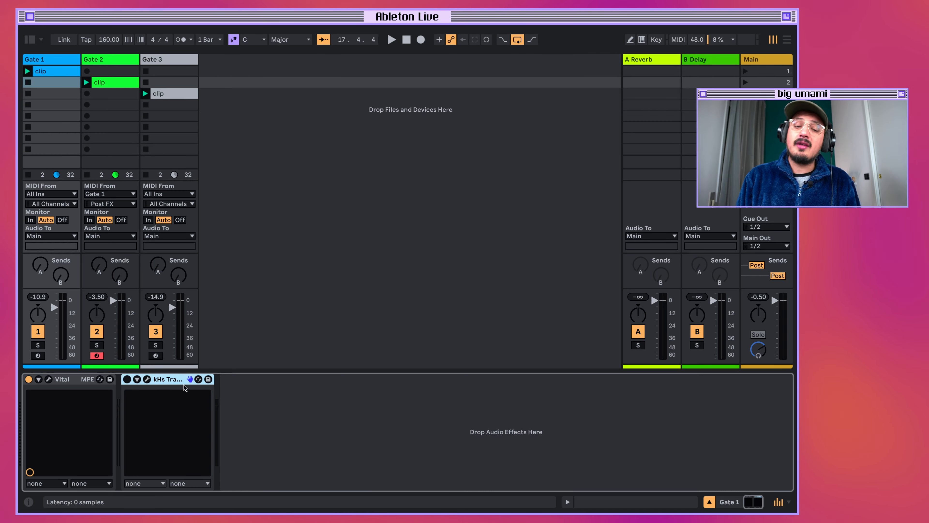
Open the Trance Gate plug-in window on the Gate 1 track and play scene 1 with the effect bypassed.
left_click(147, 379)
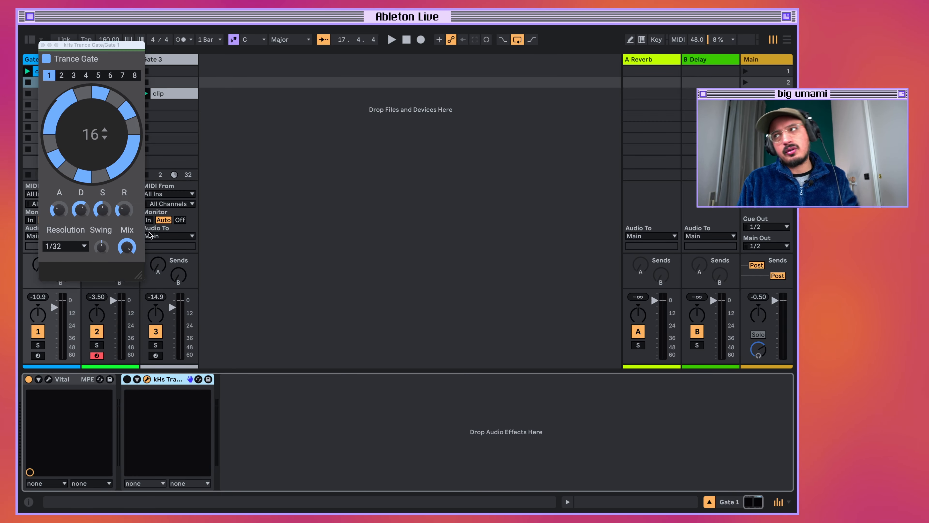
left_click_drag(112, 43, 216, 88)
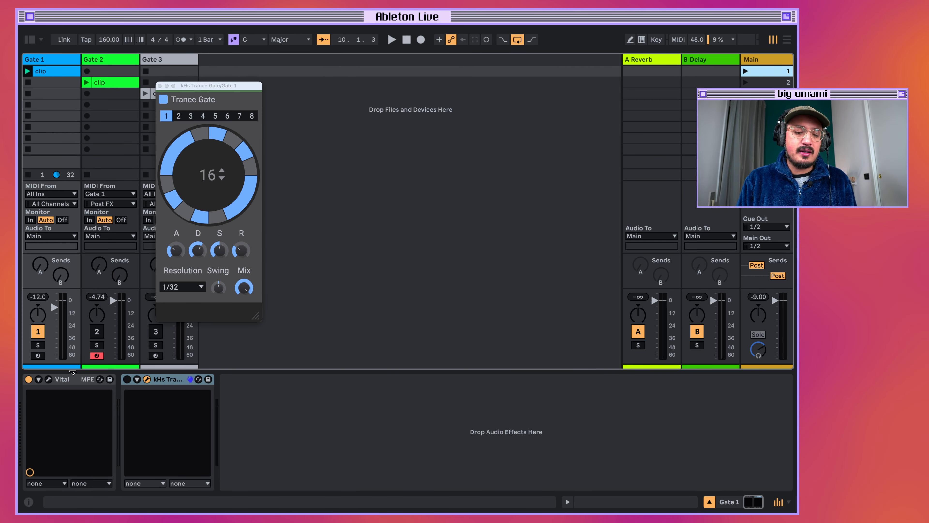
left_click(76, 387)
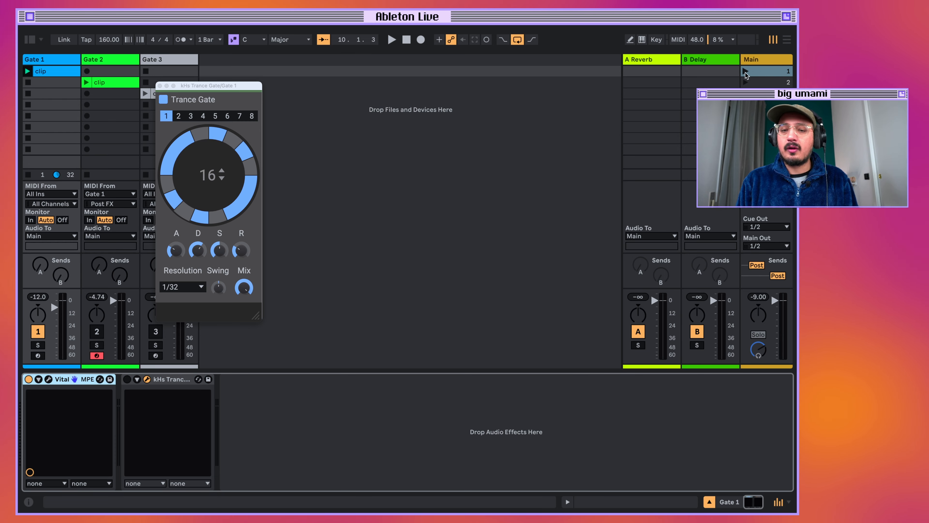
left_click(746, 72)
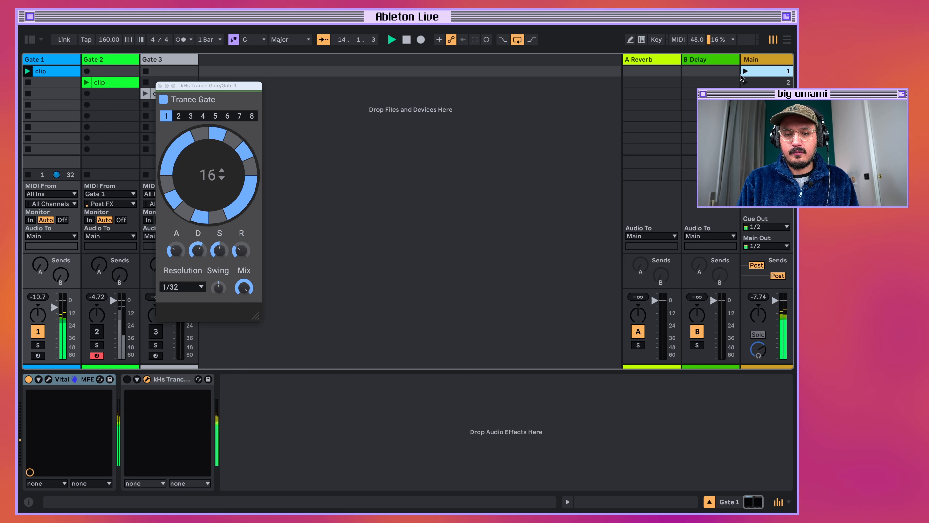
key("space")
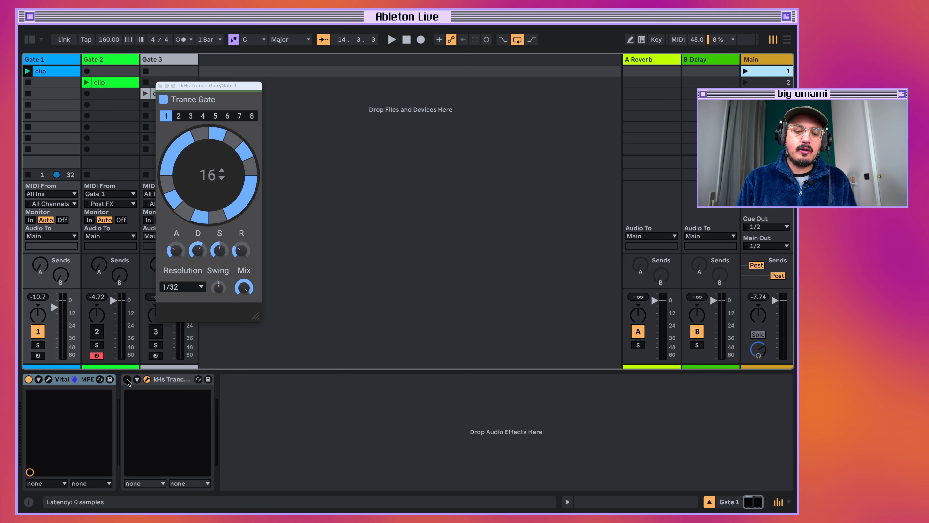
Enable the Trance Gate device on Gate 1 and play the clip to hear the gated sound.
left_click(127, 379)
key("space")
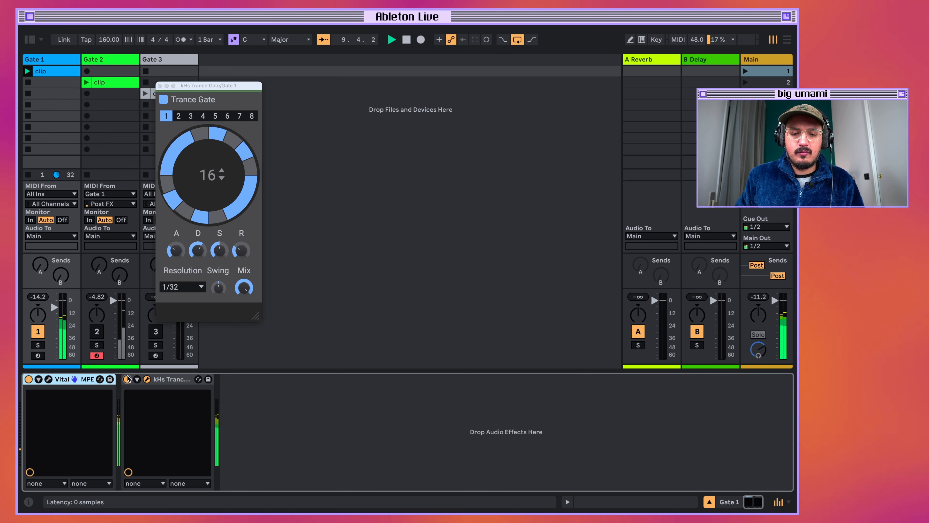
key("space")
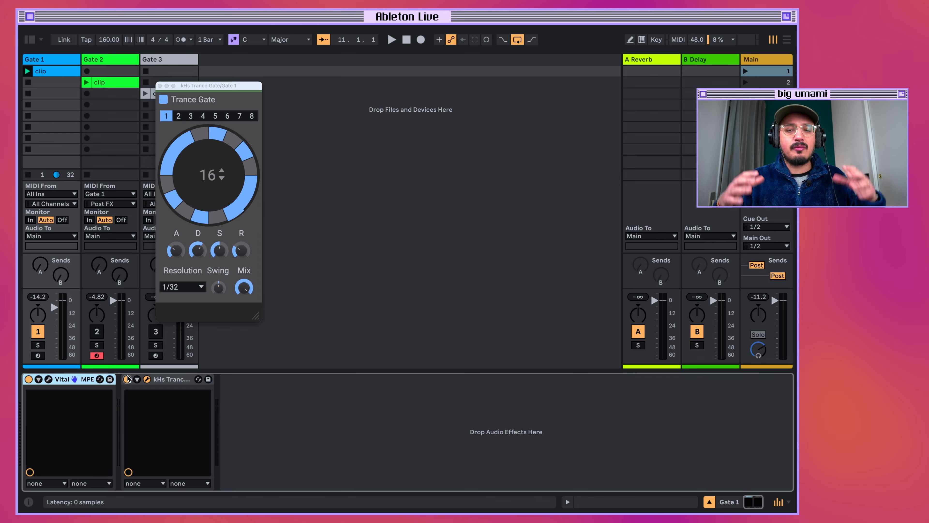
left_click_drag(232, 85, 233, 88)
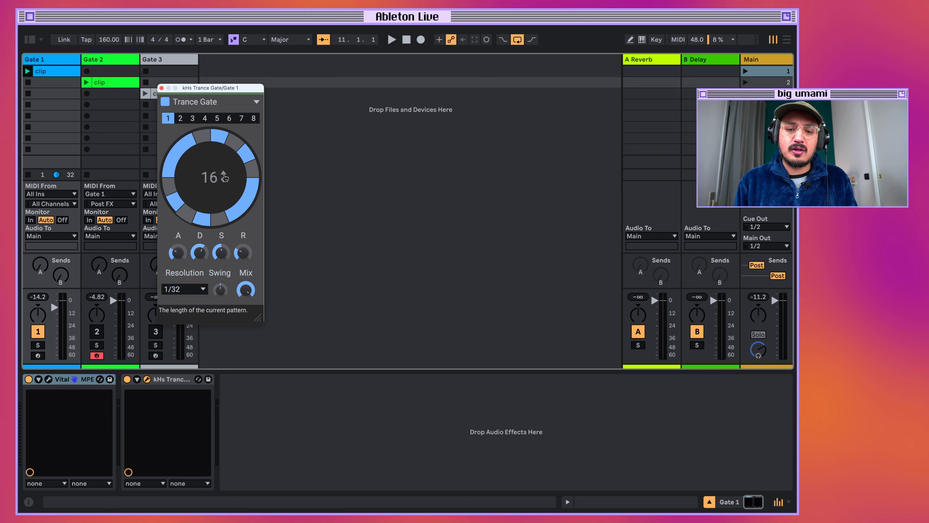
Try a Trance Gate pattern length of 17 steps, audition it, and restore the length to 16.
mouse_move(223, 177)
left_mouse_down()
mouse_move(223, 90)
mouse_move(224, 179)
left_mouse_up()
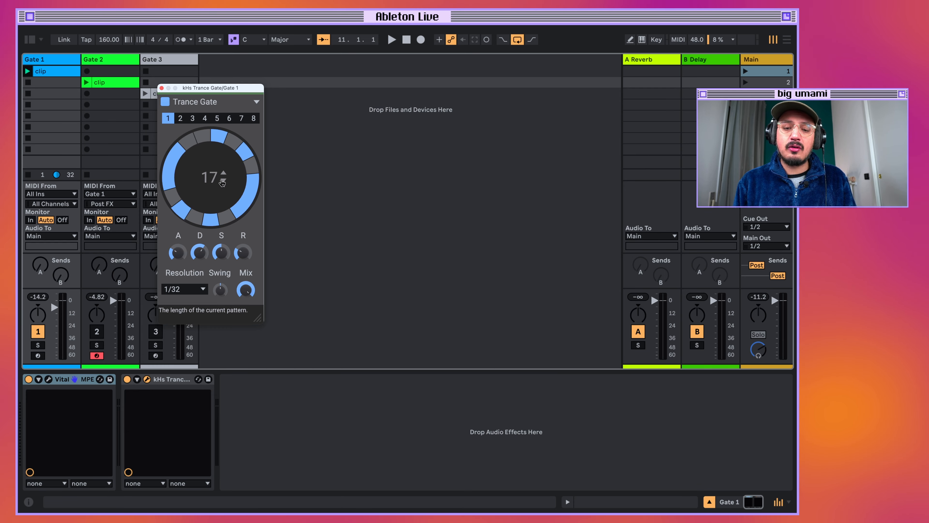
key("space")
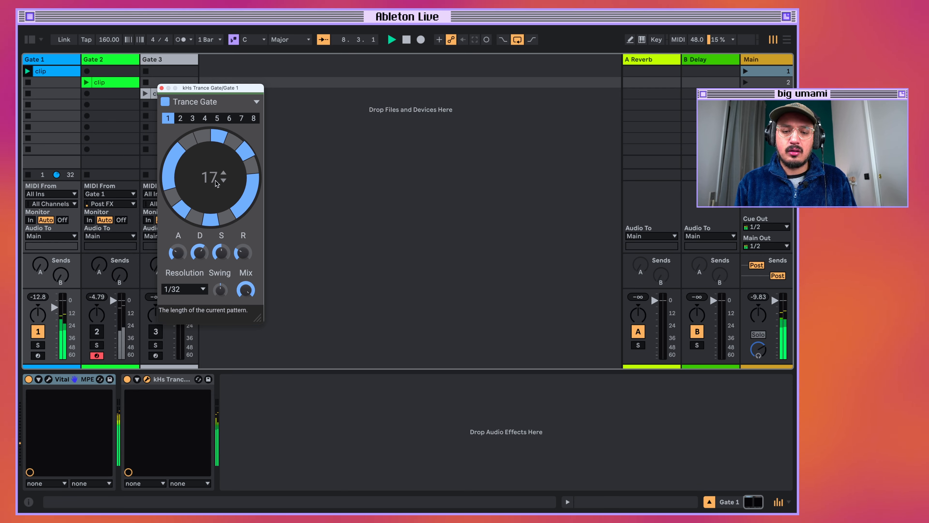
key("space")
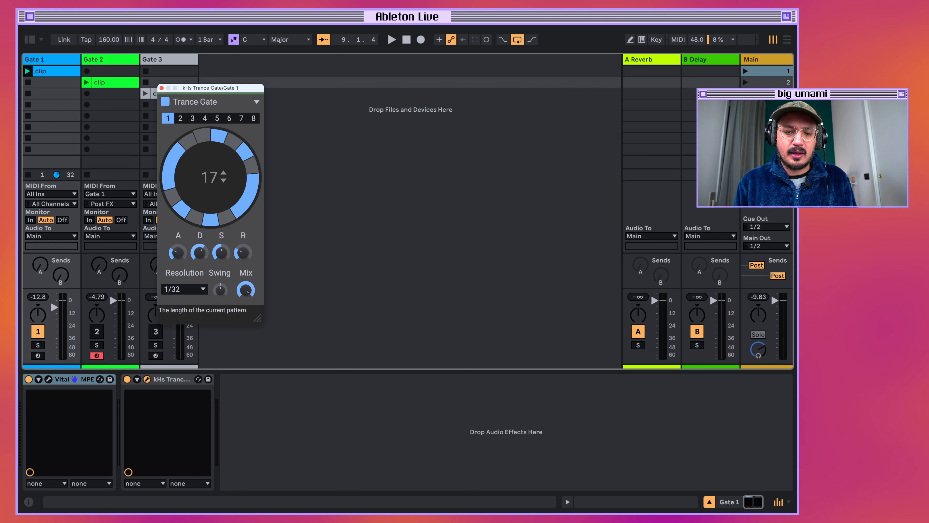
left_click_drag(214, 181, 214, 185)
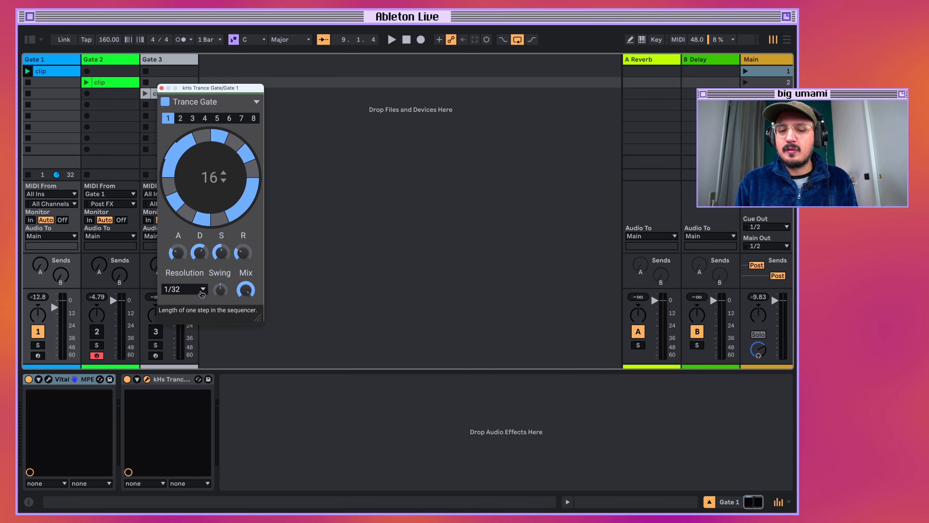
Try the Trance Gate step resolution at 1/16 during playback and return it to 1/32.
left_click(201, 291)
left_click(198, 265)
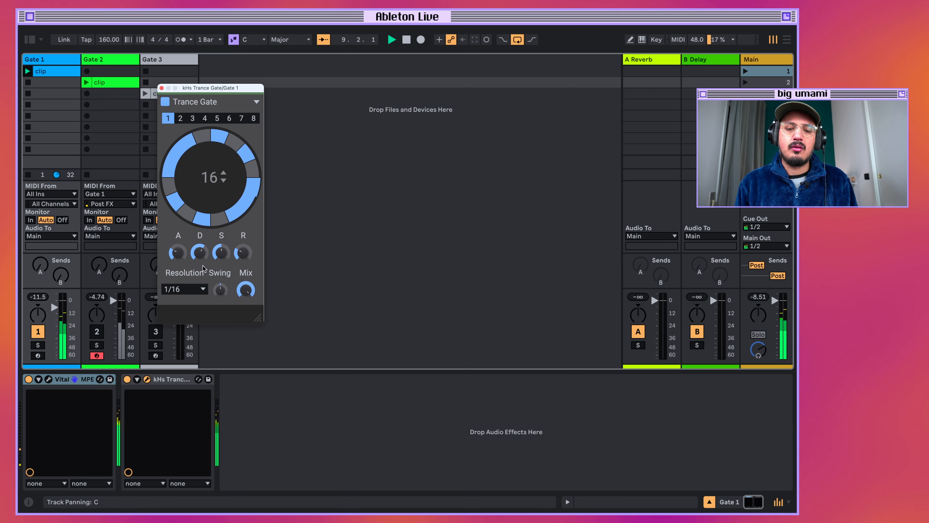
left_click(203, 291)
left_click(186, 264)
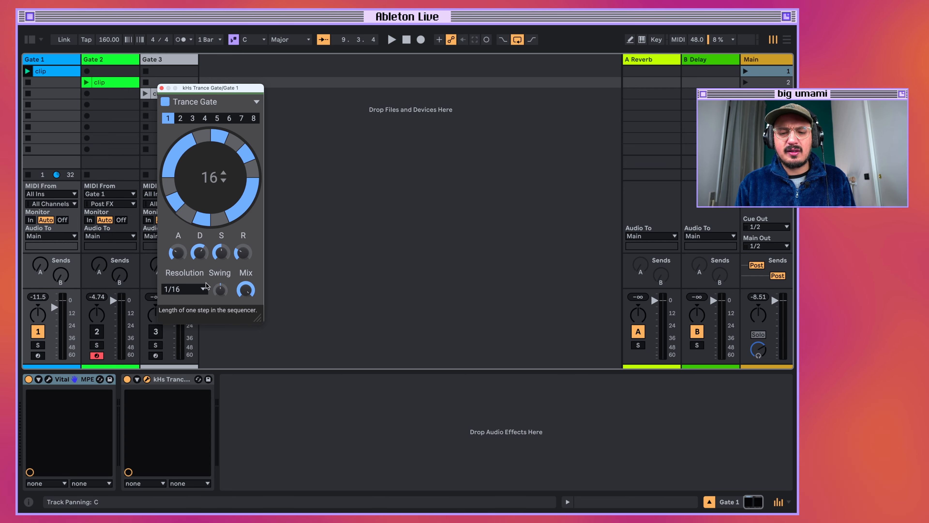
left_click(196, 294)
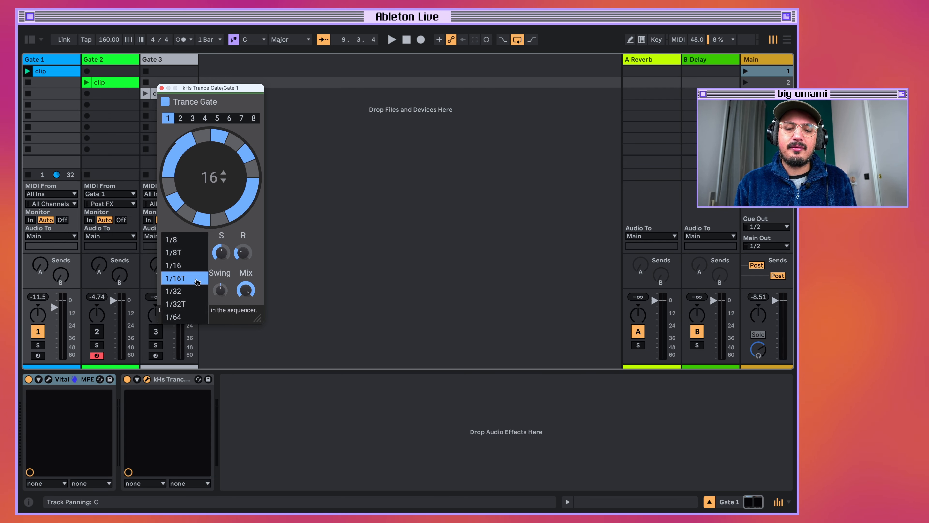
left_click(182, 292)
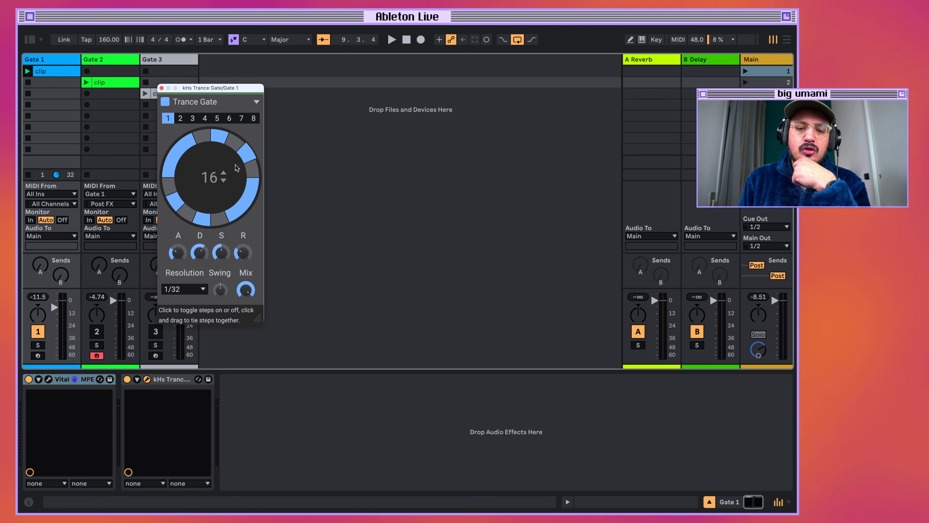
Turn on the metronome and set the Trance Gate resolution to 1/16, auditioning the pattern before and after the change.
left_click(179, 40)
left_click(391, 40)
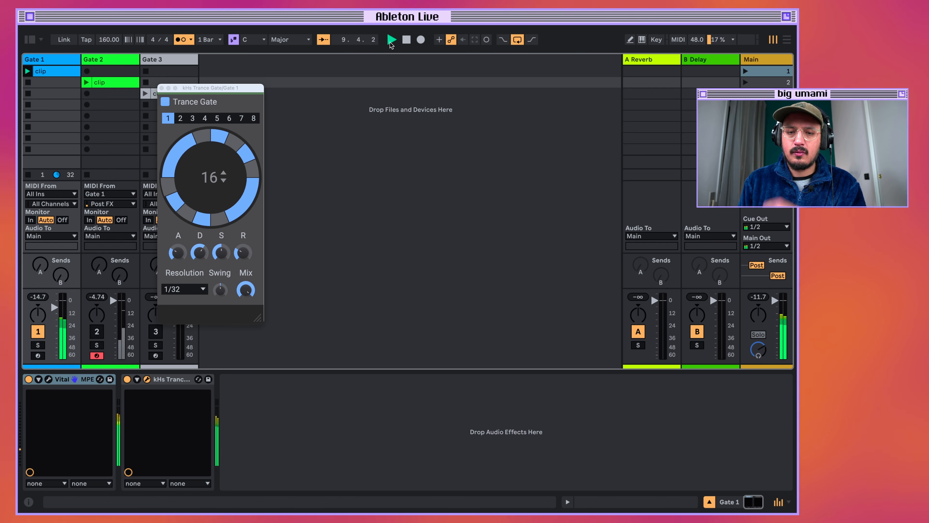
left_click(198, 288)
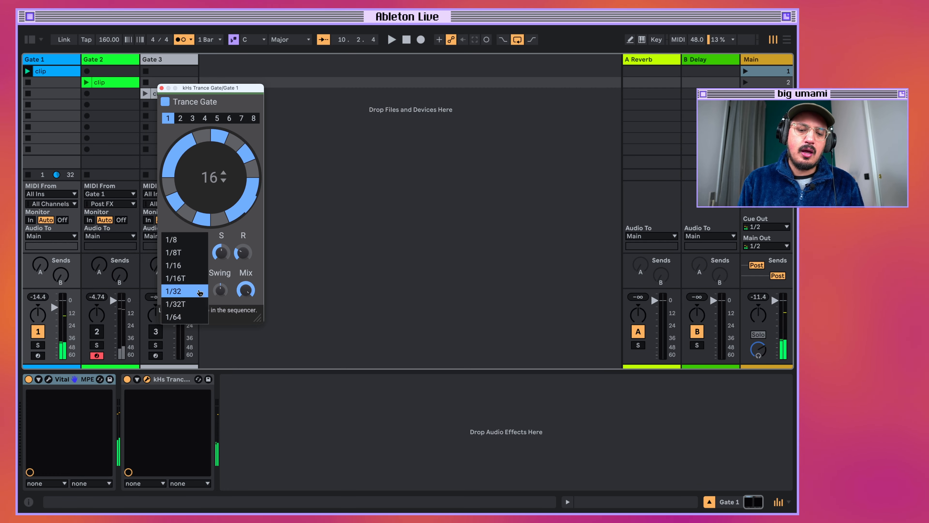
left_click(199, 266)
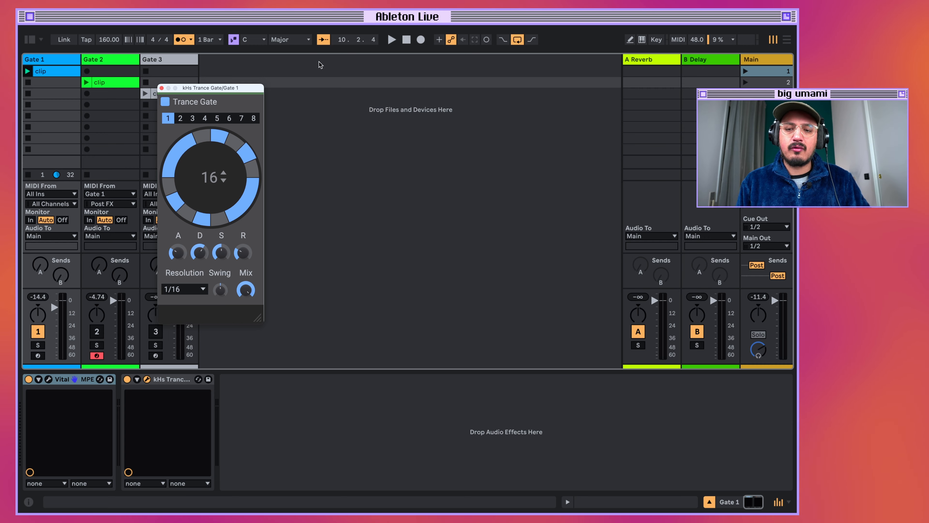
left_click(391, 39)
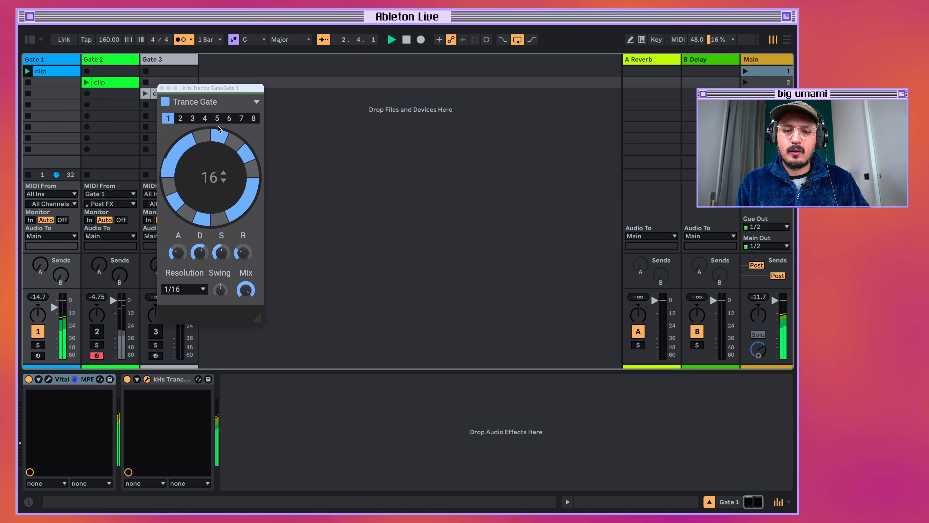
key("space")
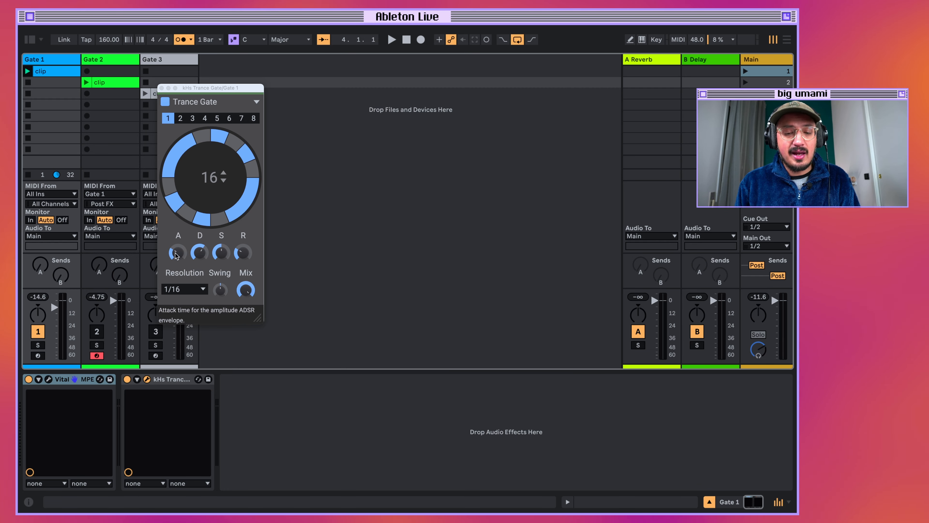
Reduce the Trance Gate envelope's attack to minimum, shorten its decay and release, and audition the tighter gating.
left_click_drag(177, 255, 177, 280)
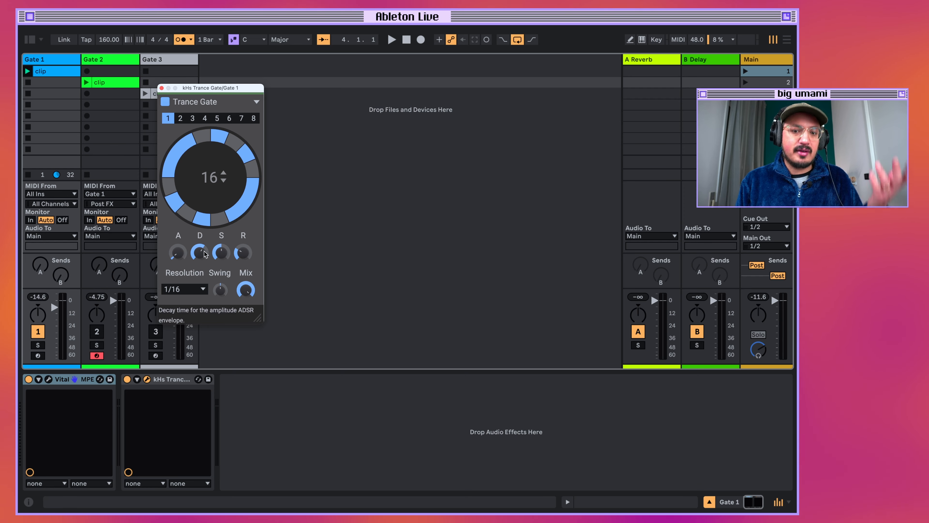
left_click_drag(205, 253, 221, 265)
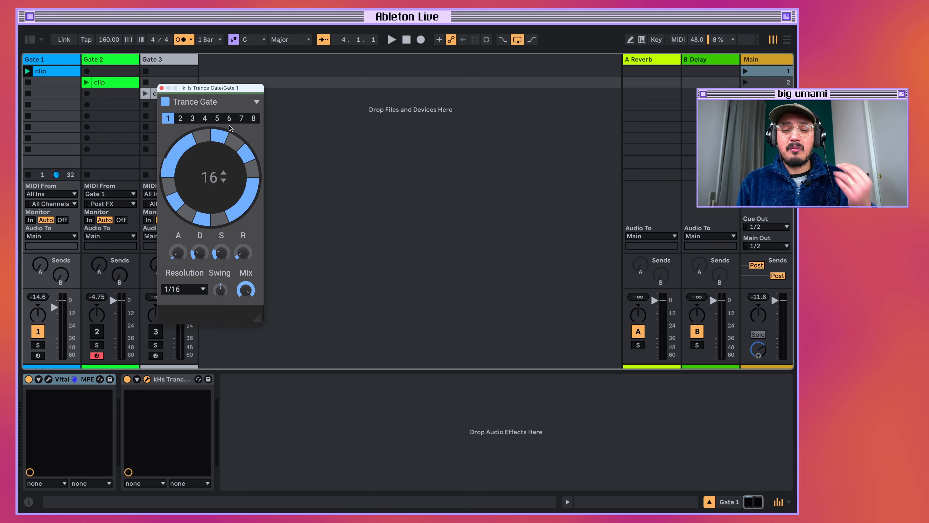
key("space")
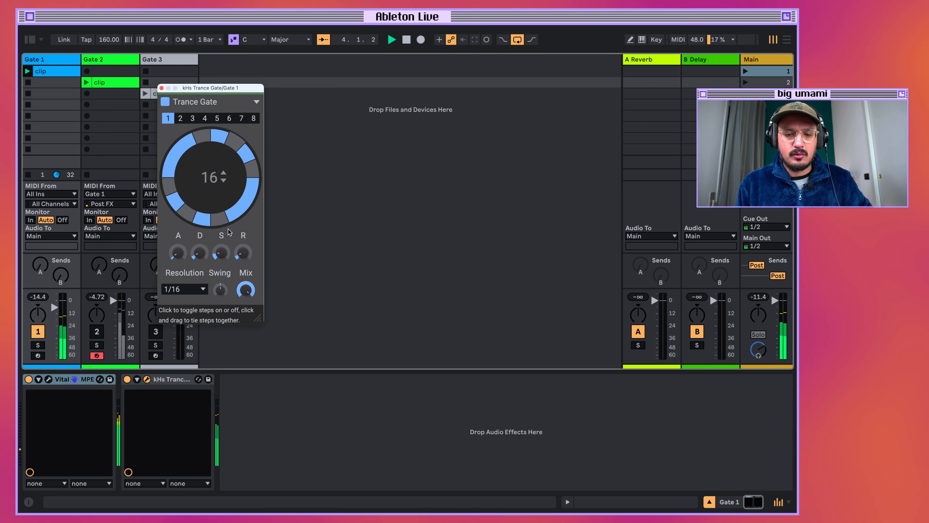
left_click_drag(246, 257, 245, 262)
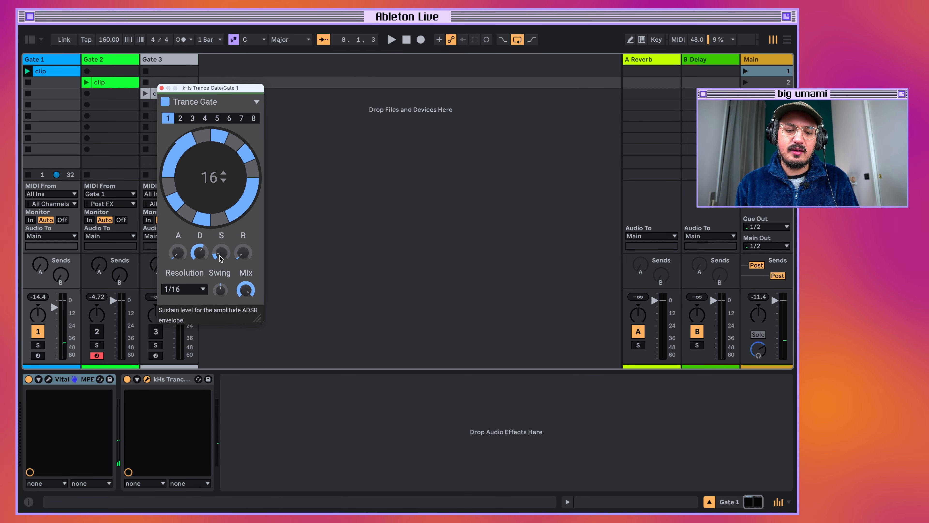
Raise the gate envelope's sustain and release, play the pattern, and adjust the attack to soften each step's onset.
left_click_drag(222, 255, 243, 240)
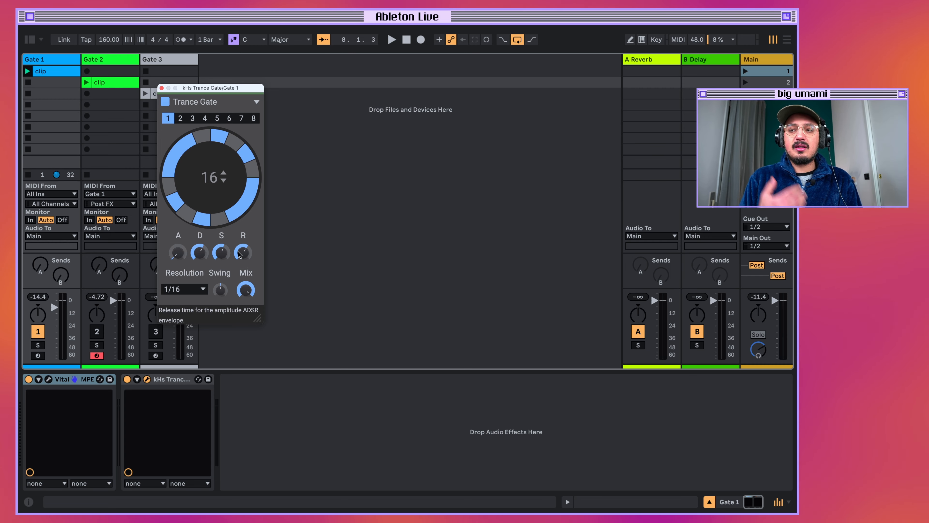
key("space")
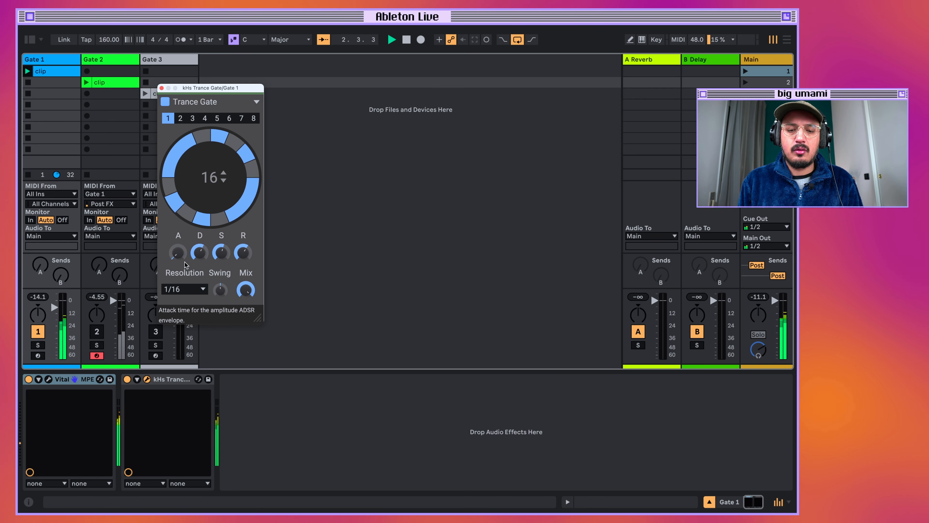
mouse_move(178, 252)
left_mouse_down()
mouse_move(178, 236)
mouse_move(177, 251)
left_mouse_up()
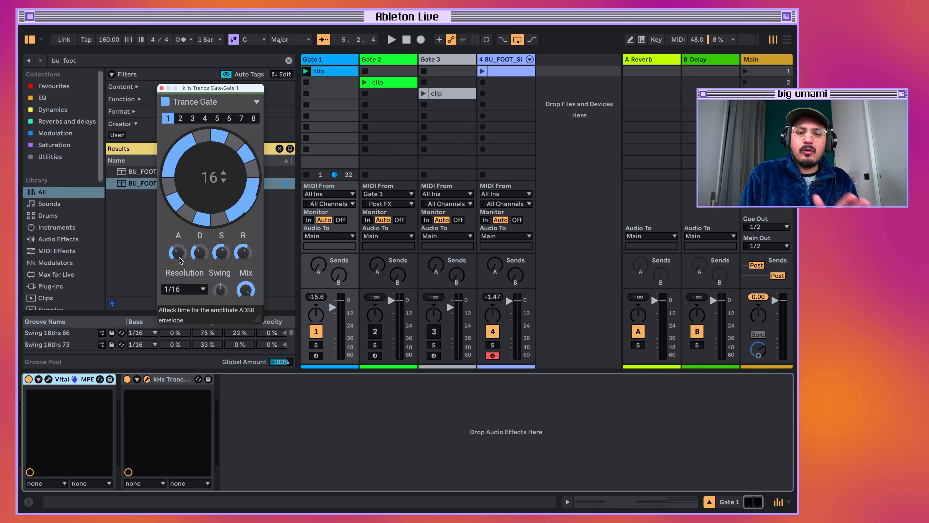
left_click_drag(179, 258, 179, 261)
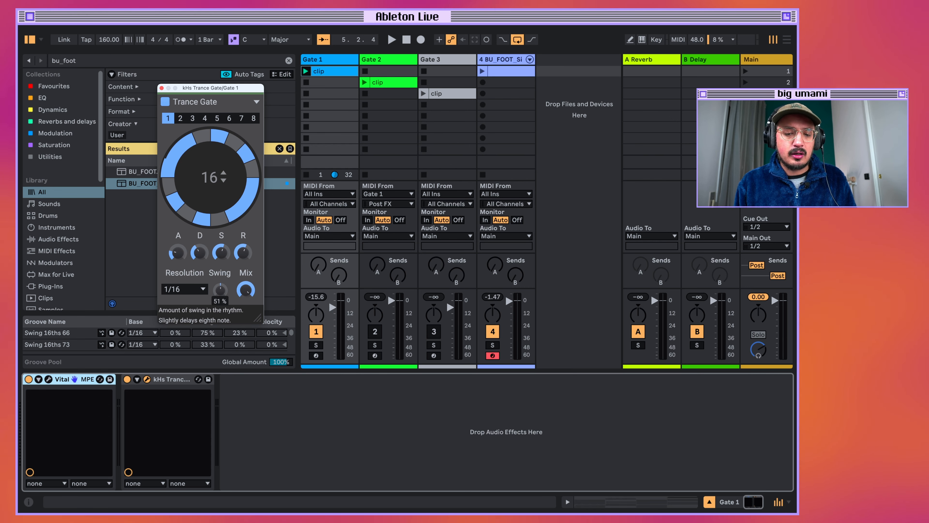
Try a Trance Gate swing amount of 75 % and audition the gated rhythm.
left_click_drag(220, 290, 224, 292)
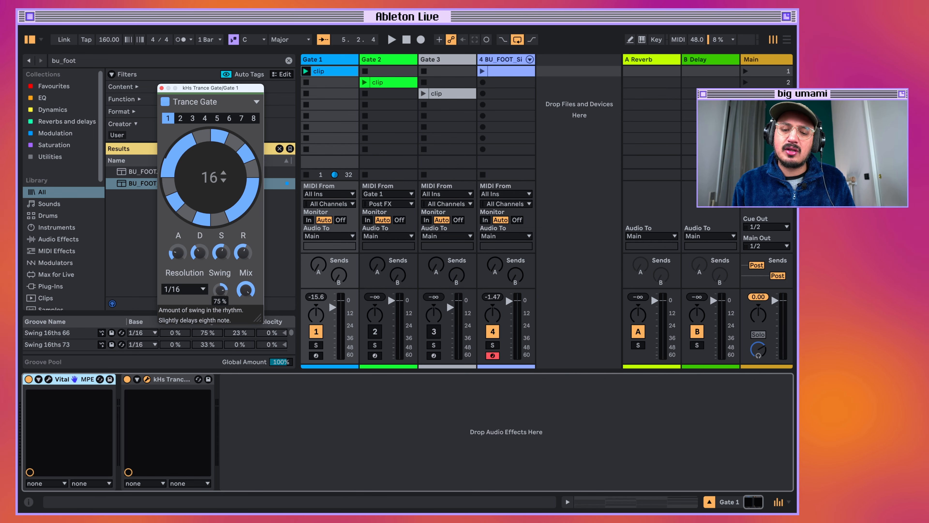
key("space")
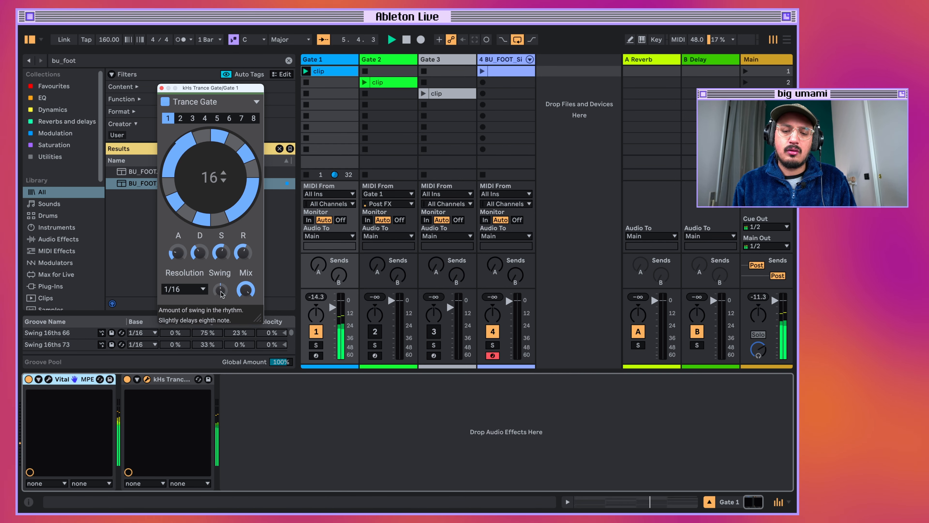
key("space")
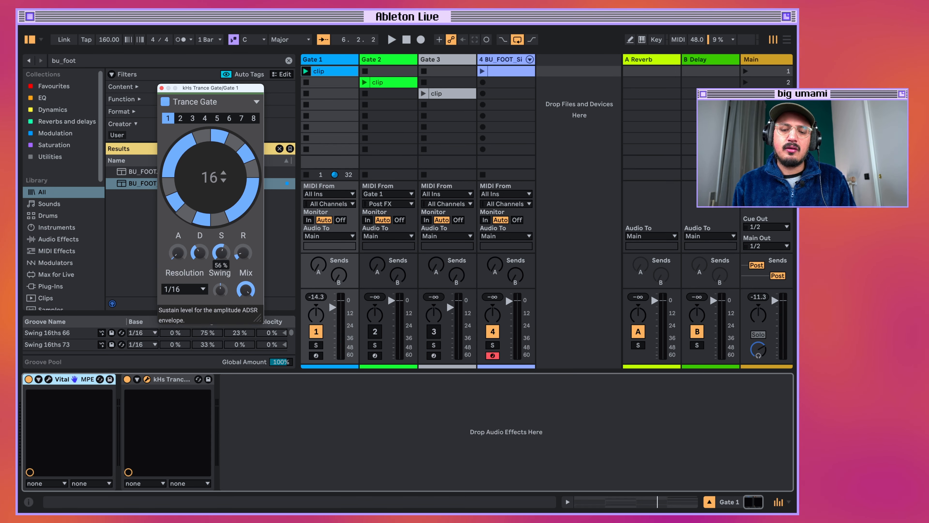
Audition the short envelope, raise the Trance Gate's attack, release and swing, and play the resulting rhythm.
key("space")
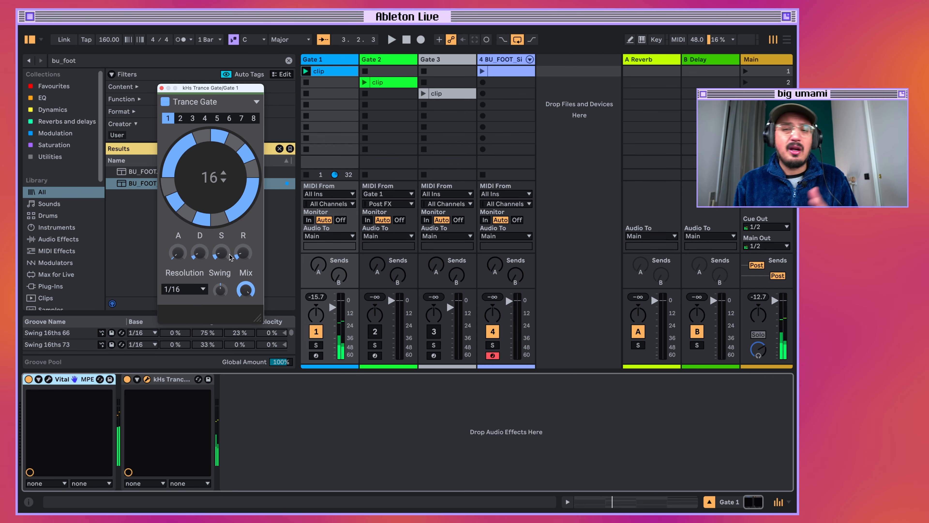
left_click_drag(178, 252, 178, 240)
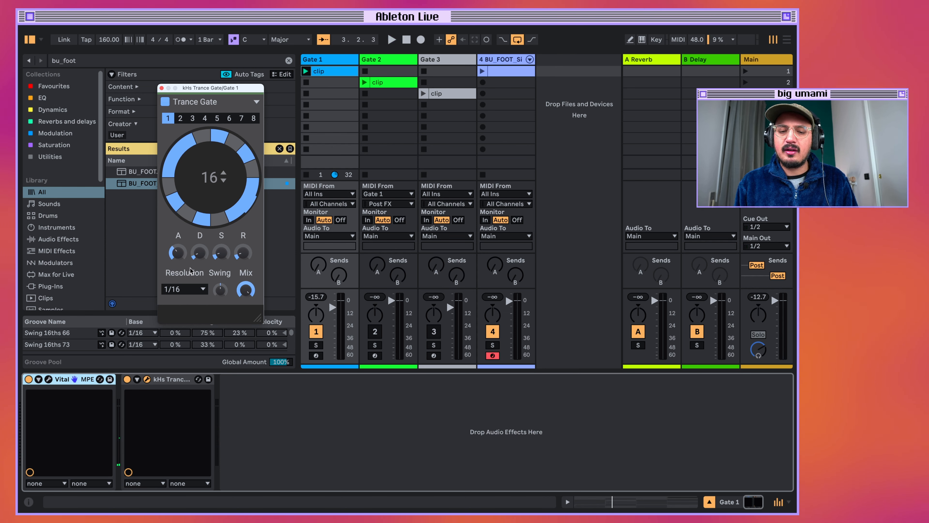
left_click_drag(238, 254, 238, 236)
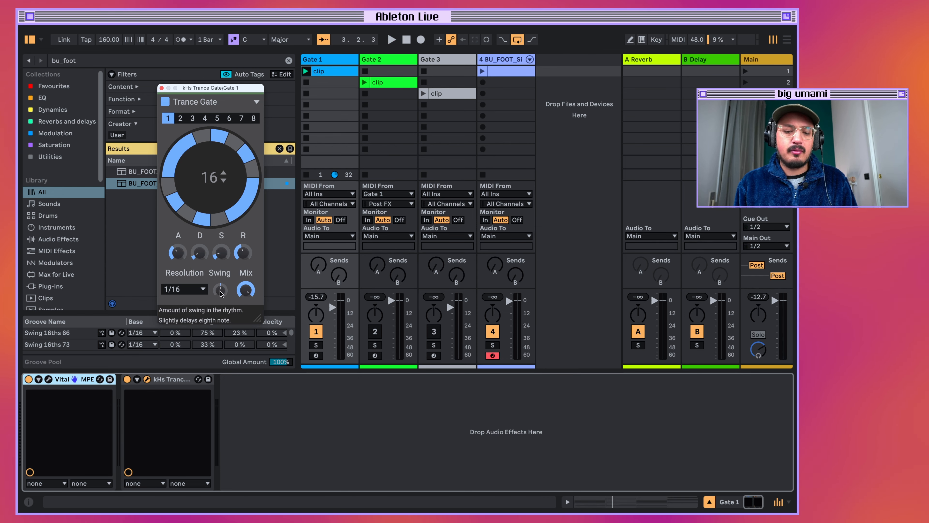
left_click_drag(221, 291, 221, 275)
key("space")
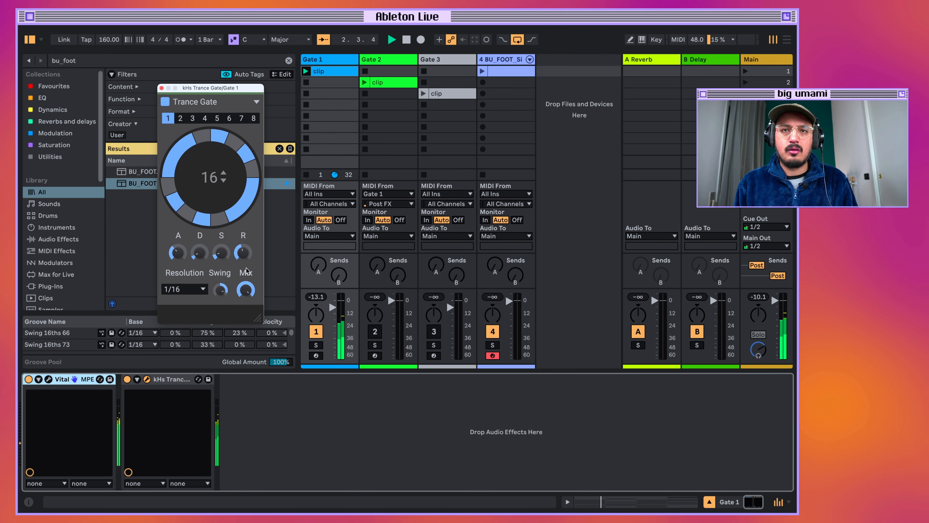
Stop the current playback and launch scene 1 to hear the Gate 1 pattern together with the BU_FOOT_Simple drums.
key("space")
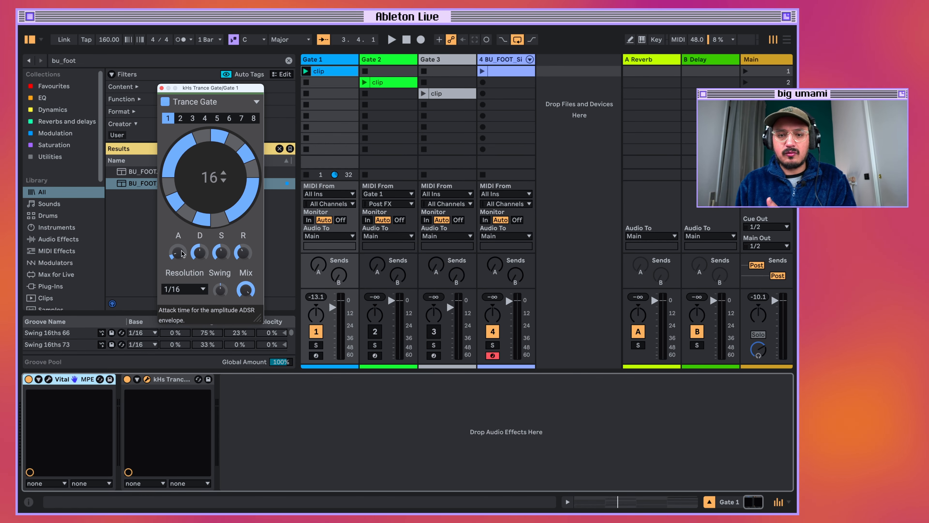
left_click(524, 72)
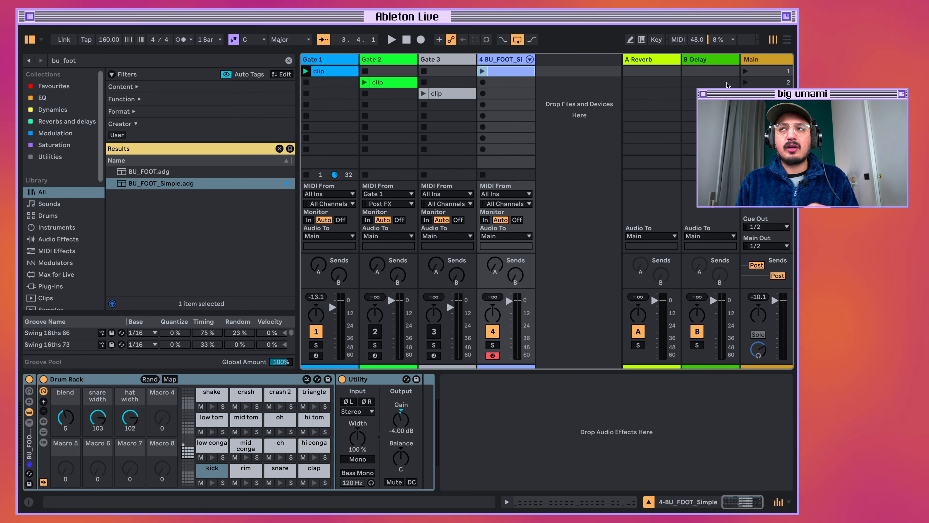
left_click(326, 60)
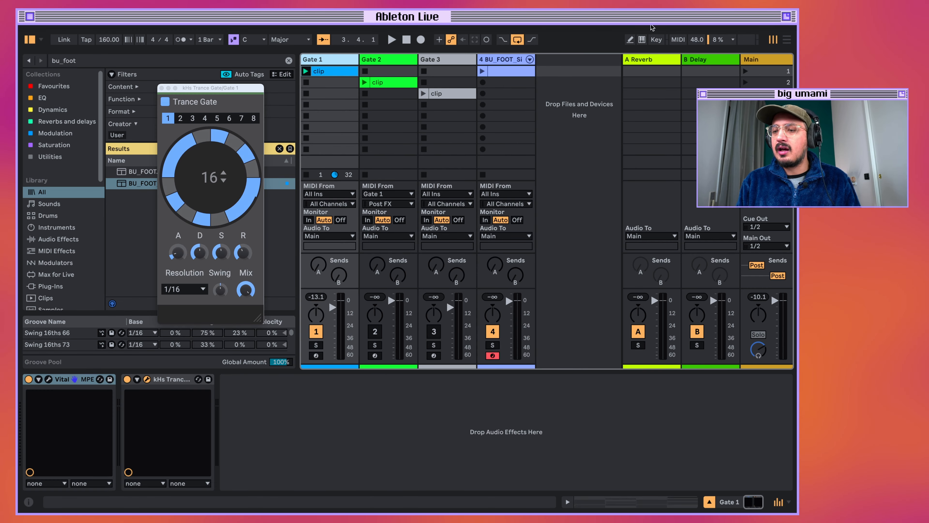
left_click(746, 73)
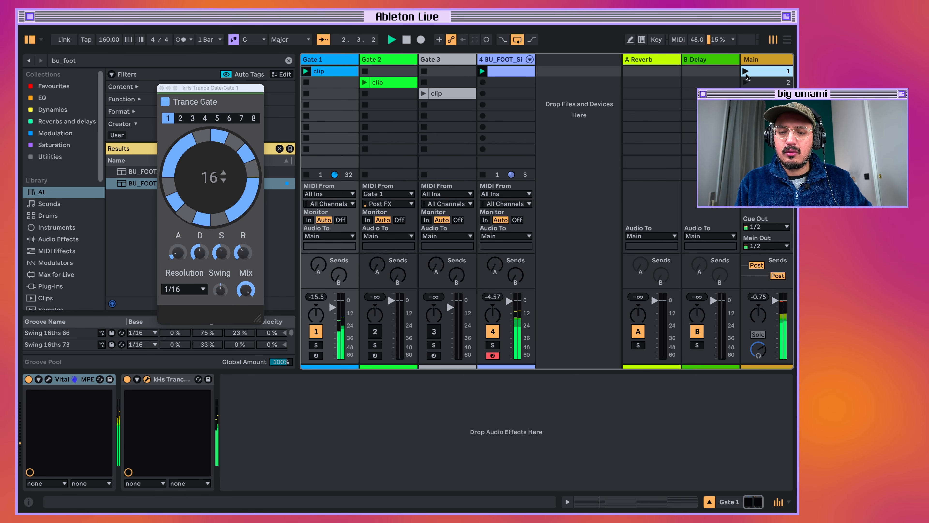
key("space")
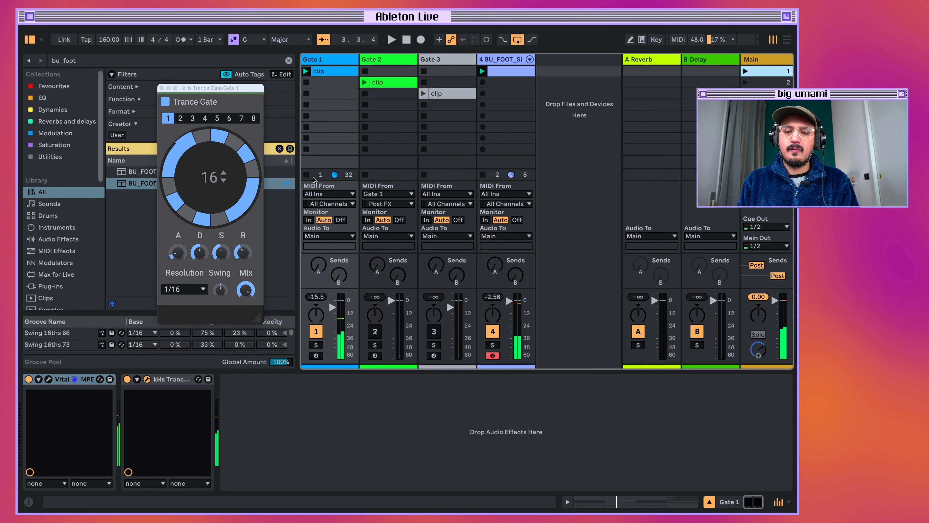
Set the Trance Gate's swing to 75 %, release to 55.8 ms and attack to 26.0 ms while playing it with the drums.
left_click_drag(221, 291, 221, 270)
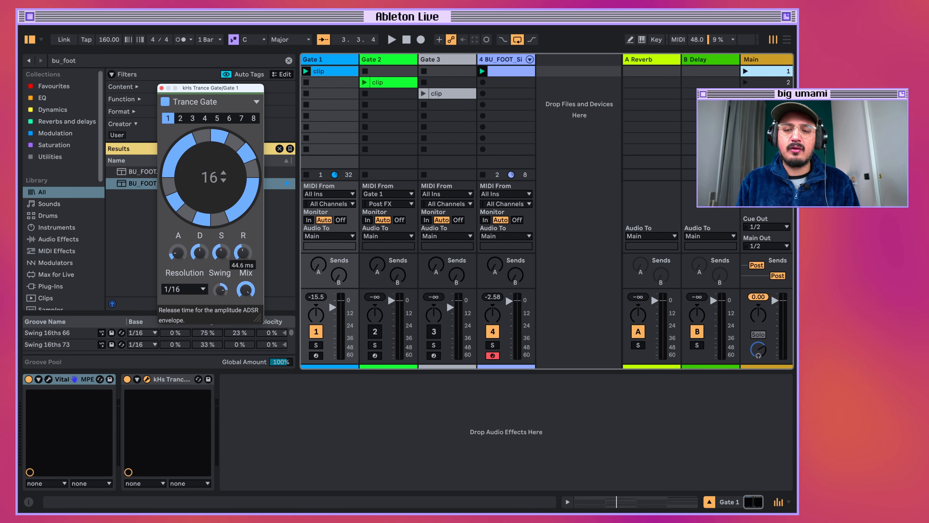
key("space")
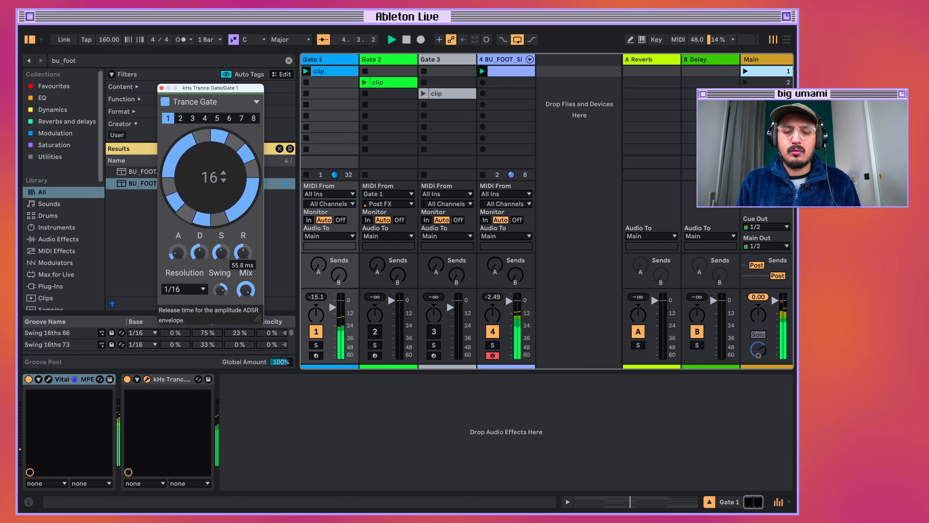
left_click_drag(178, 252, 200, 250)
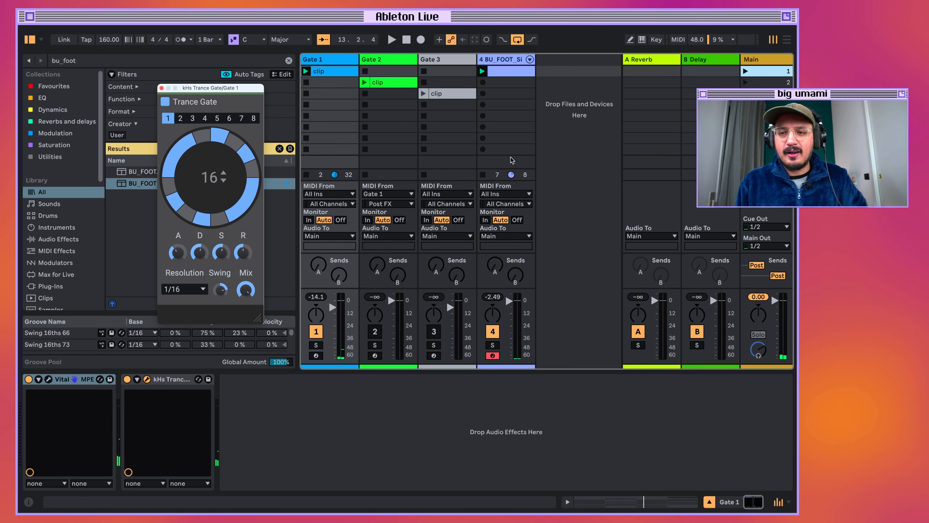
Mute the BU_FOOT_Simple drum track and audition Trance Gate pattern slots 2 through 5 on the synth alone.
left_click(493, 331)
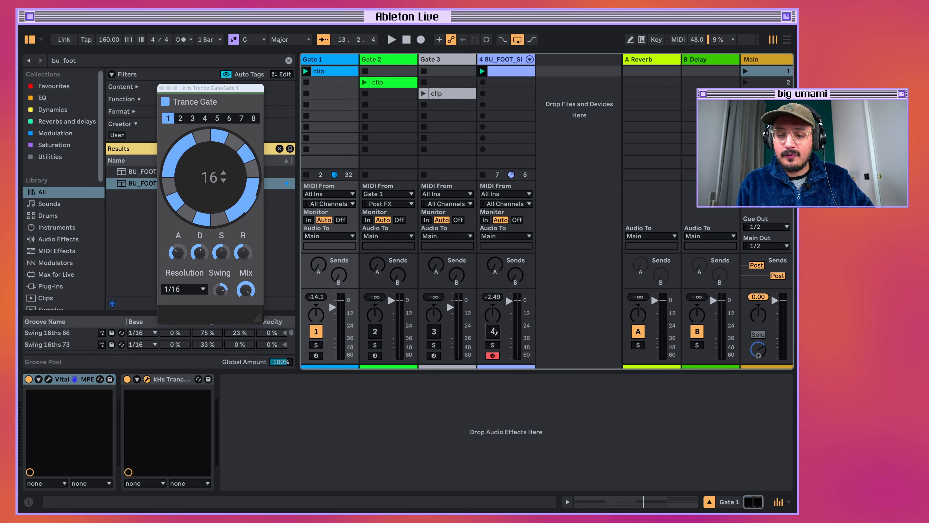
left_click_drag(221, 90, 227, 92)
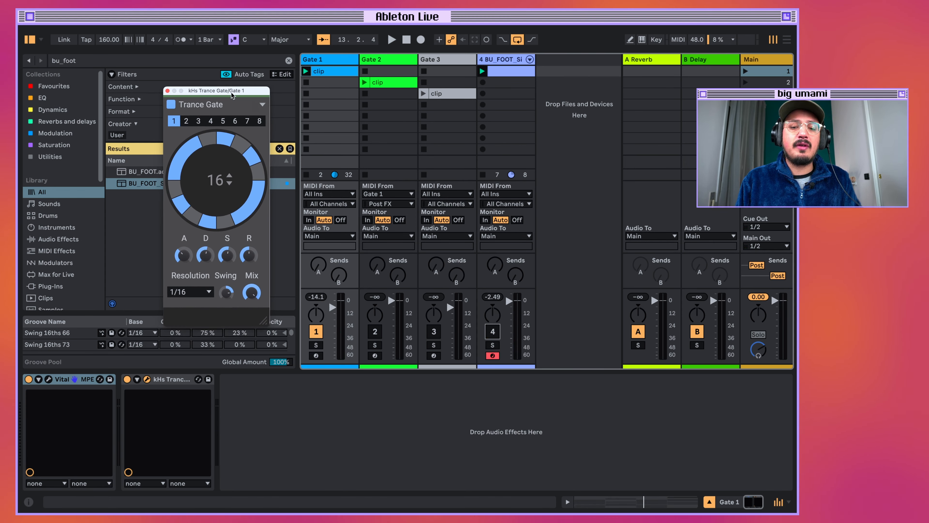
left_click(185, 121)
left_click(199, 122)
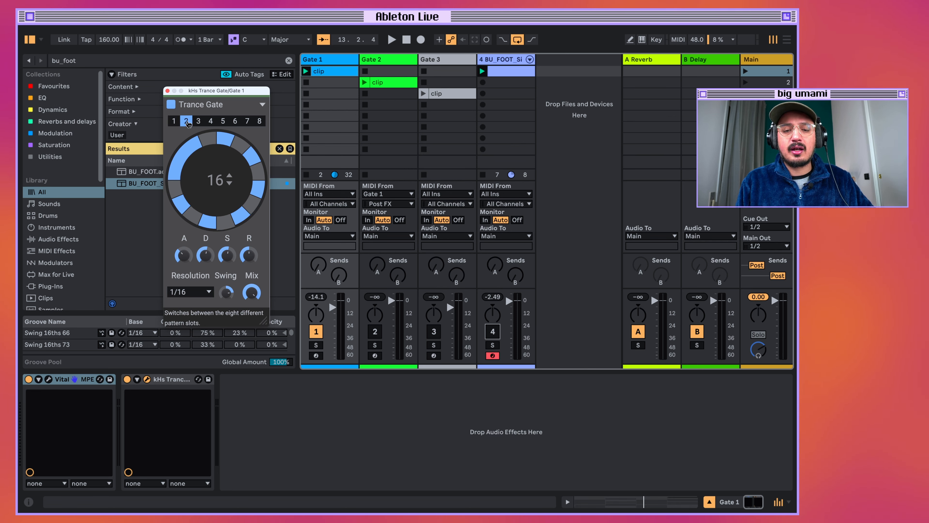
left_click(186, 121)
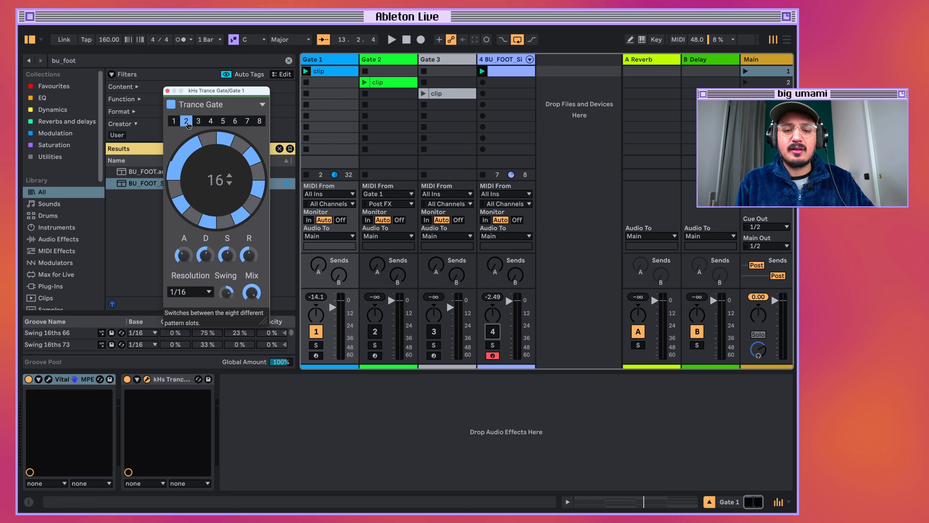
left_click(198, 121)
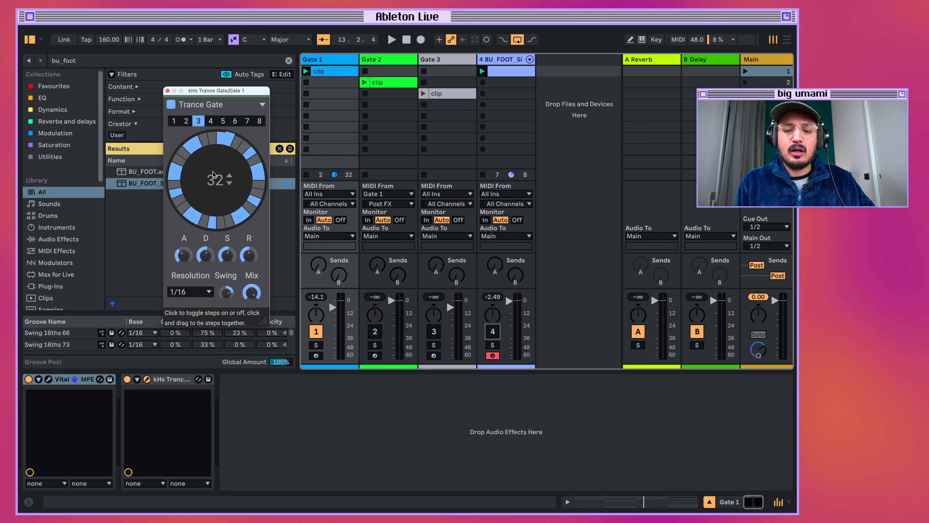
key("space")
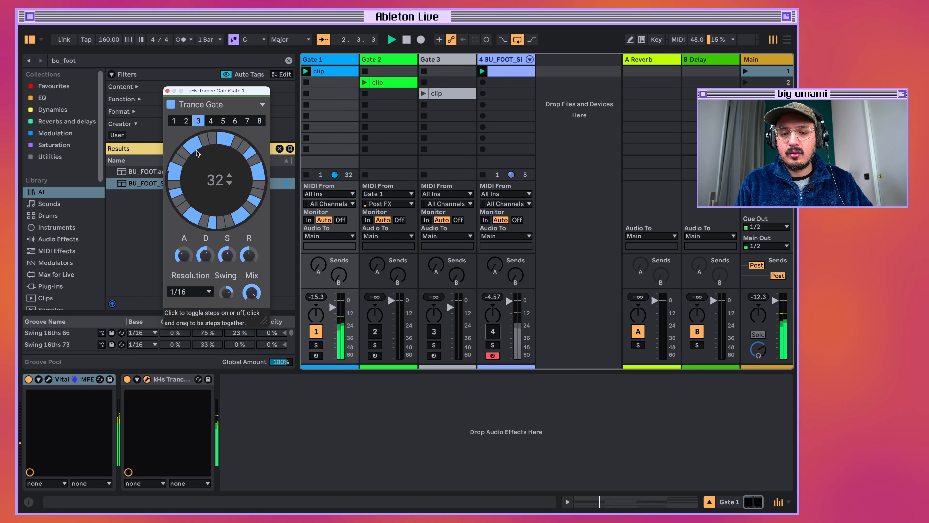
left_click(210, 122)
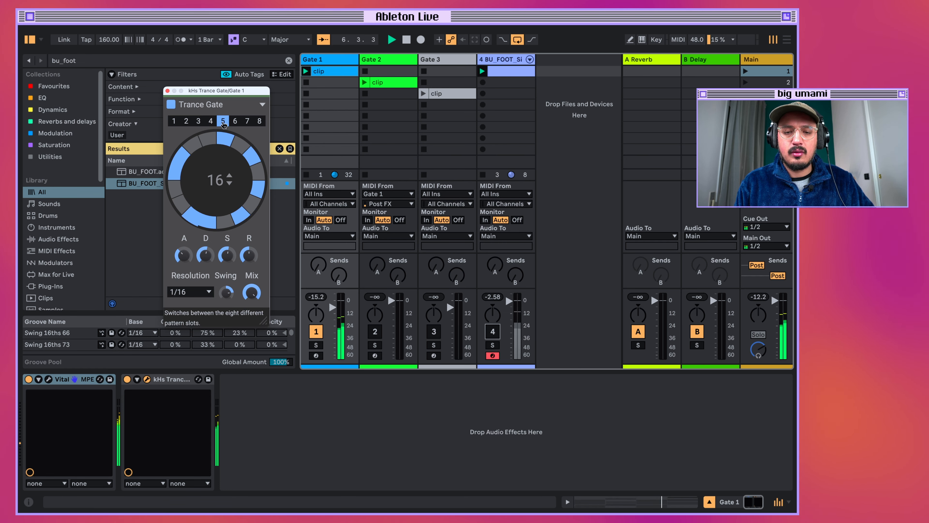
left_click(222, 121)
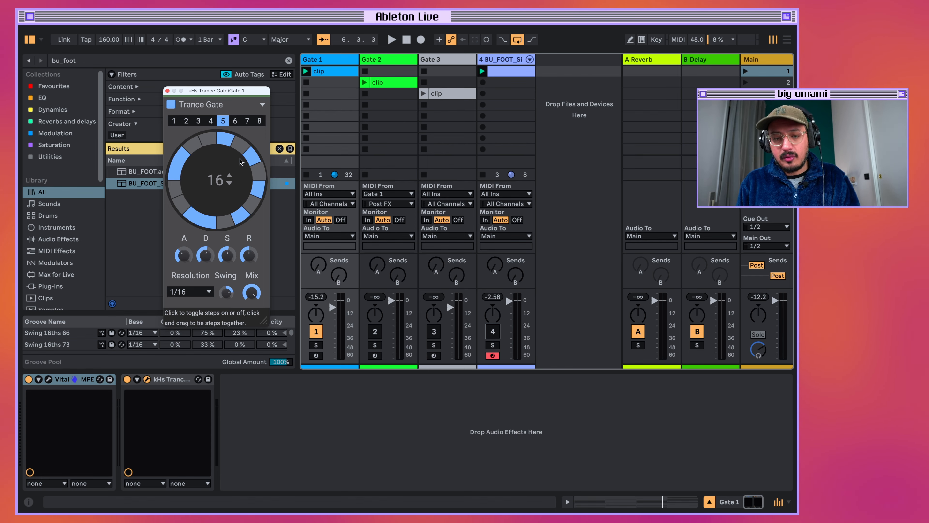
Compare the step layouts in Trance Gate pattern slots 3, 2 and 4, ending with slot 6 active.
left_click(199, 122)
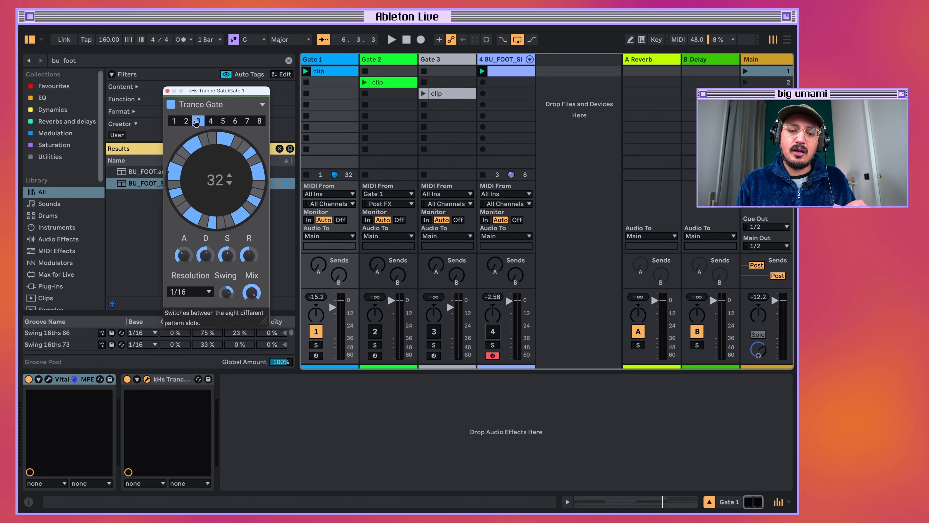
left_click(187, 121)
left_click(198, 121)
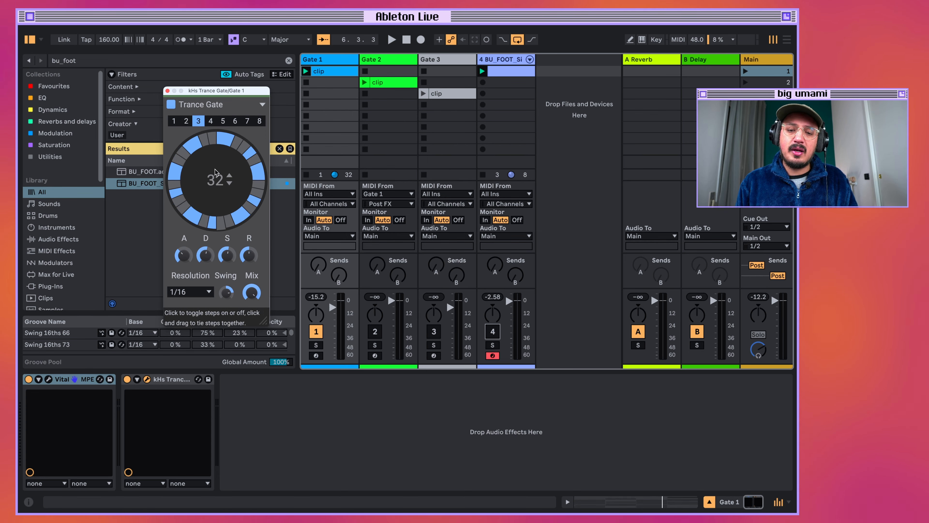
left_click(210, 121)
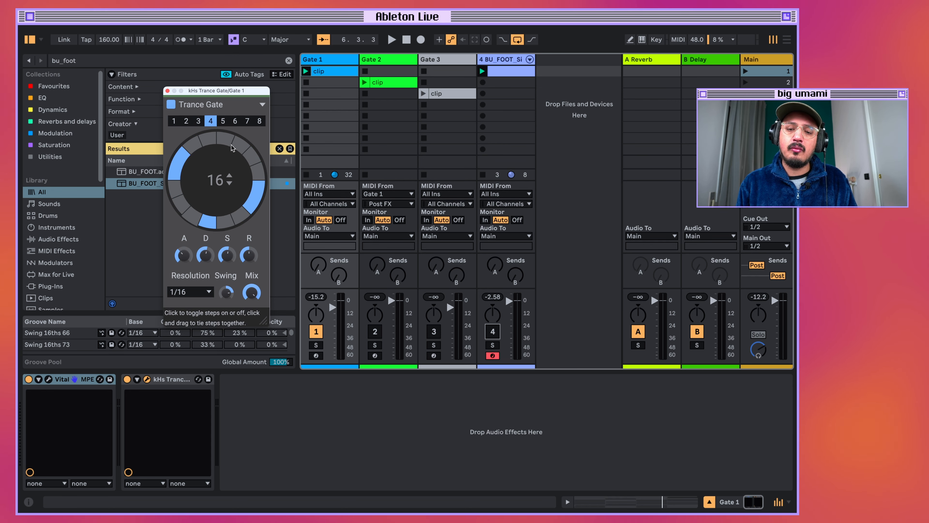
left_click(235, 121)
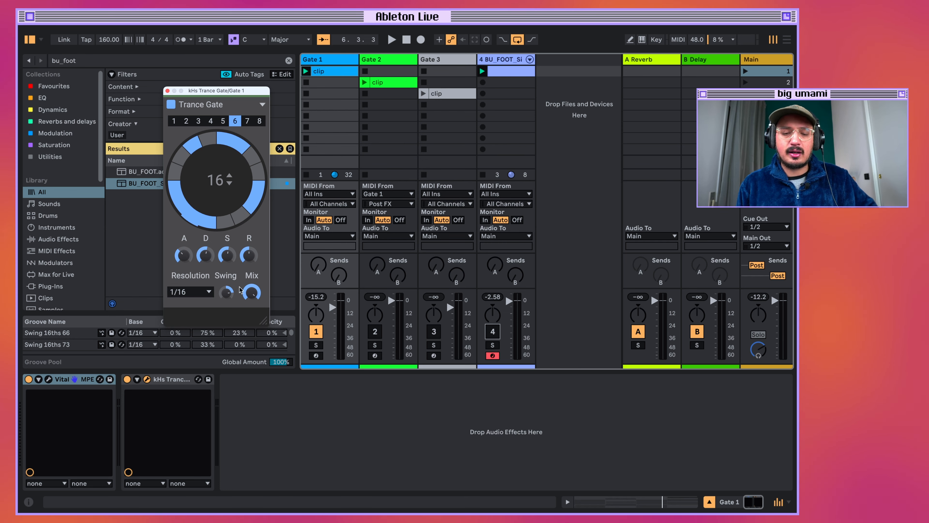
Lower the Trance Gate's mix to about 1 % to hear the ungated synth, and raise it back to 100 % during playback.
mouse_move(241, 91)
left_mouse_down()
mouse_move(257, 101)
mouse_move(245, 94)
left_mouse_up()
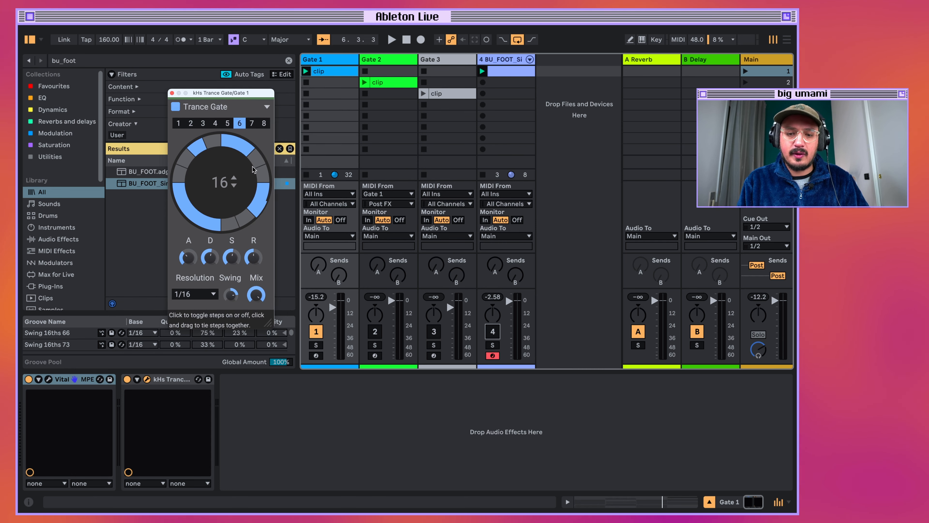
mouse_move(256, 296)
left_click_drag(256, 295, 263, 352)
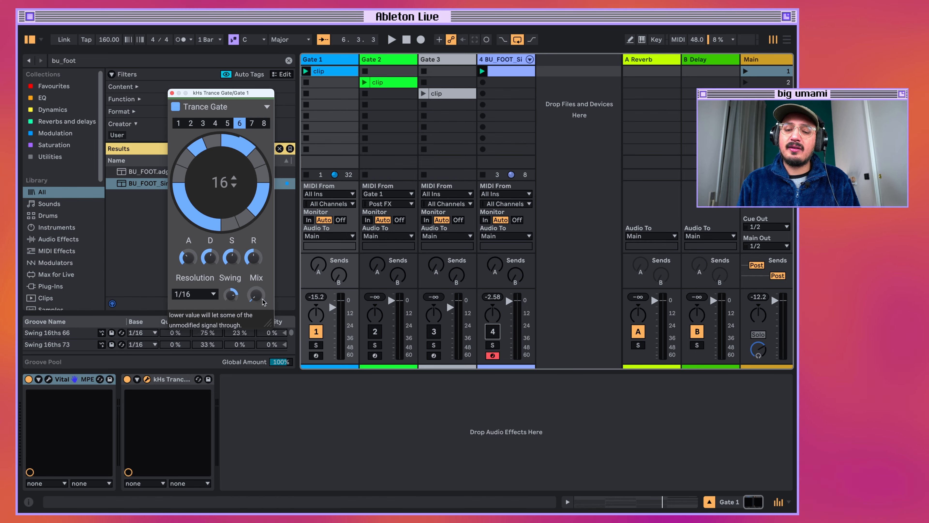
key("space")
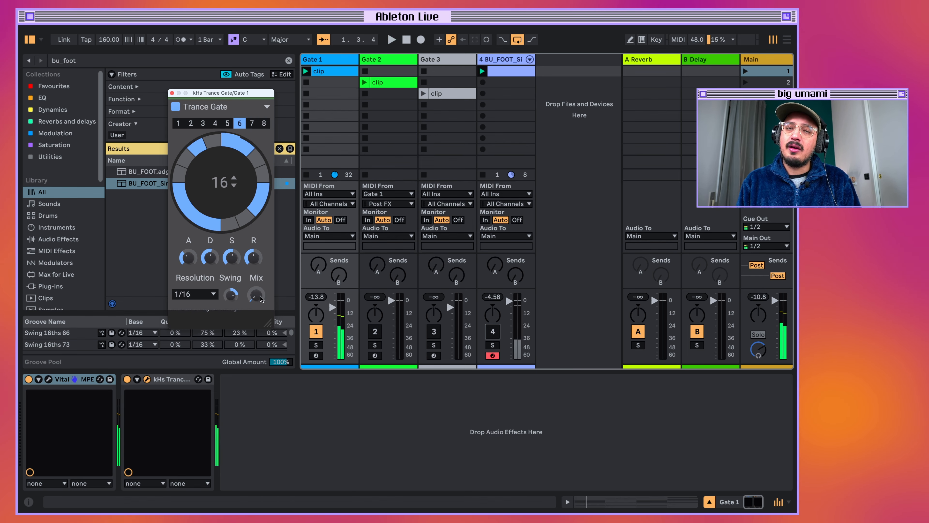
key("space")
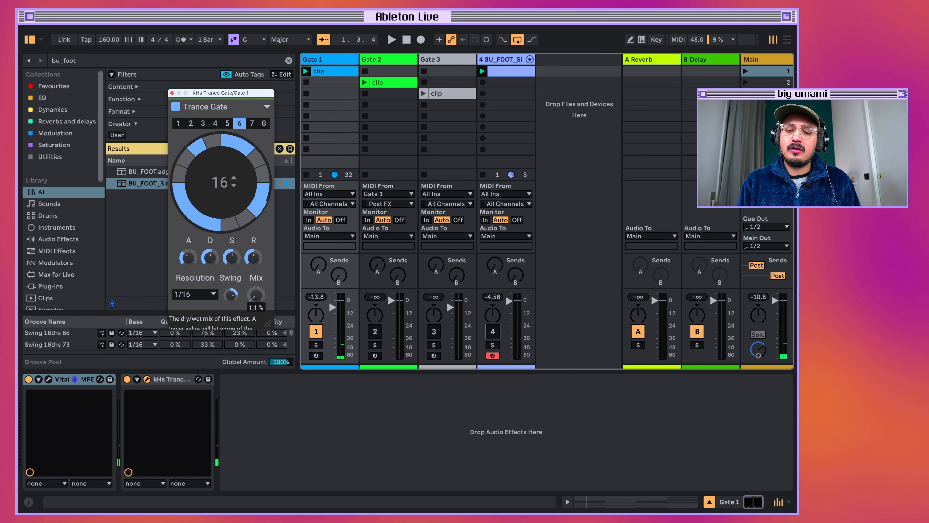
key("space")
left_click_drag(261, 297, 260, 244)
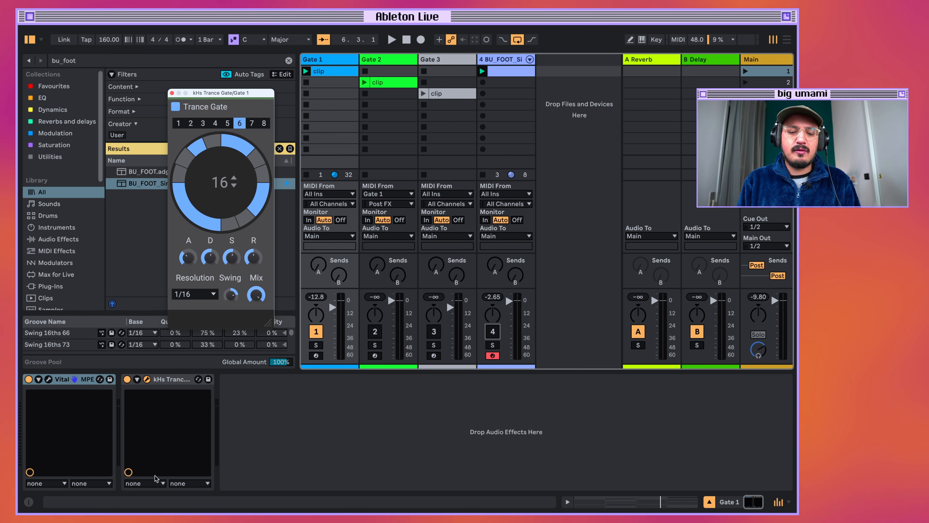
Group the Trance Gate into an Audio Effect Rack, show the rack's chain list, and close the plug-in window.
left_click(171, 382)
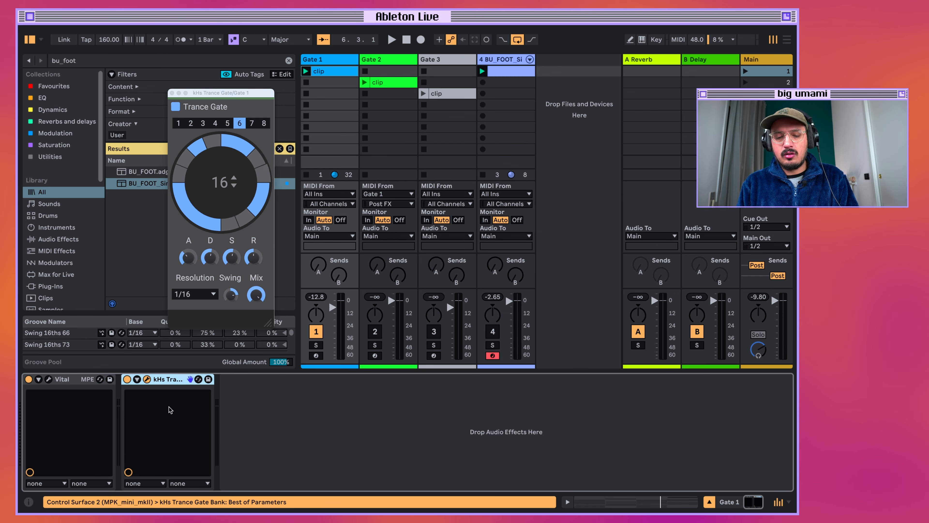
key("super+g")
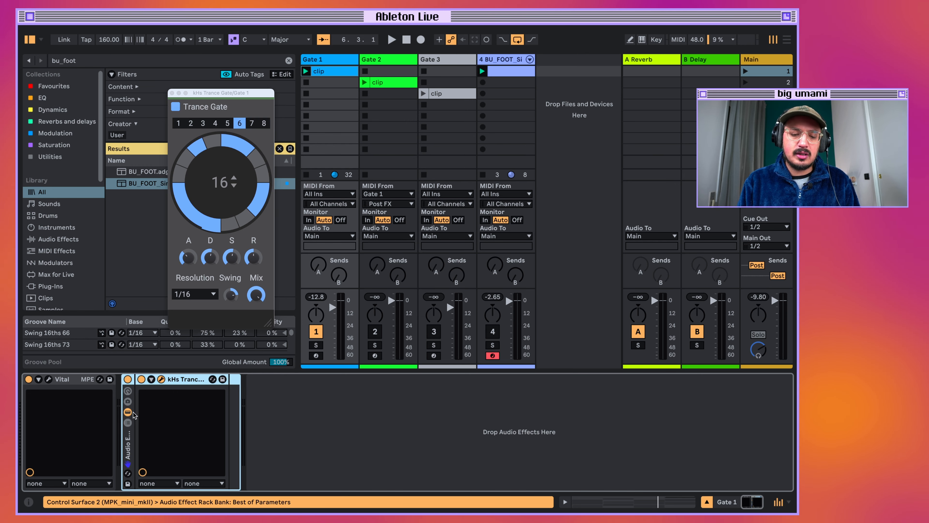
left_click(128, 422)
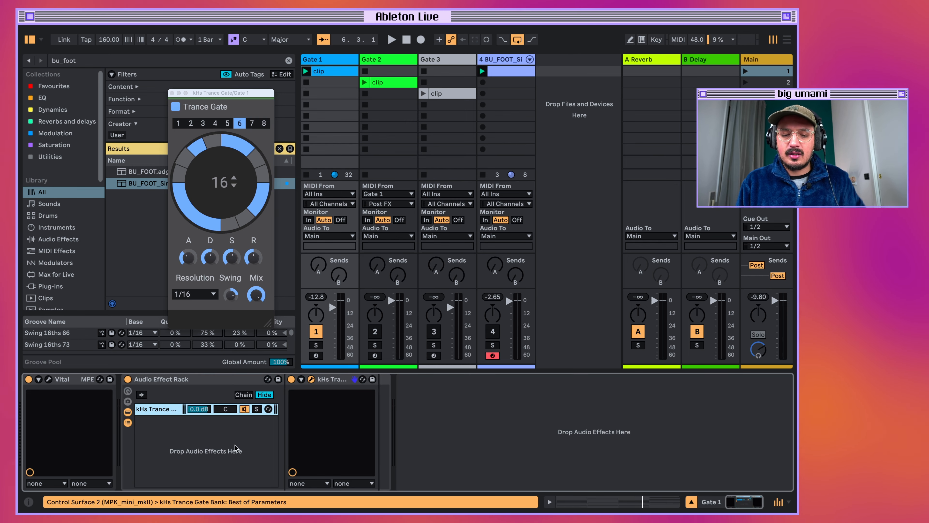
left_click(172, 93)
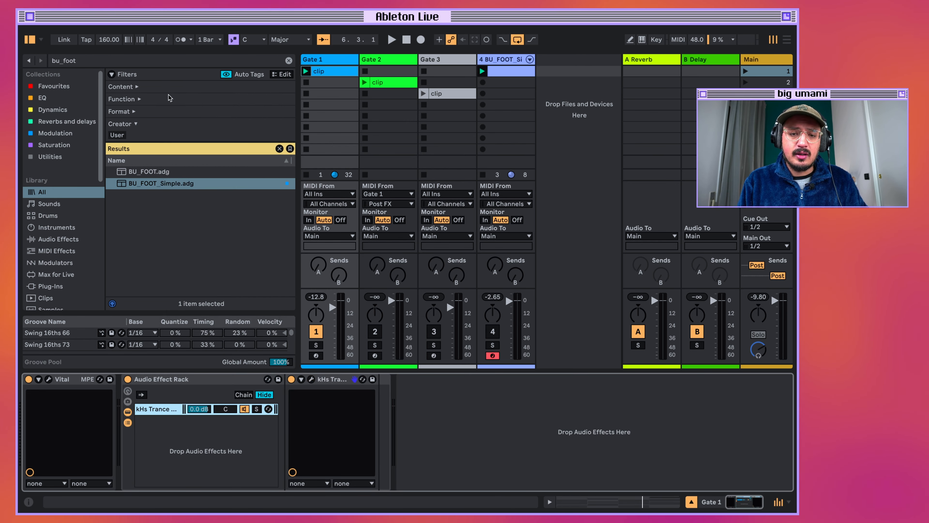
Search the browser for "utility" and add a Utility effect after the Trance Gate in the rack chain.
left_click(116, 63)
type("u")
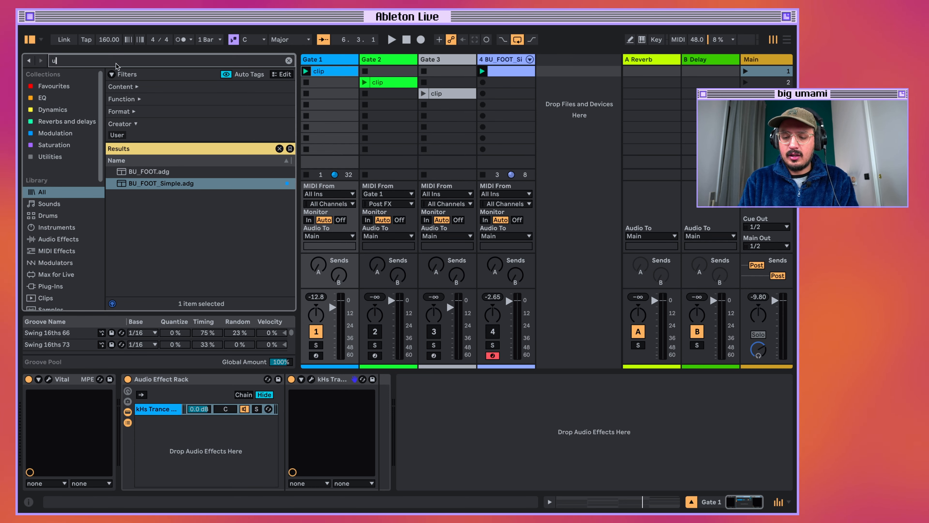
type("tility")
left_click_drag(137, 196, 378, 418)
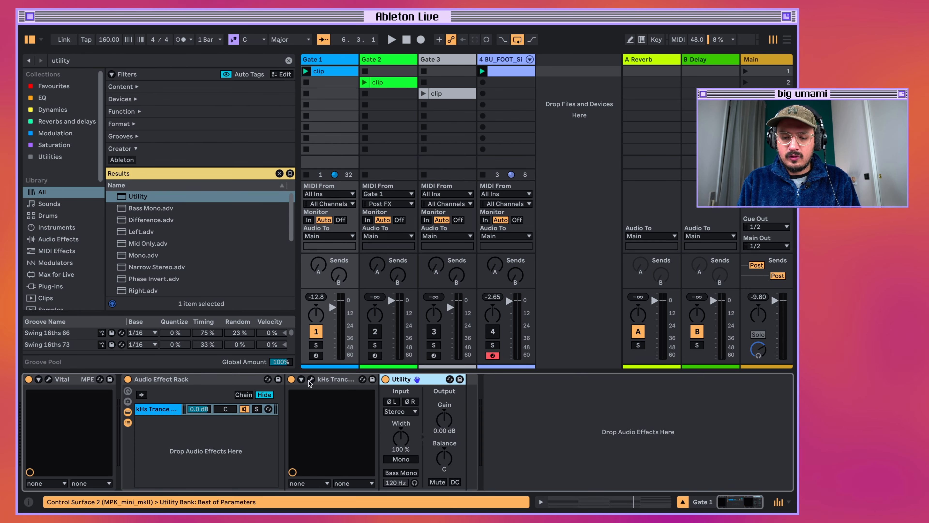
Expand the Trance Gate's parameters, show the rack's macro controls, and map the gate's Mix to Macro 1.
left_click(302, 380)
left_click(86, 391)
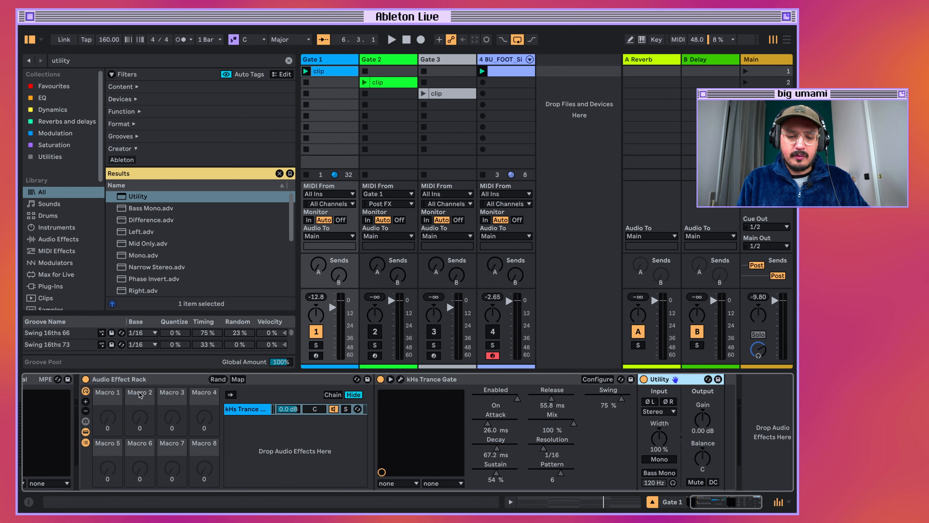
left_click(239, 381)
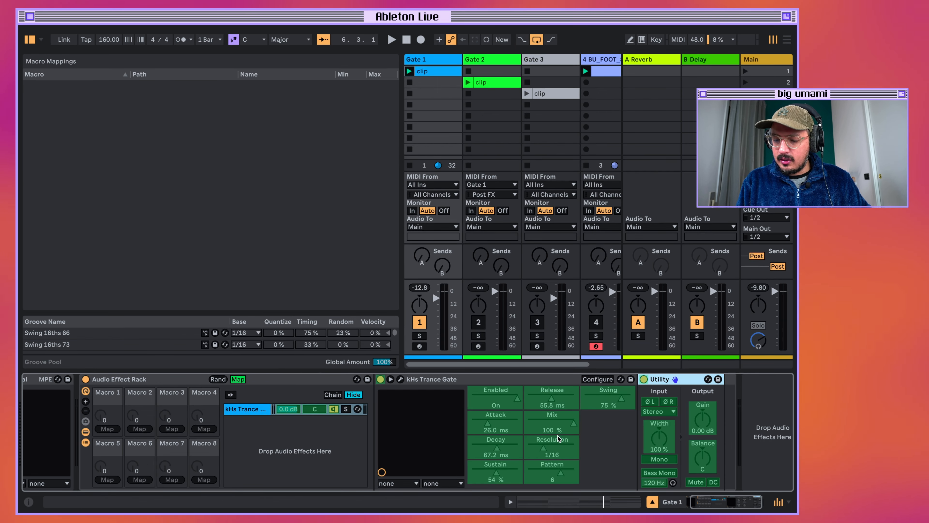
left_click(552, 420)
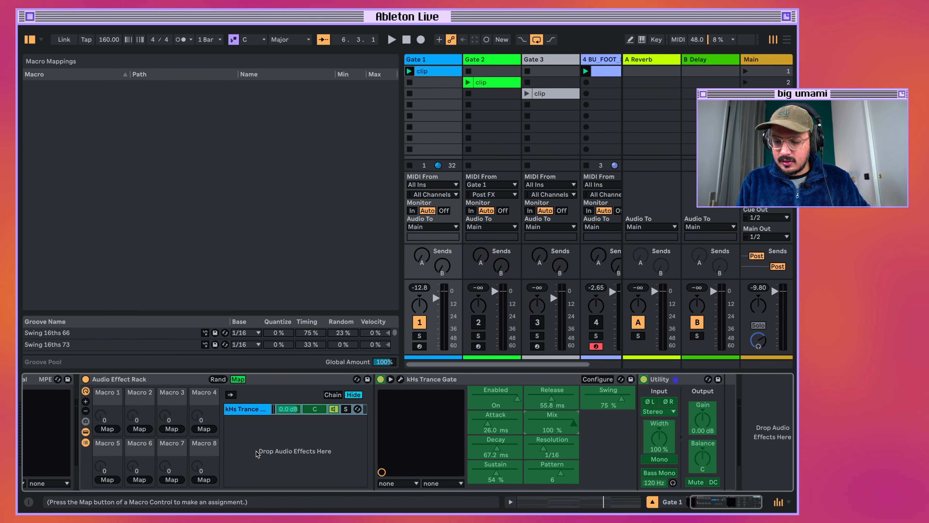
left_click(107, 428)
Map the Utility's Gain to Macro 1 with a range of 0 to 8 dB, and leave macro mapping mode.
left_click(702, 419)
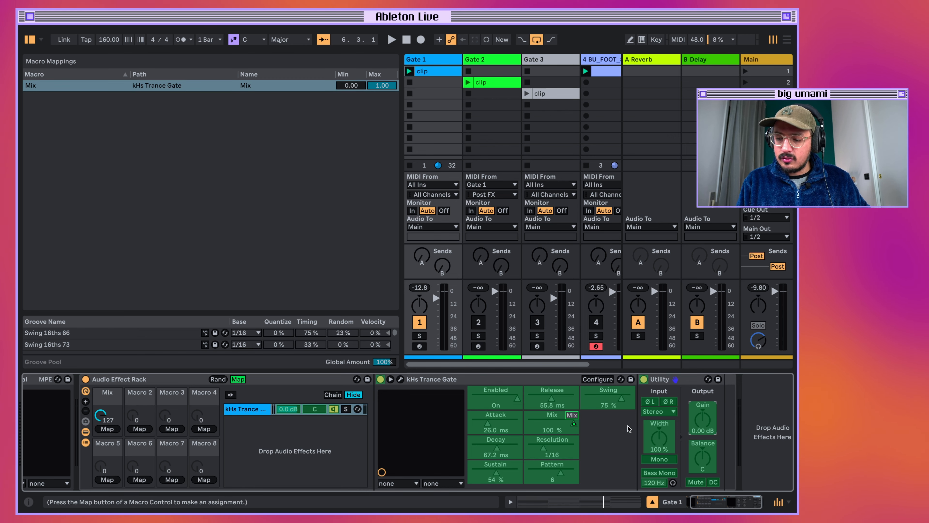
left_click(107, 428)
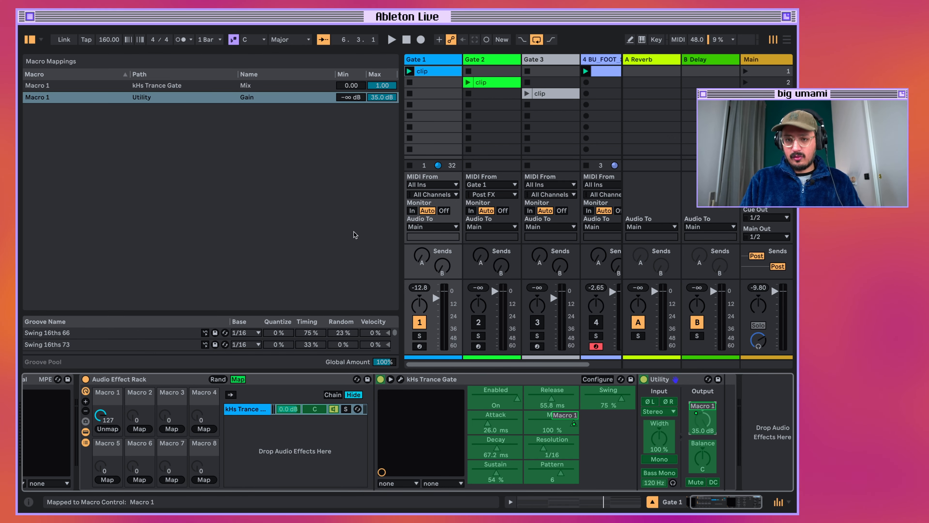
left_click(381, 101)
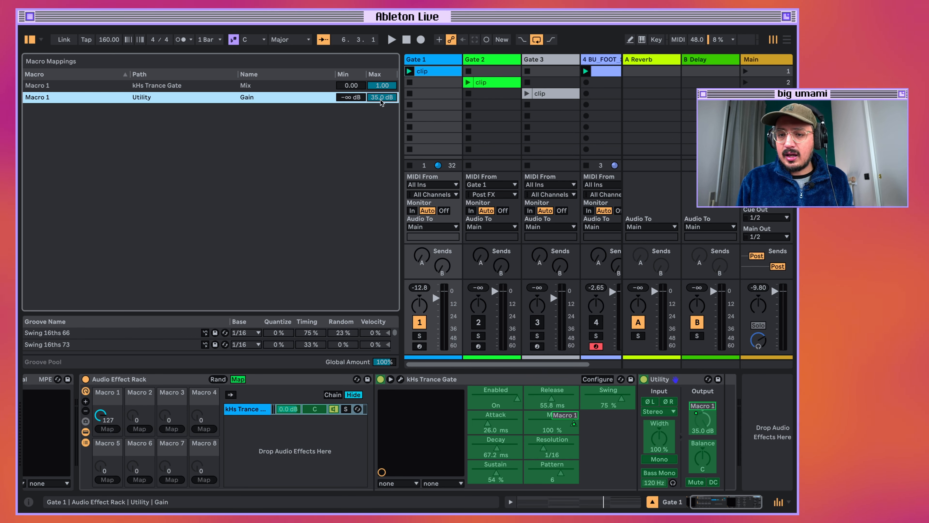
type("8")
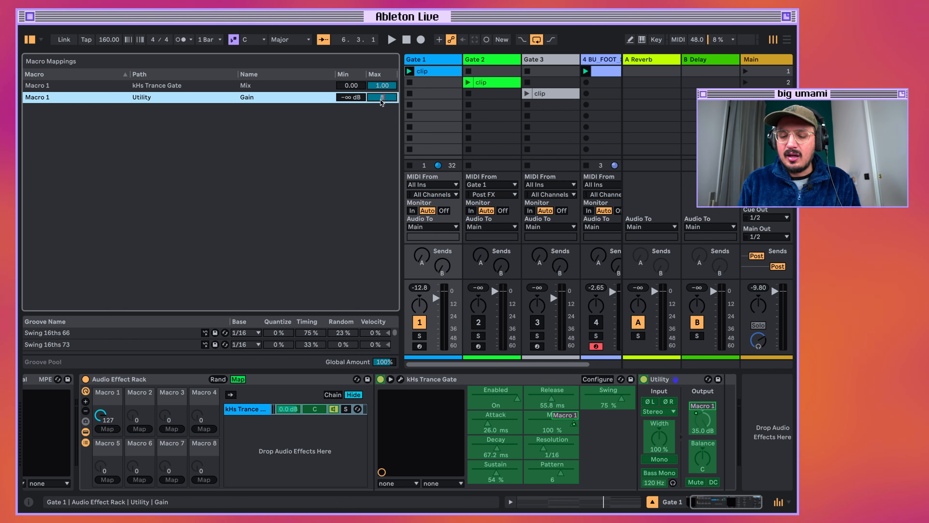
key("Return")
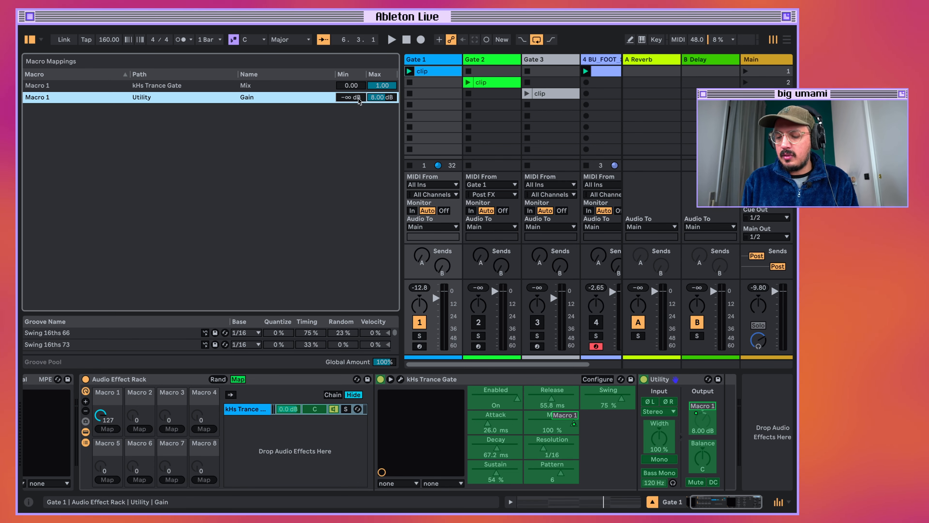
type("0")
key("Return")
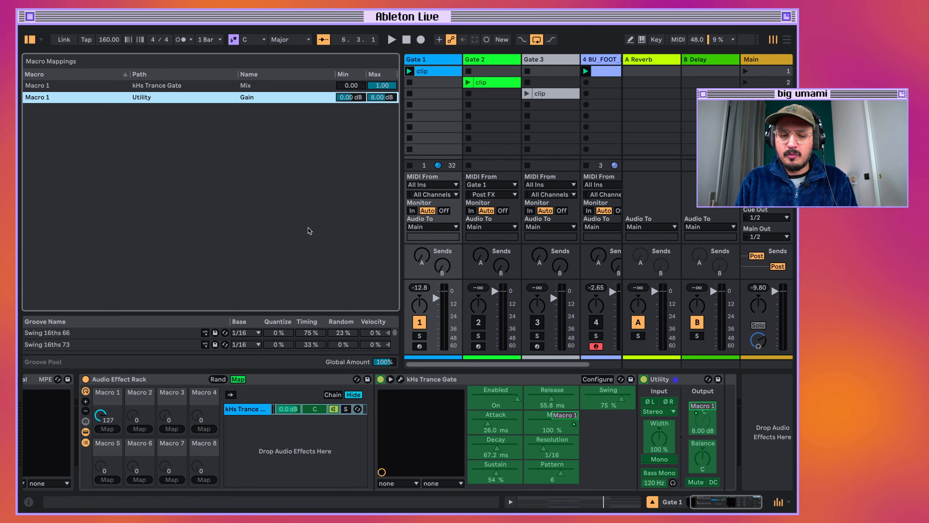
left_click(238, 380)
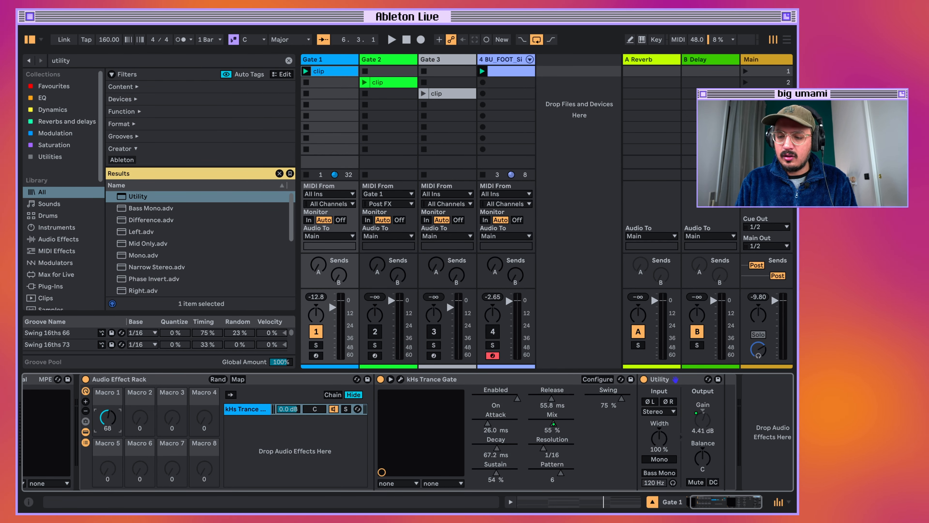
Raise Macro 1 to 127 and audition the gated synth's loudness during playback.
mouse_move(108, 418)
left_mouse_down()
mouse_move(105, 373)
mouse_move(105, 422)
mouse_move(106, 407)
left_mouse_up()
key("space")
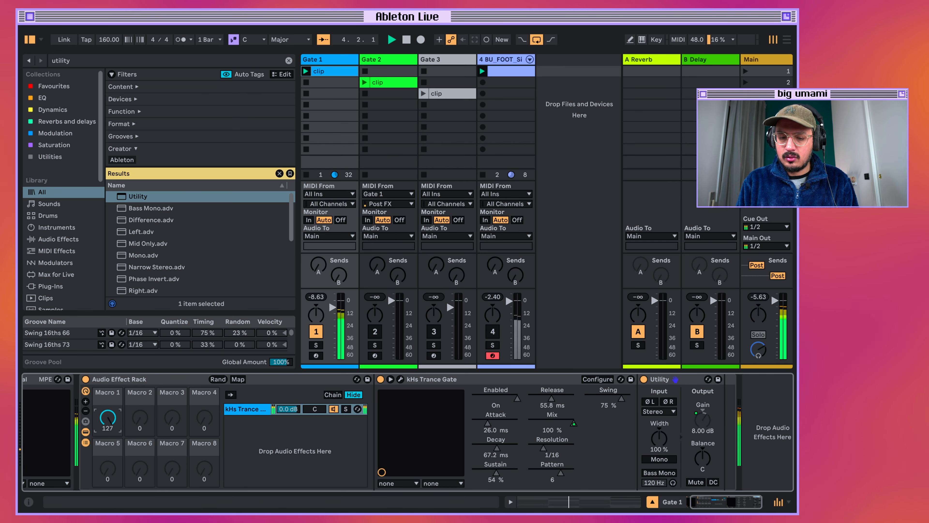
key("space")
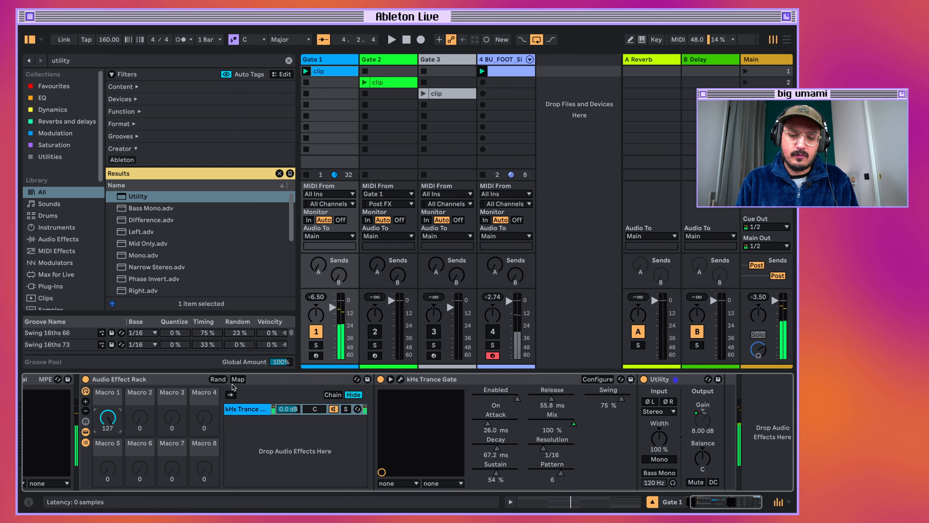
Lower the maximum of the Utility Gain mapping on Macro 1 to 7 dB.
left_click(238, 379)
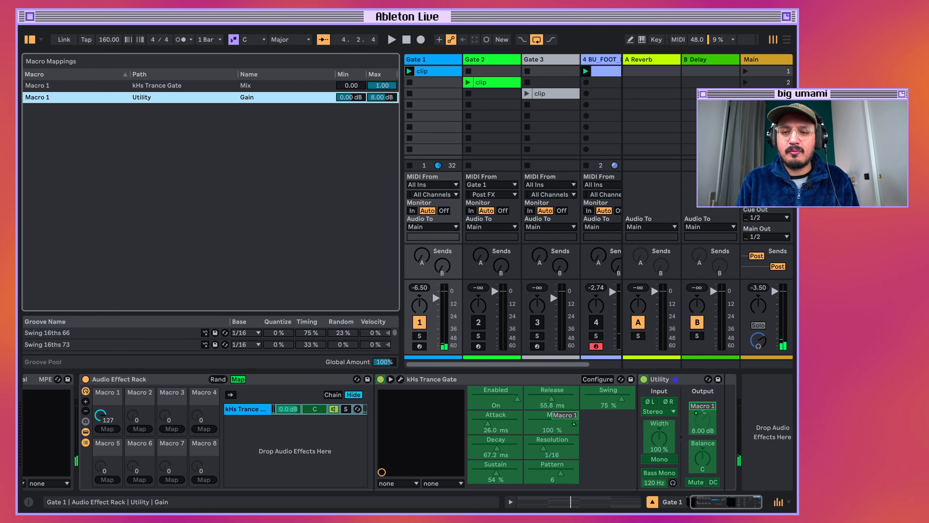
left_click_drag(387, 98, 388, 102)
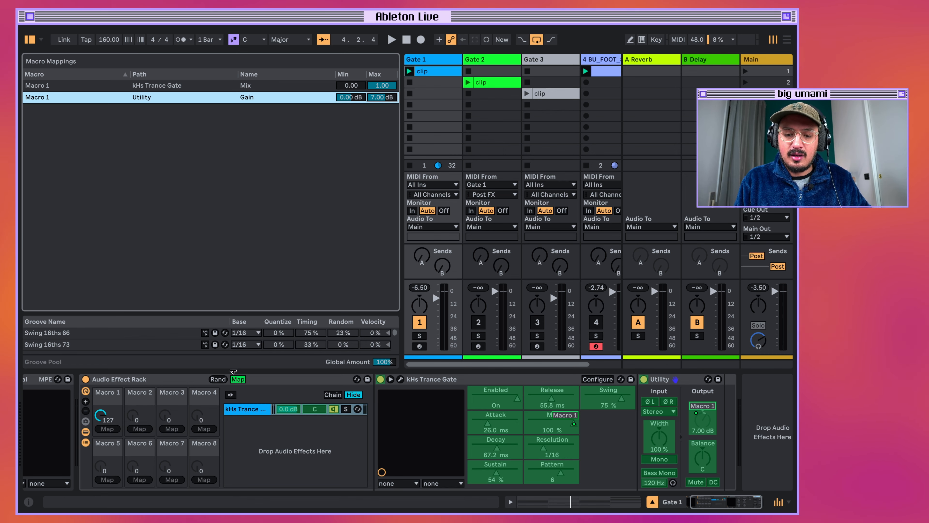
left_click(238, 378)
Sweep Macro 1 down to 0 during playback to compare the gated and ungated levels, and stop playback.
key("space")
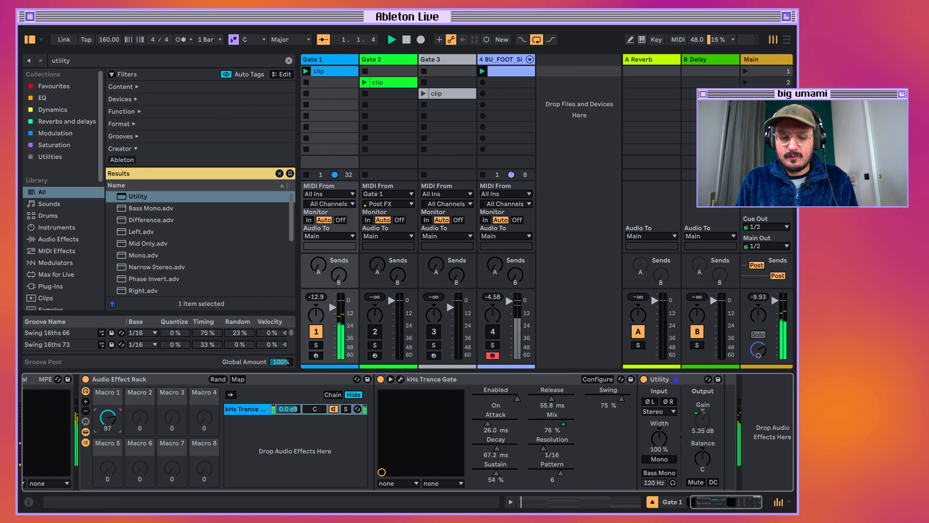
mouse_move(108, 425)
left_mouse_down()
mouse_move(108, 405)
mouse_move(108, 430)
left_mouse_up()
key("space")
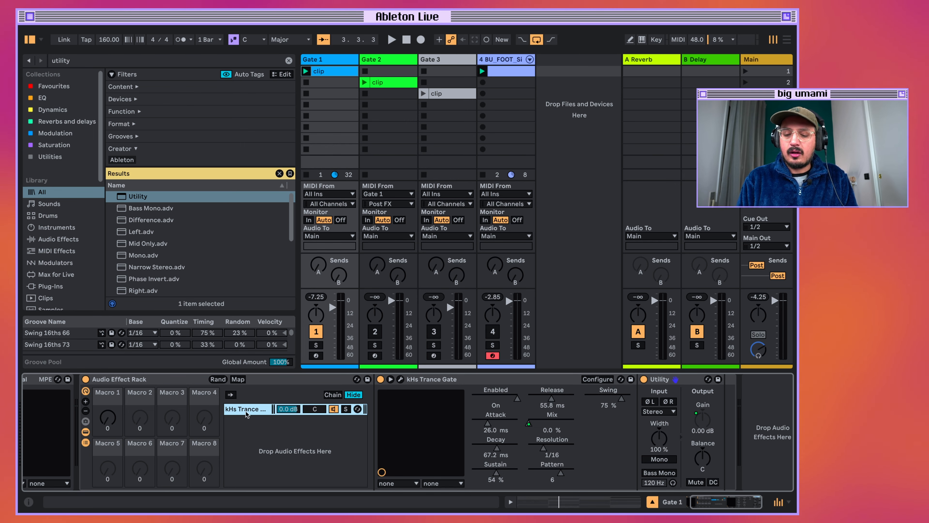
Duplicate the Trance Gate chain in the rack and pan the two chains 50L and 50R.
key("ctrl+d")
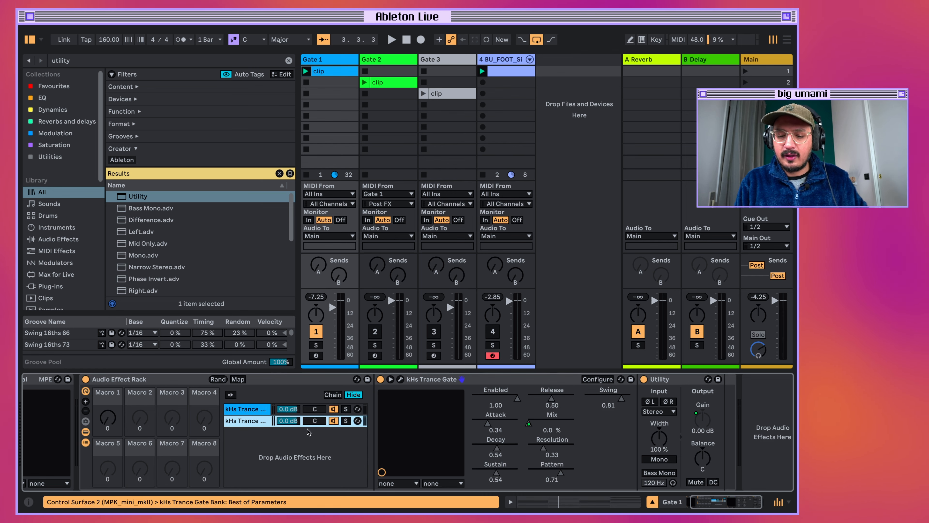
mouse_move(316, 409)
left_mouse_down()
mouse_move(315, 429)
mouse_move(316, 403)
left_mouse_up()
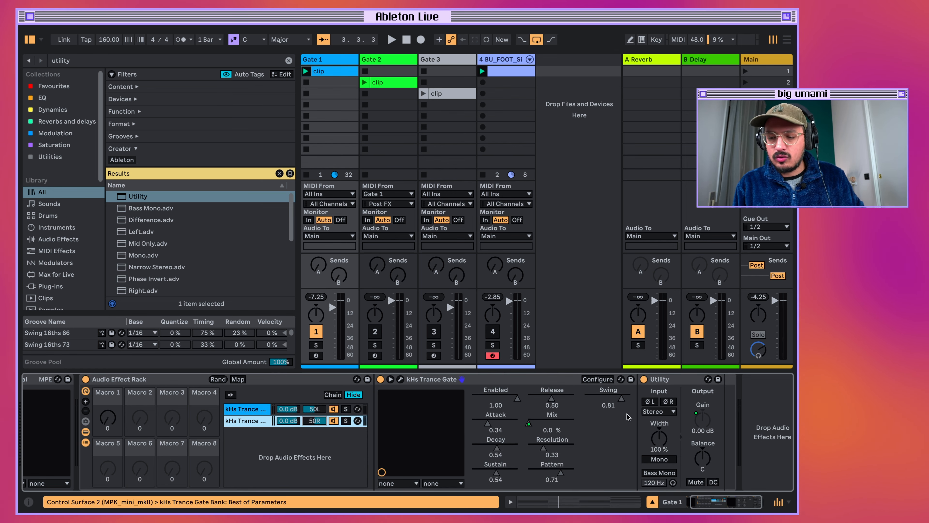
Open the duplicated chain's Trance Gate and switch it to pattern 8.
left_click(400, 379)
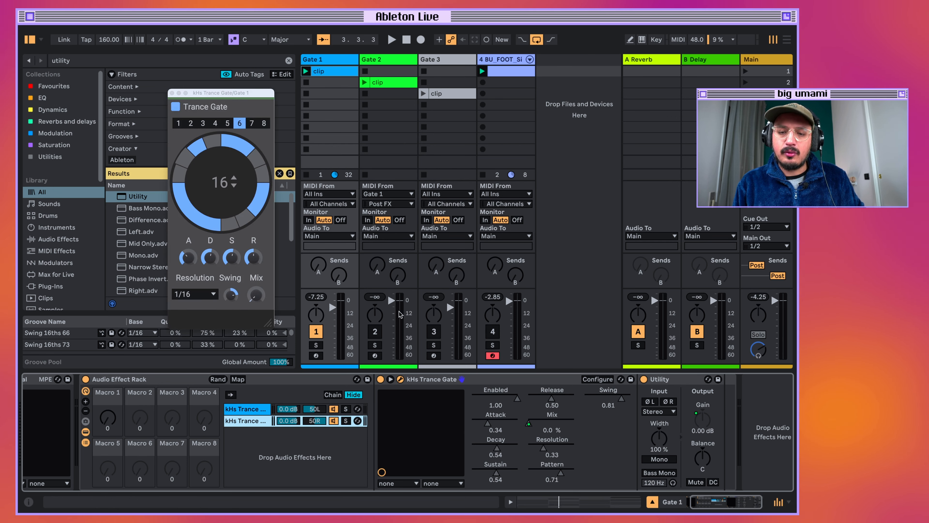
left_click(264, 124)
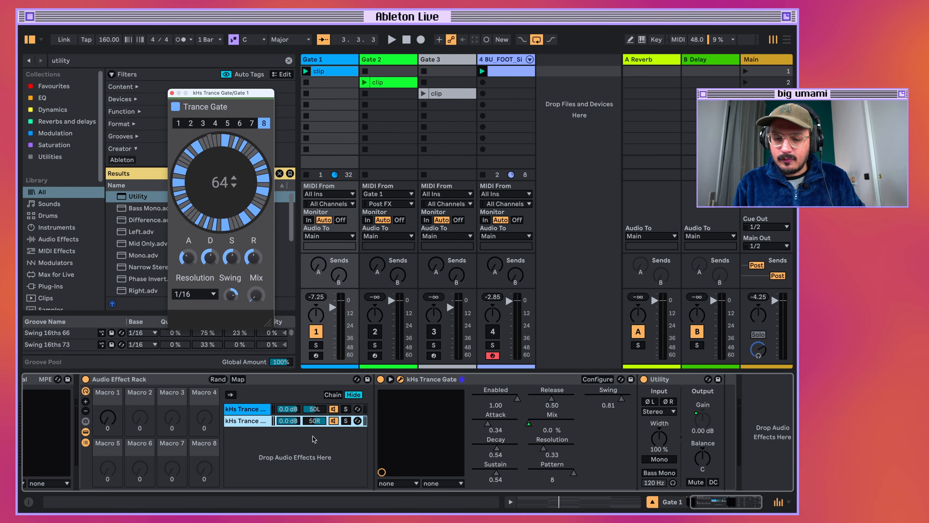
left_click(255, 410)
left_click(255, 422)
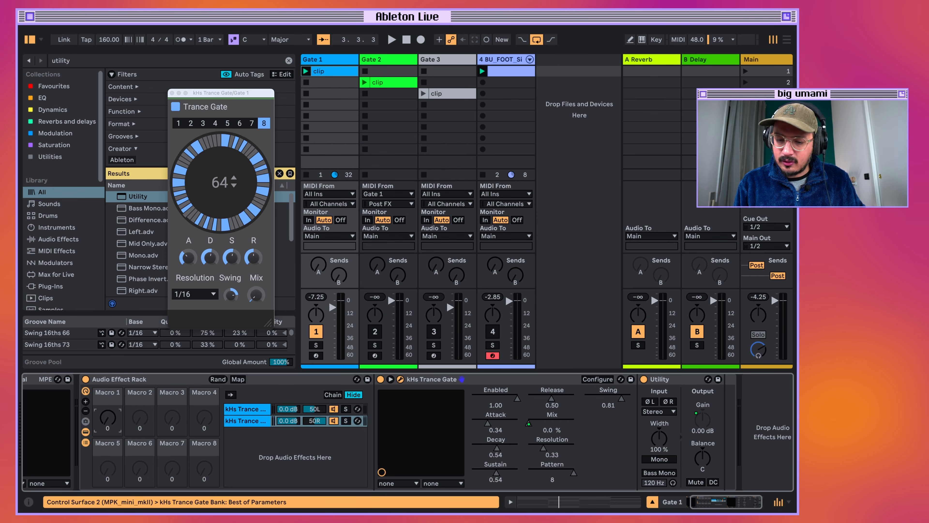
Raise Macro 1 to 127 and audition patterns 2, 4 and 8 of the duplicated Trance Gate during playback.
left_click_drag(108, 414, 108, 409)
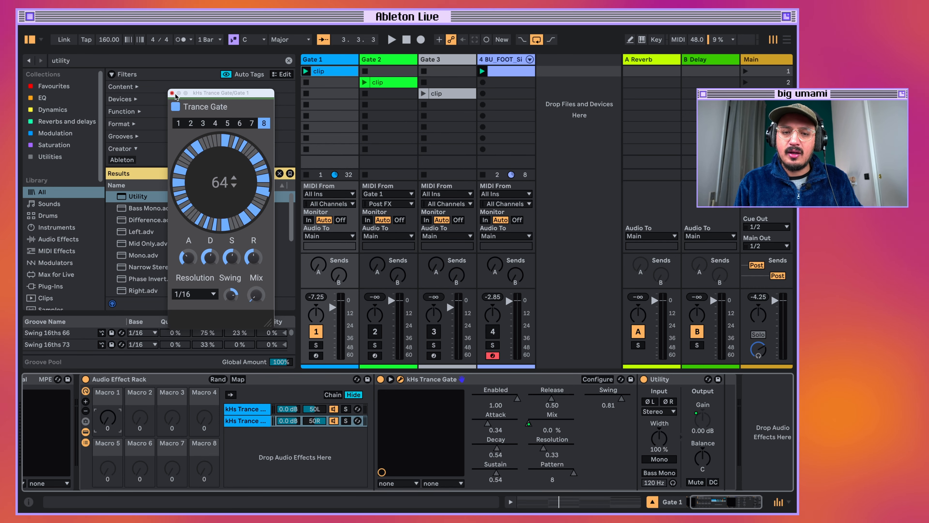
left_click_drag(109, 421, 109, 373)
key("space")
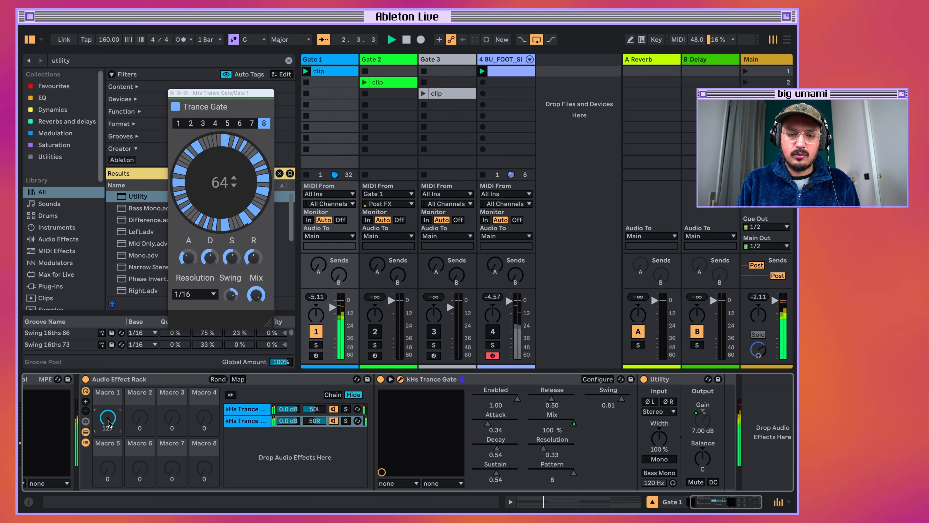
left_click(191, 123)
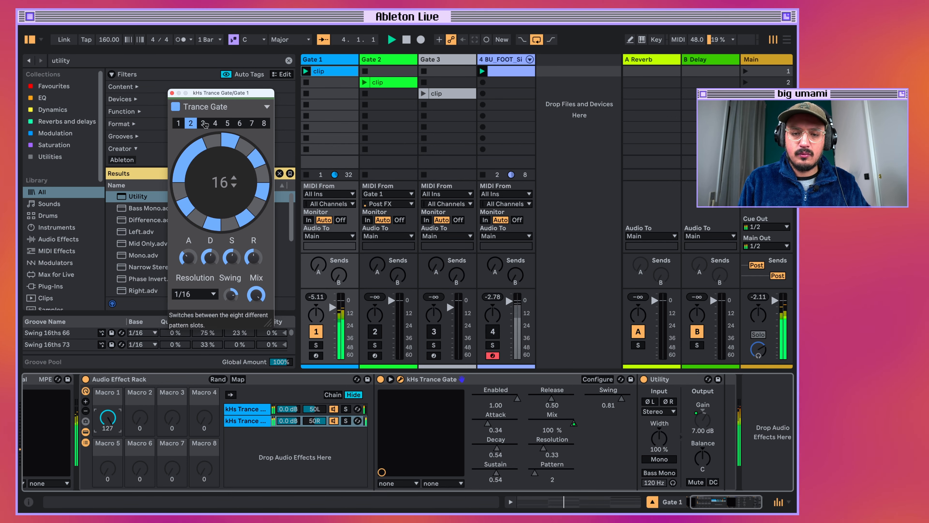
left_click(215, 123)
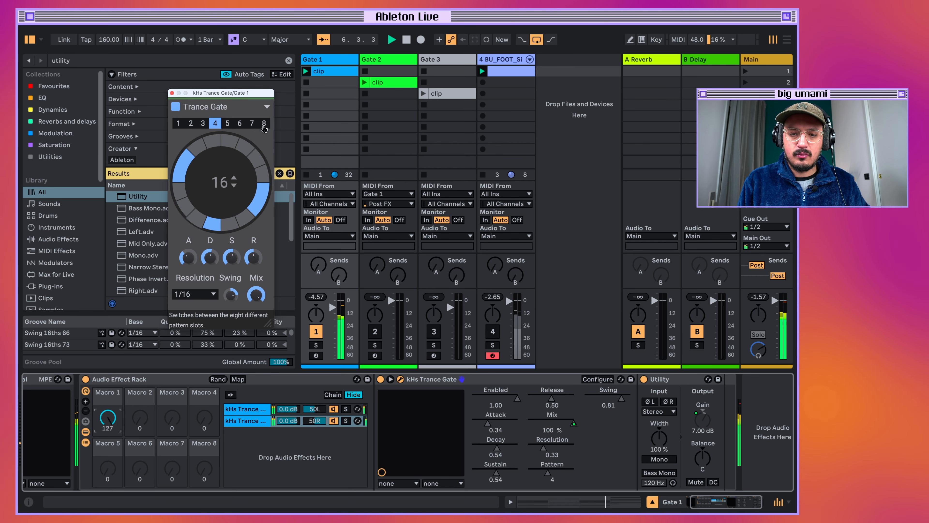
left_click(263, 123)
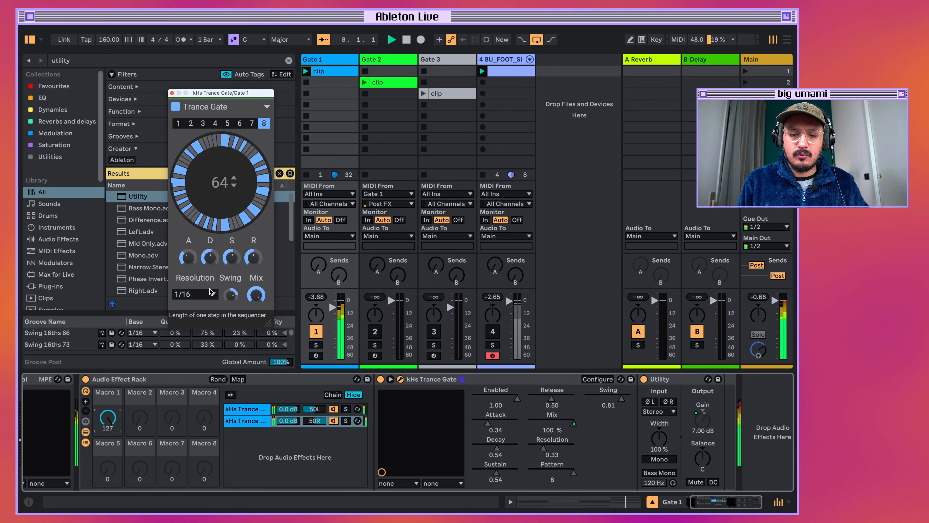
Set the duplicated Trance Gate to 1/32 resolution and pattern 7, and close its plug-in window.
left_click(205, 294)
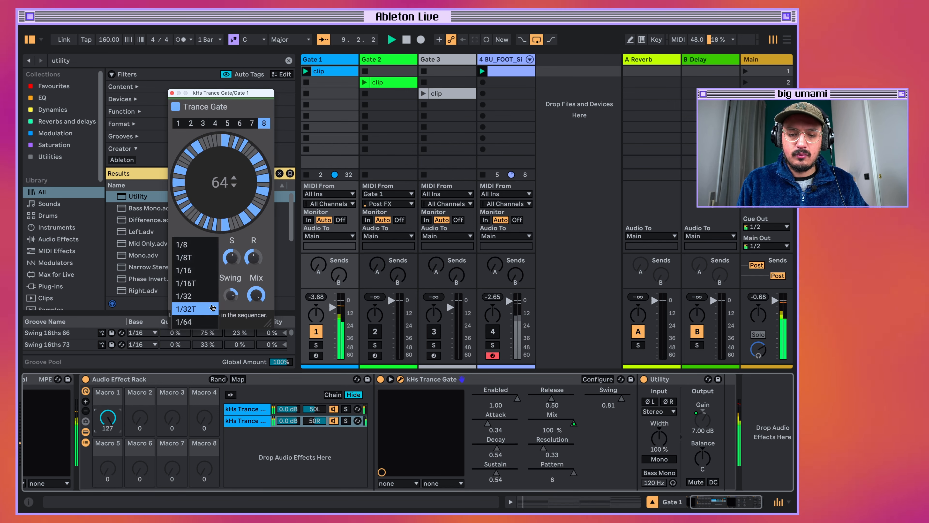
left_click(206, 299)
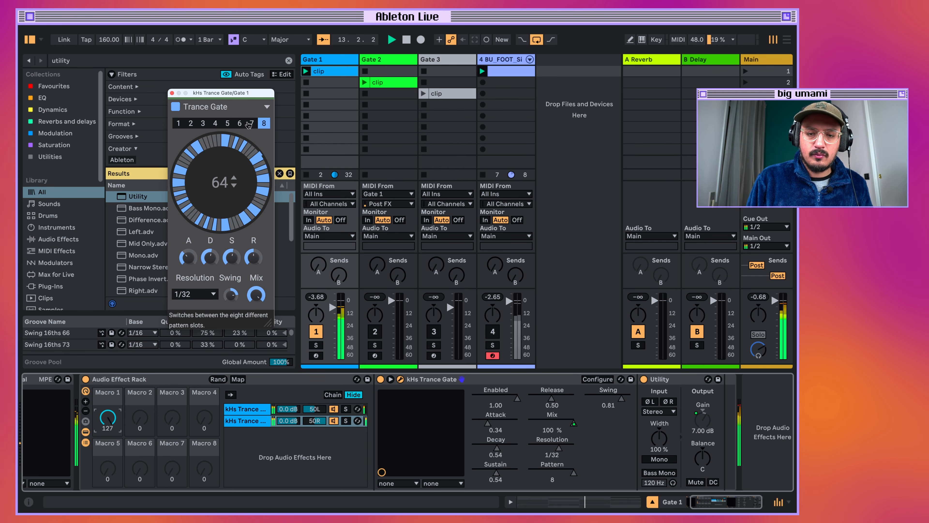
left_click(240, 123)
left_click(252, 123)
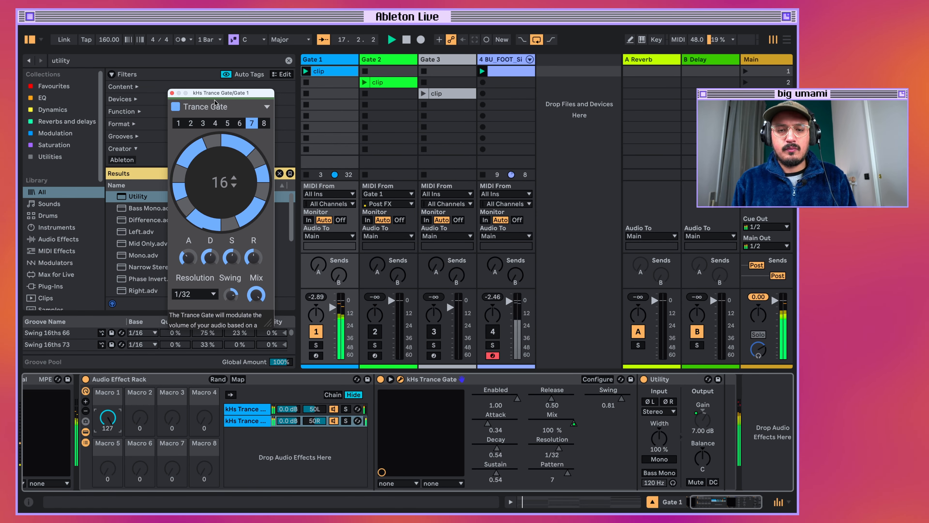
left_click(172, 92)
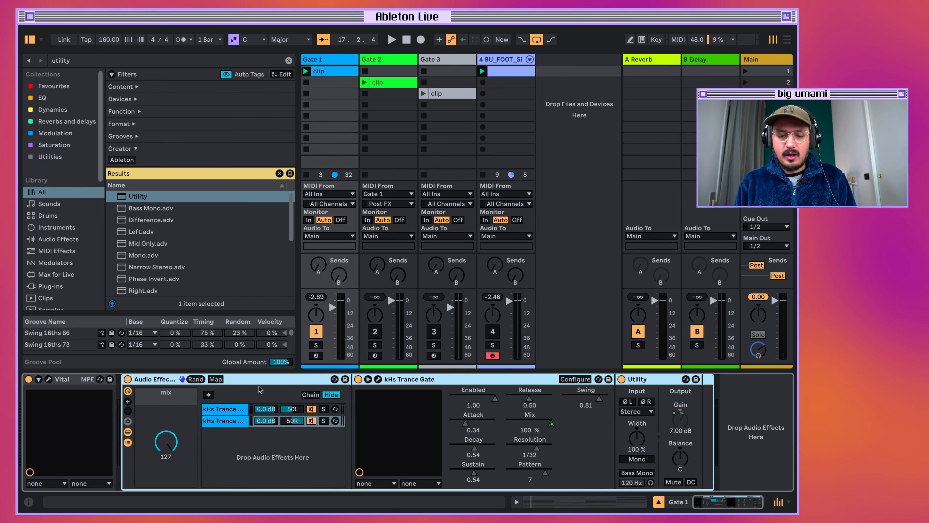
Save the Audio Effect Rack to the user library as "KhS Trance Gate Plus".
left_click(345, 379)
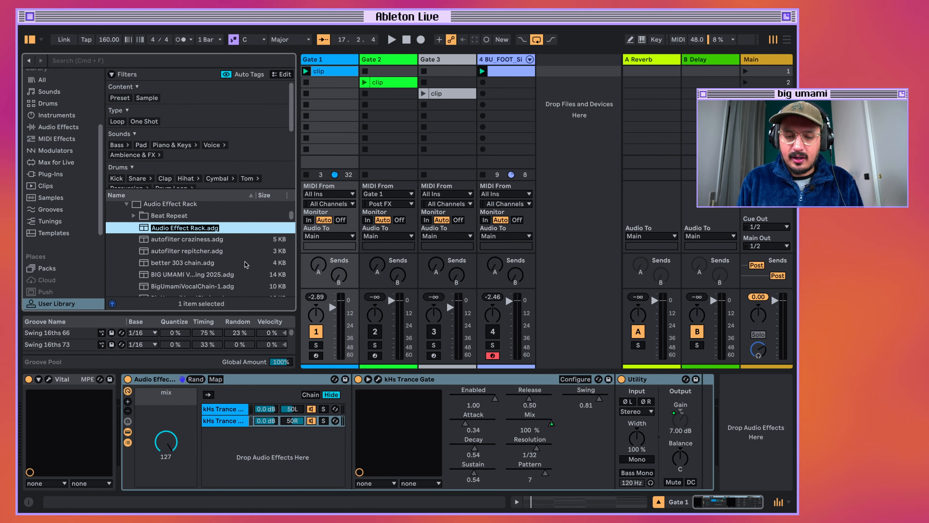
type("Kh")
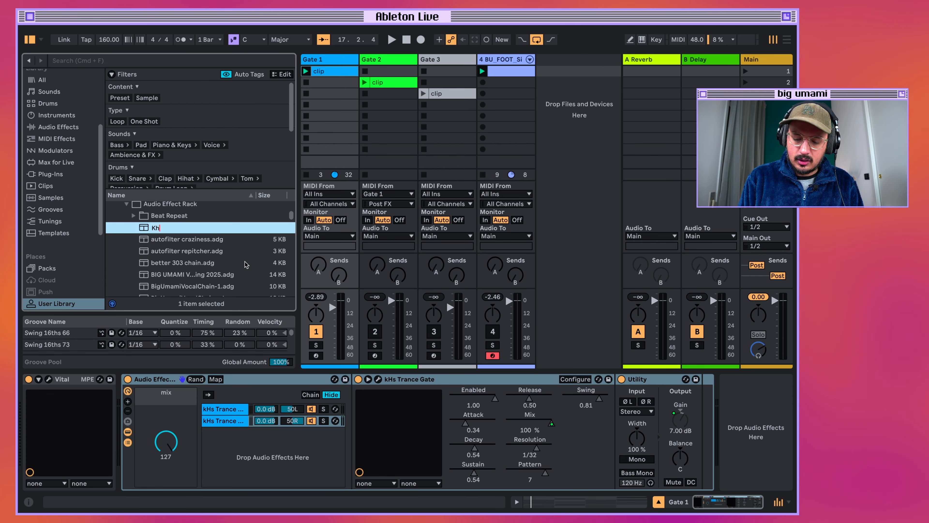
type("S")
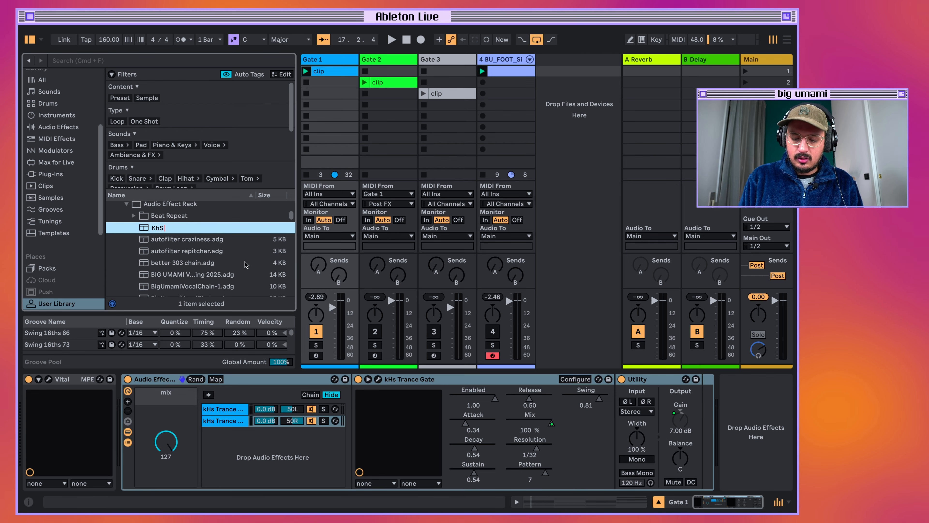
type(" Trance Gate")
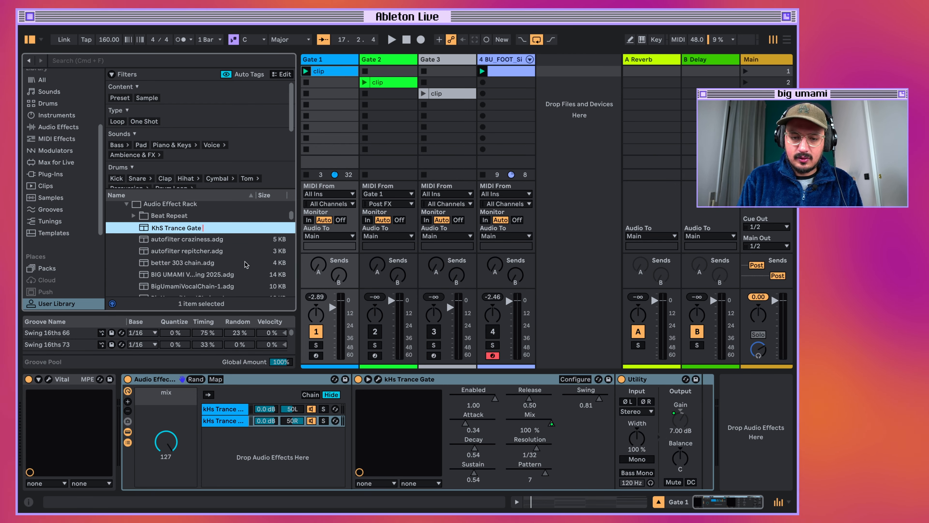
type(" Plus")
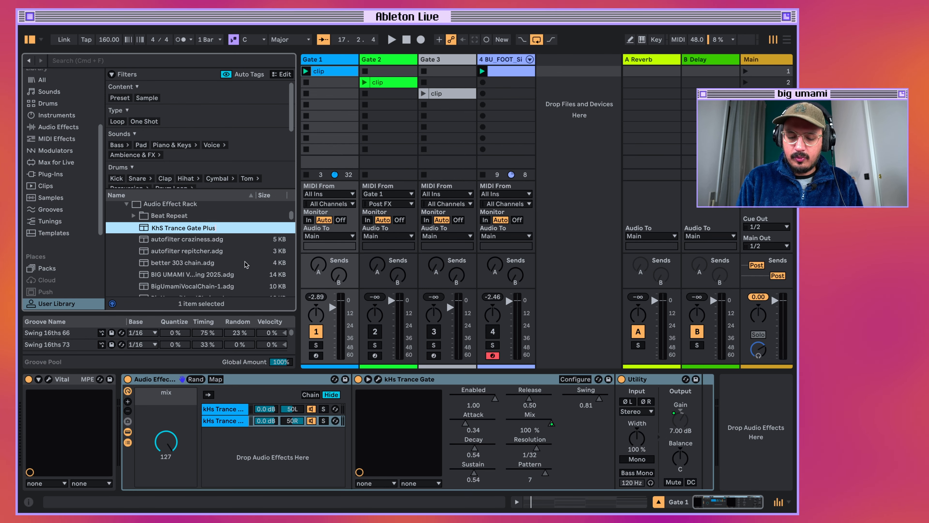
key("Return")
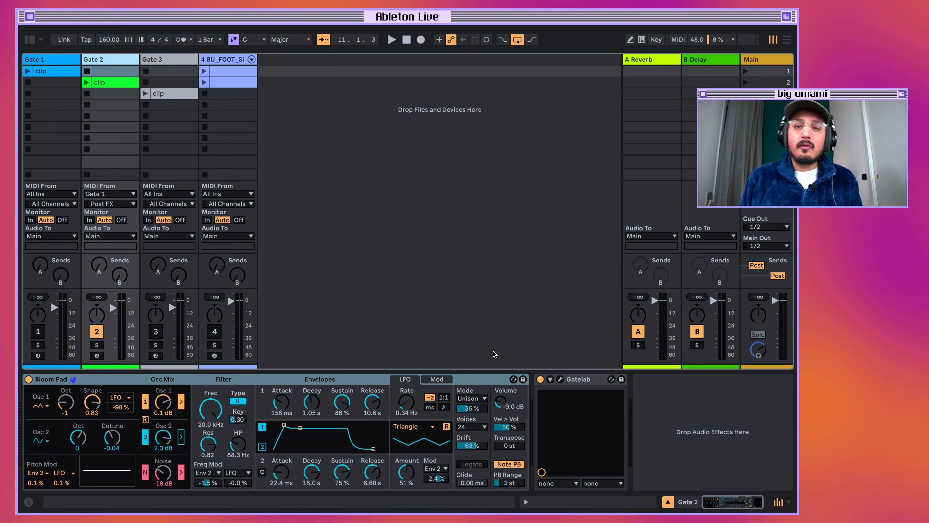
Open the Gatelab plug-in on the Gate 2 track to examine its stereo step sequencer, and close its window.
left_click(560, 379)
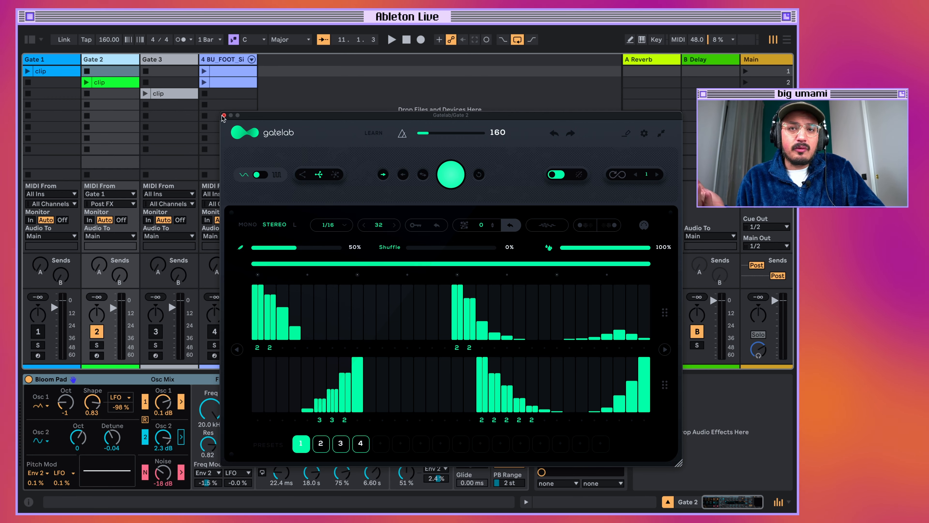
left_click(223, 115)
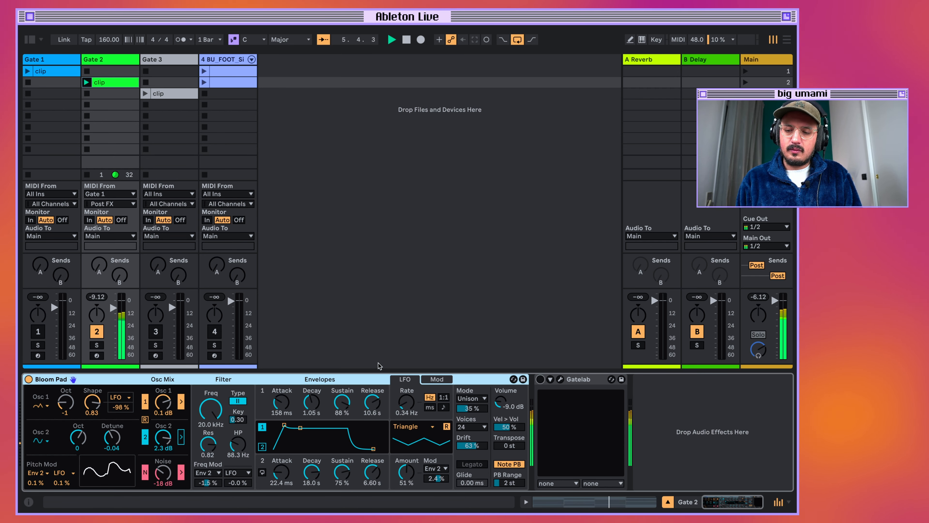
Open Gatelab on the Gate 2 track, audition preset slot 1, stop playback, and switch to the empty slot 2.
key("space")
left_click(560, 378)
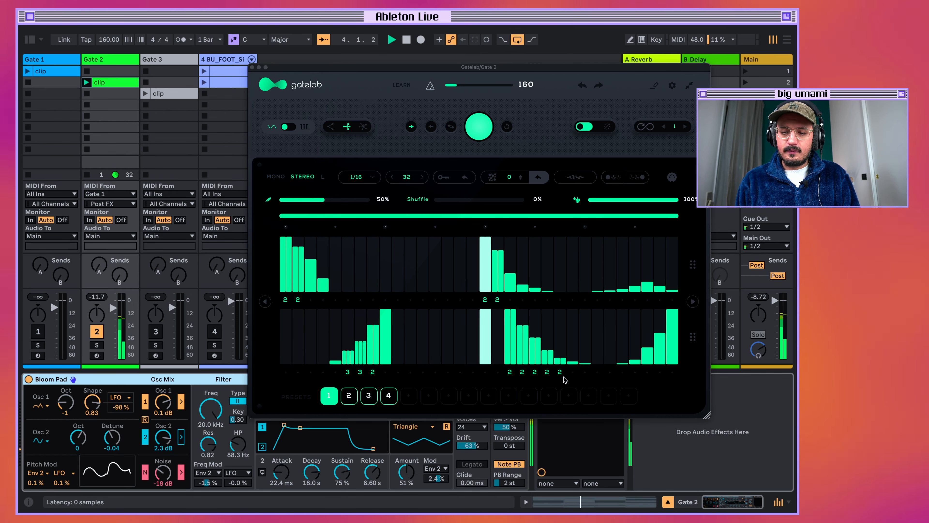
key("space")
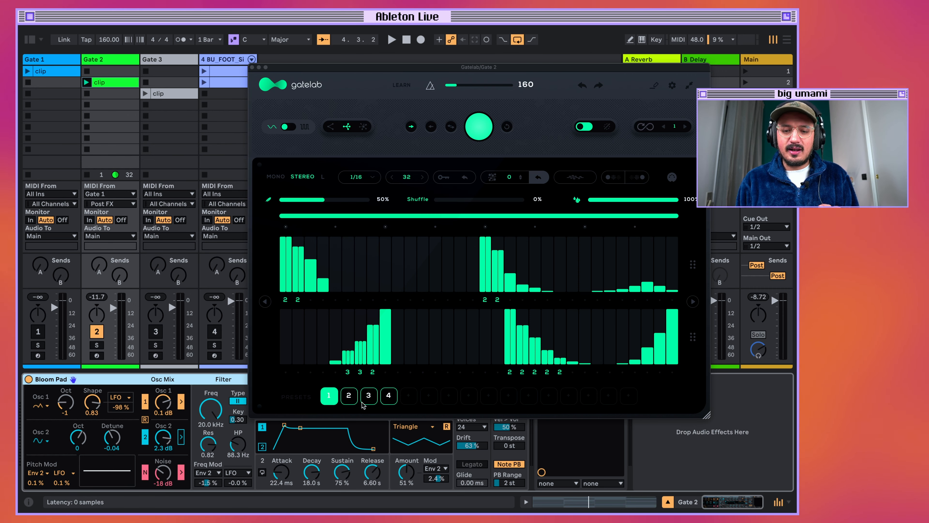
left_click(350, 397)
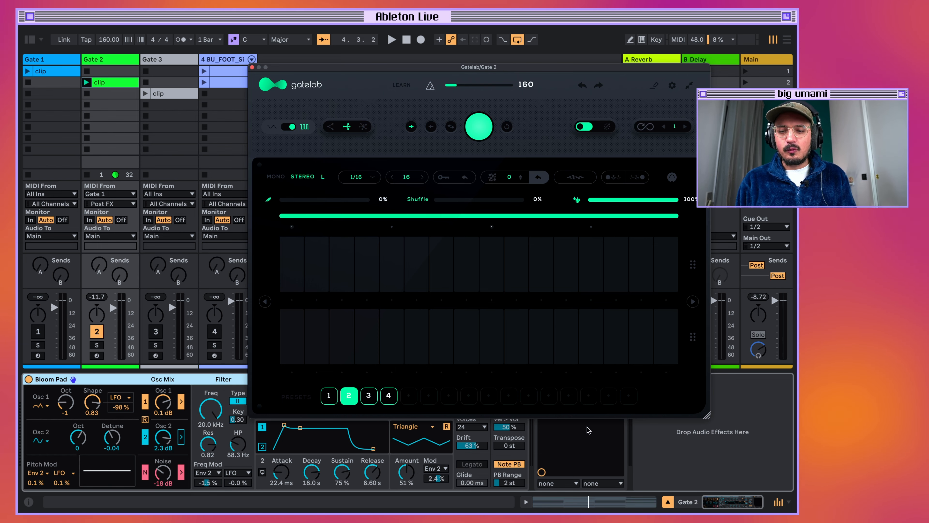
left_click_drag(601, 68, 565, 66)
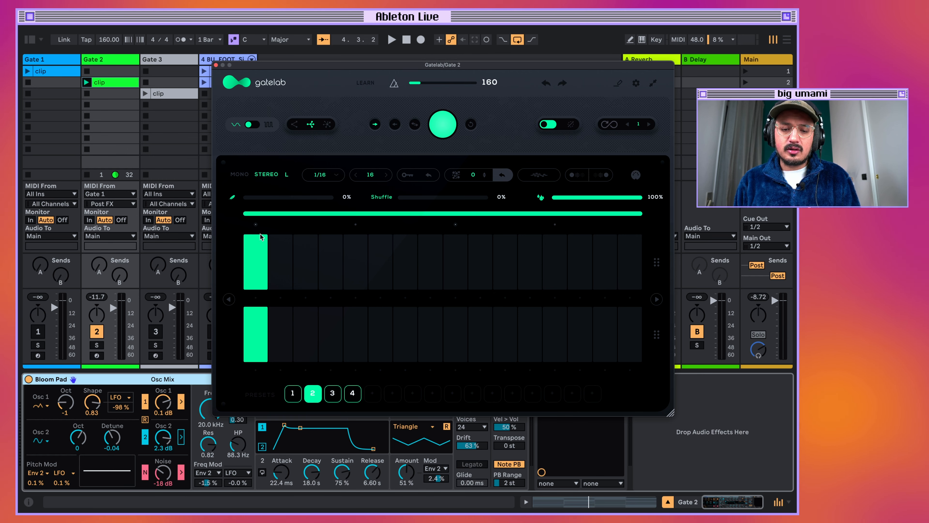
Try variable-height drawing on the first step, return to square gate mode, and switch steps 1, 3 and 6 on and off.
mouse_move(260, 240)
left_mouse_down()
mouse_move(258, 280)
mouse_move(272, 206)
left_mouse_up()
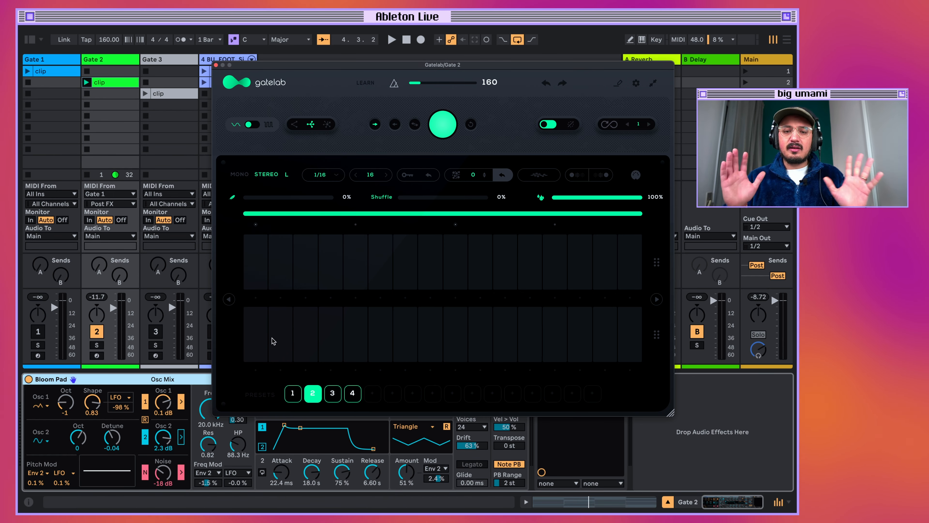
left_click(269, 125)
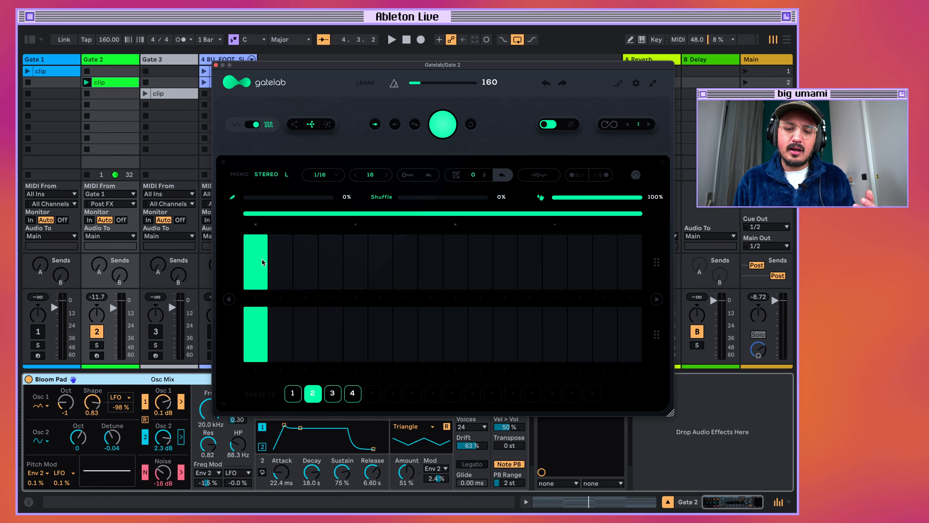
left_click(375, 254)
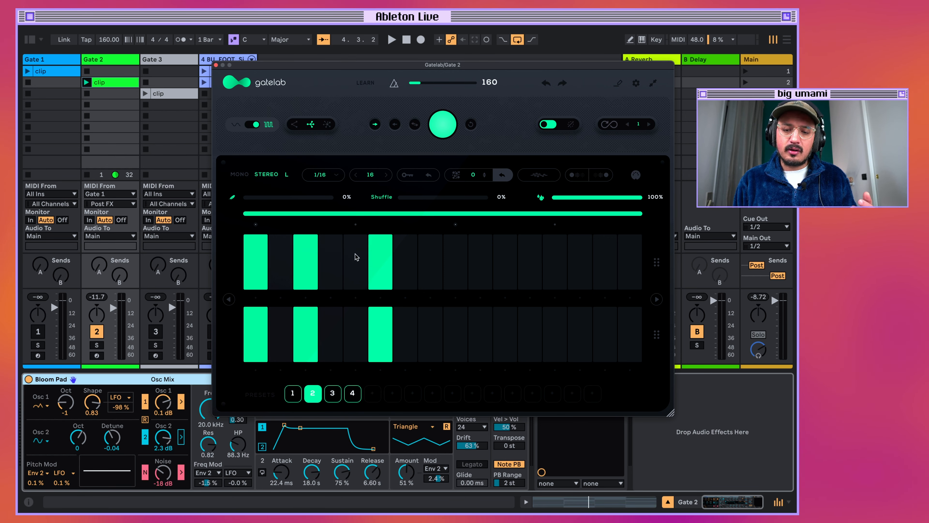
left_click(386, 260)
left_click(301, 260)
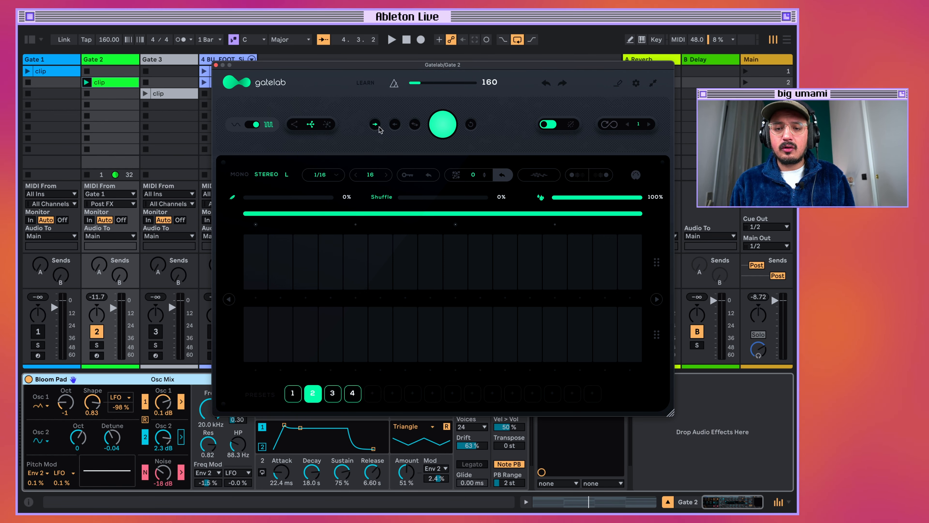
Select the third playback direction, generate a random pattern in slot 2, and audition it.
left_click(411, 125)
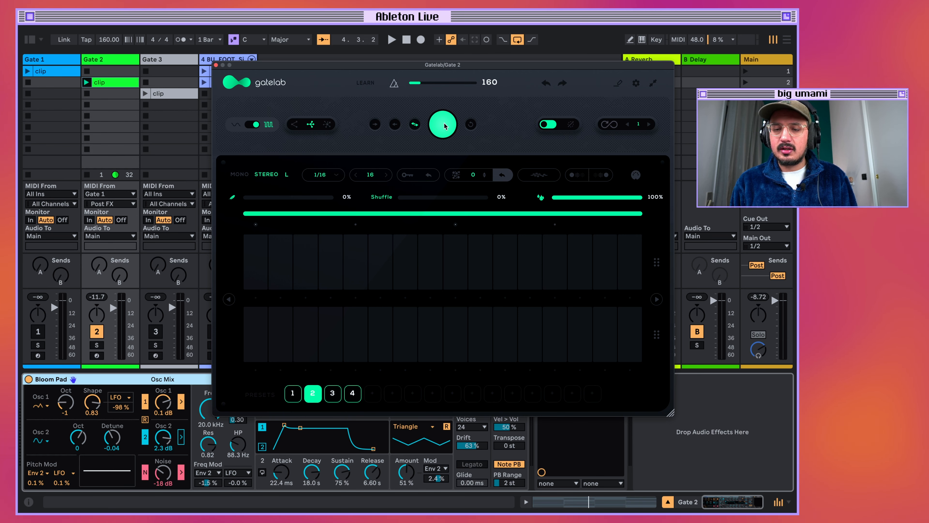
left_click(443, 125)
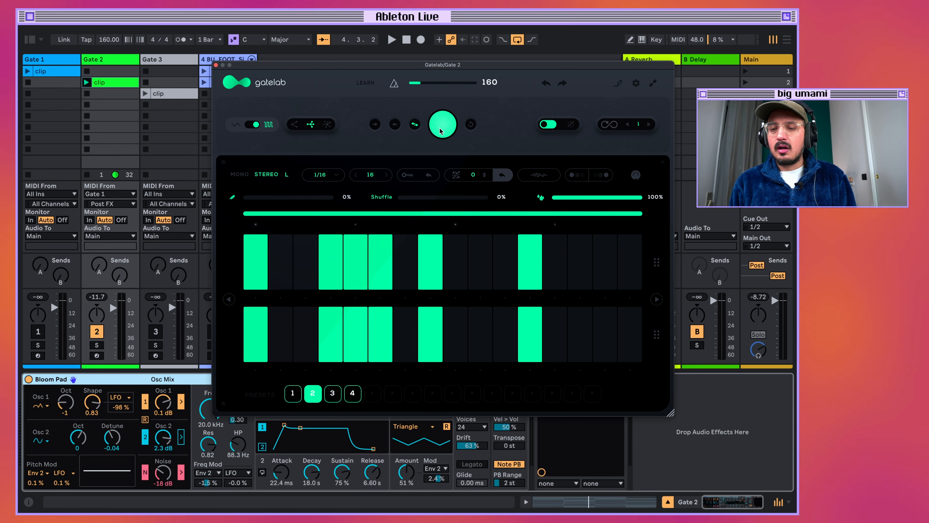
key("space")
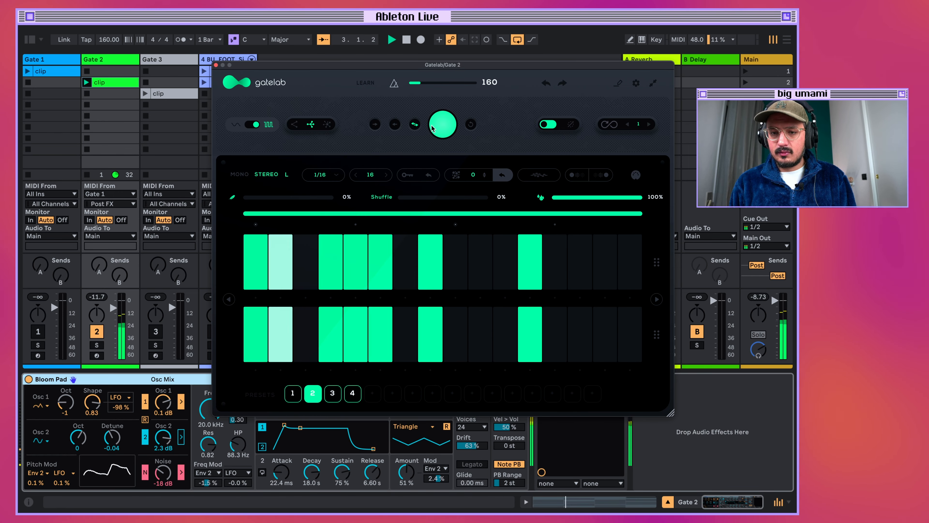
key("space")
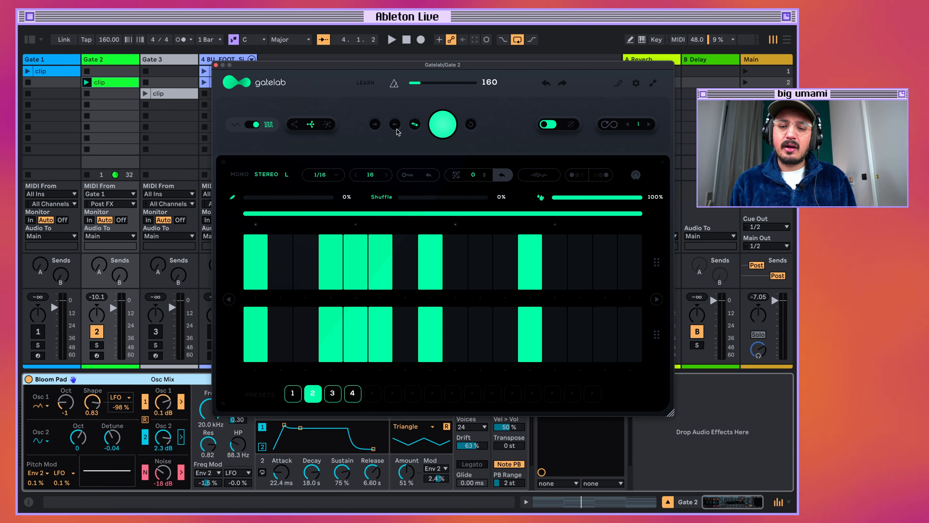
Generate random patterns at the first and second randomization levels, and one at the third level, leaving that level selected.
left_click(312, 126)
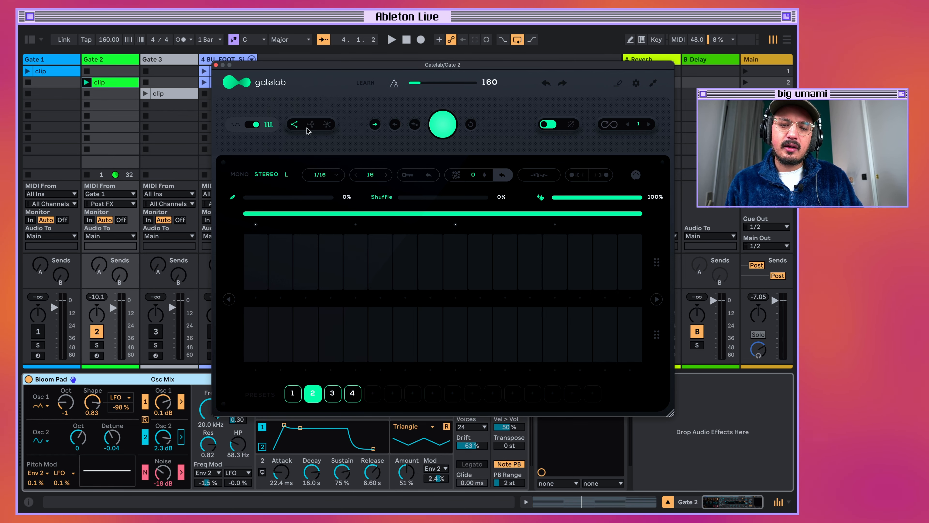
left_click(310, 125)
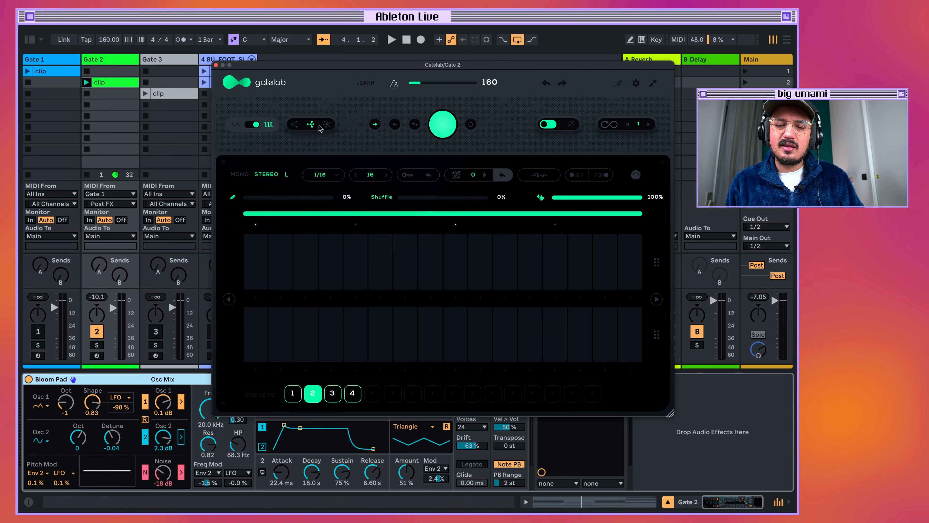
left_click(328, 126)
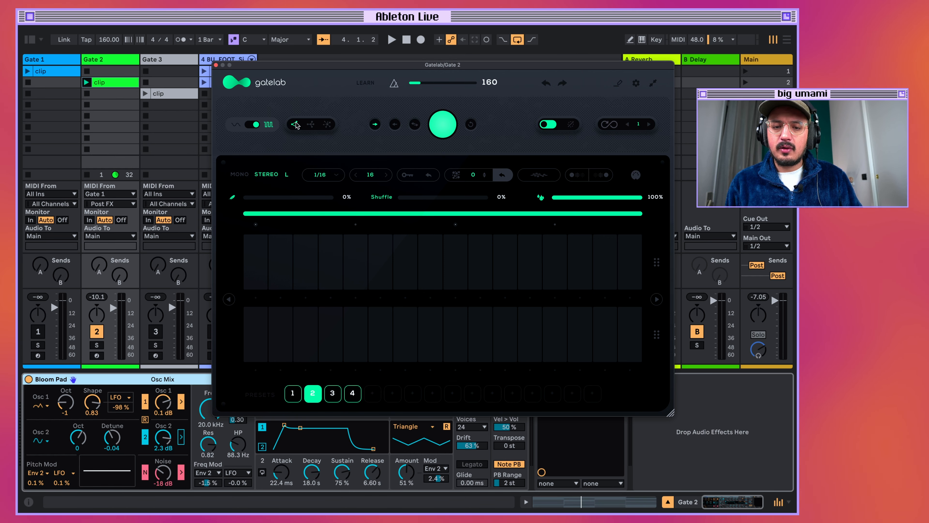
left_click(432, 124)
left_click(311, 125)
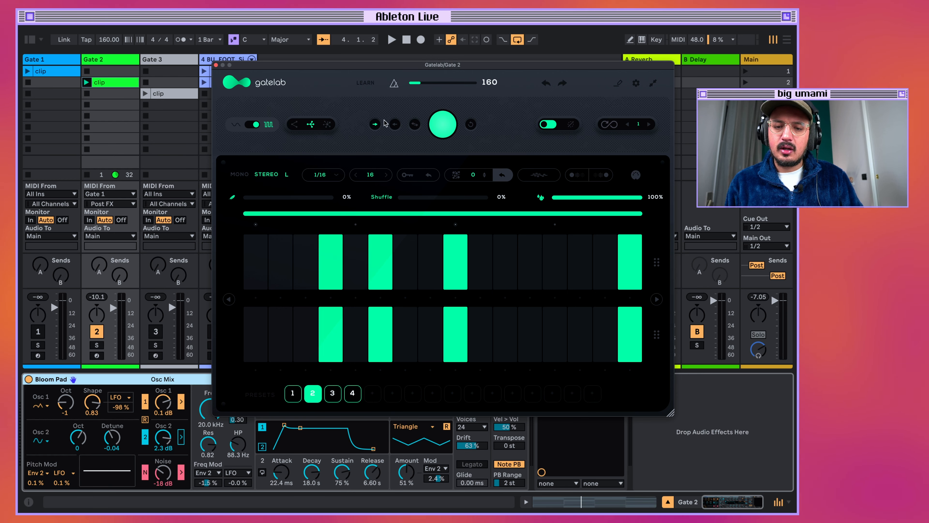
left_click(443, 125)
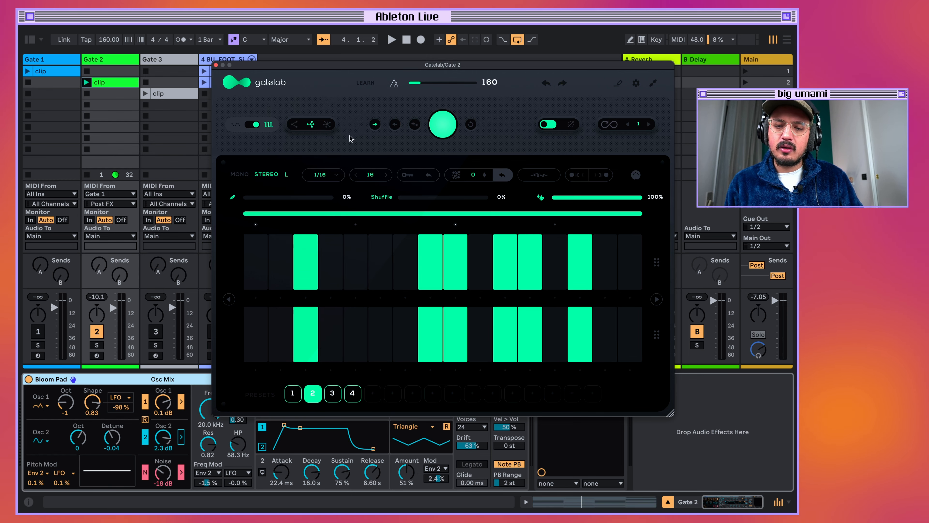
left_click(440, 127)
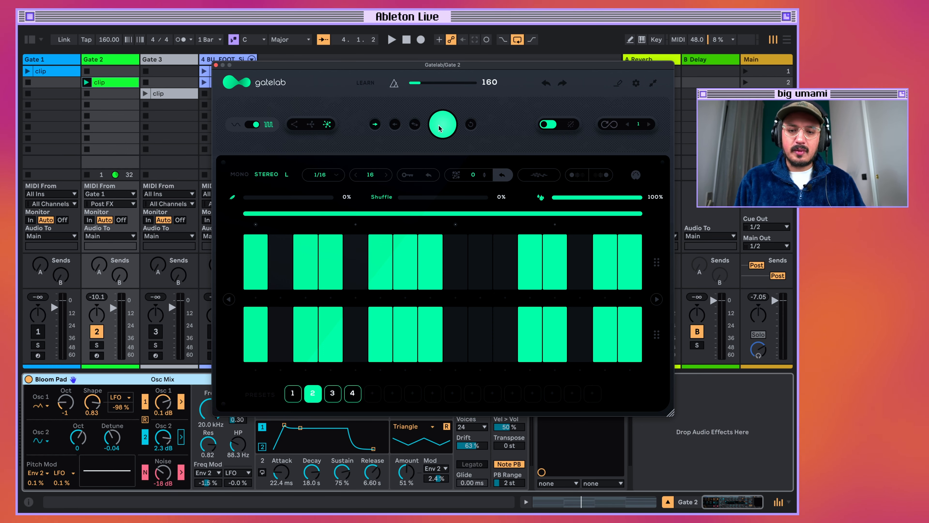
left_click(548, 125)
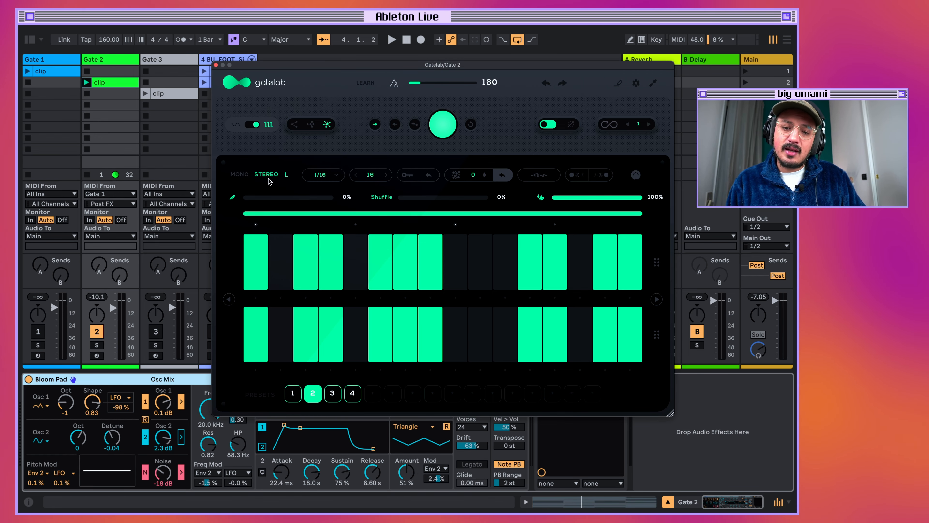
Edit steps 3, 5 and 7 in the linked lanes, clear the whole pattern, and toggle step 1 on and off.
left_click(305, 262)
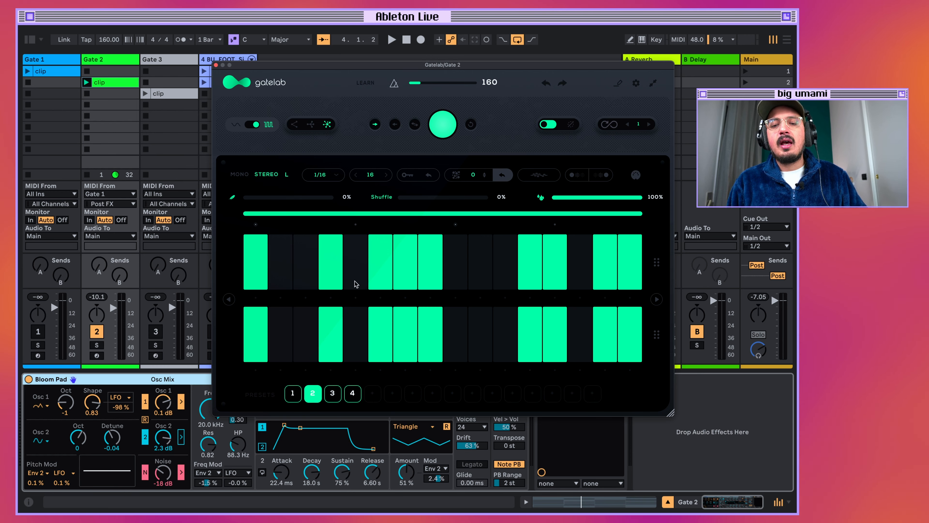
left_click(355, 283)
left_click(400, 266)
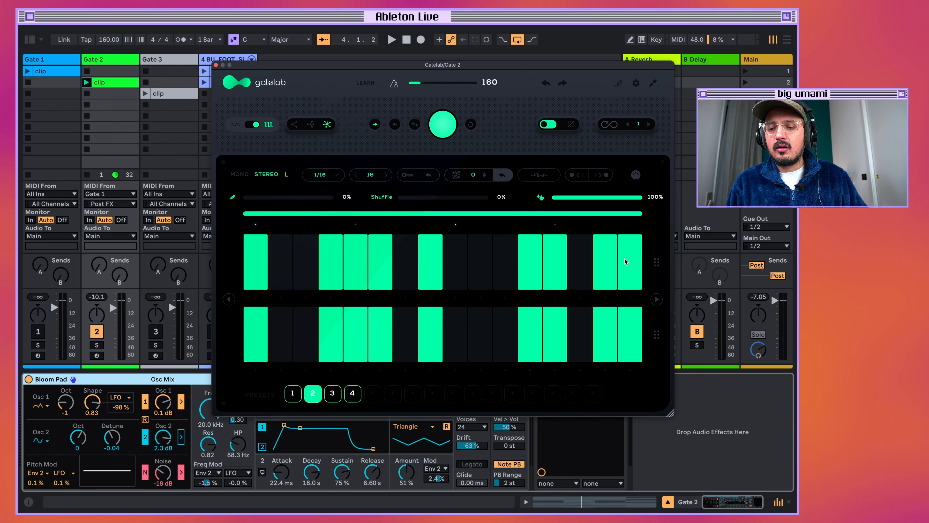
mouse_move(629, 264)
left_mouse_down()
mouse_move(334, 271)
mouse_move(258, 261)
left_mouse_up()
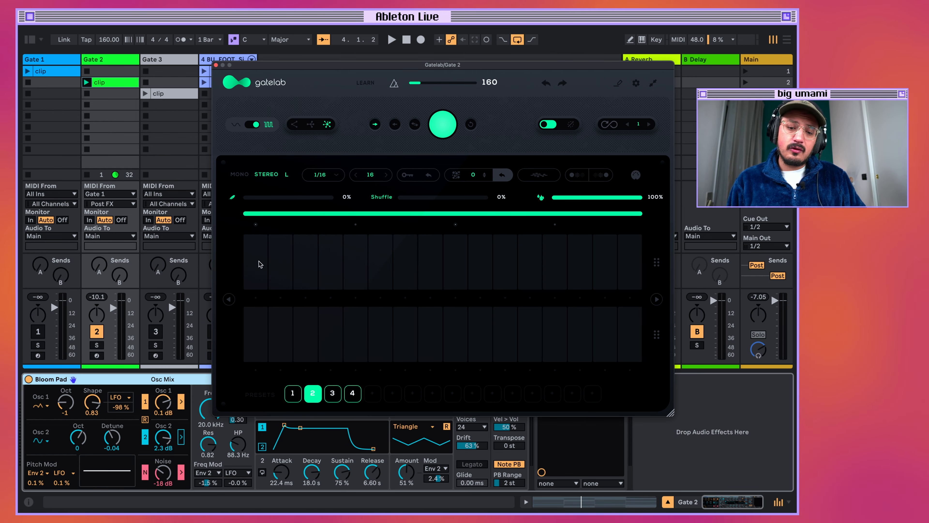
left_click(258, 261)
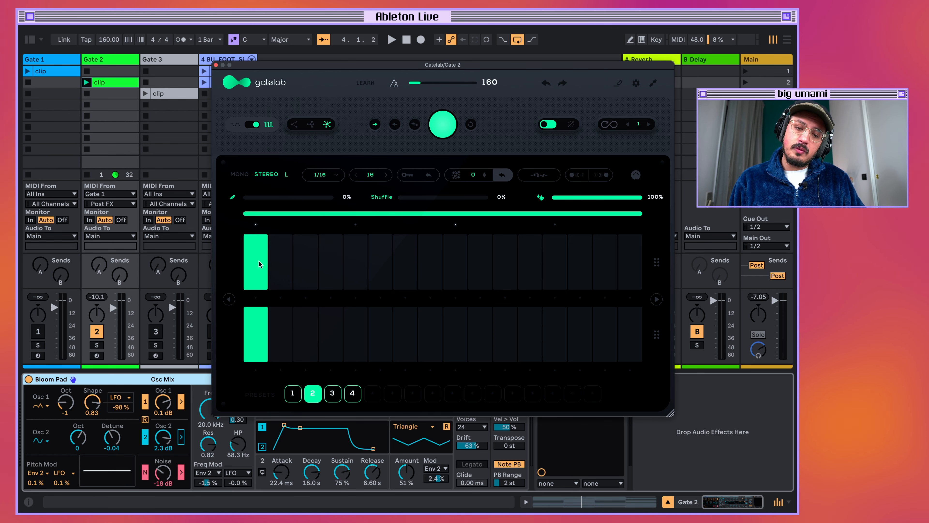
left_click(258, 261)
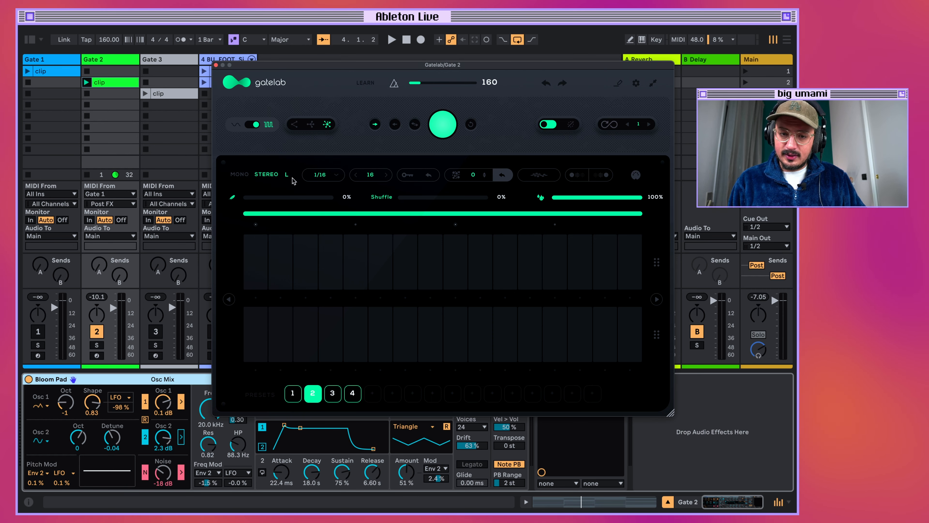
Unlink the stereo lanes and enable steps 1, 5, 8, 12, 15 in the upper lane and 3, 6, 9, 13, 16 in the lower.
left_click(260, 257)
left_click(305, 322)
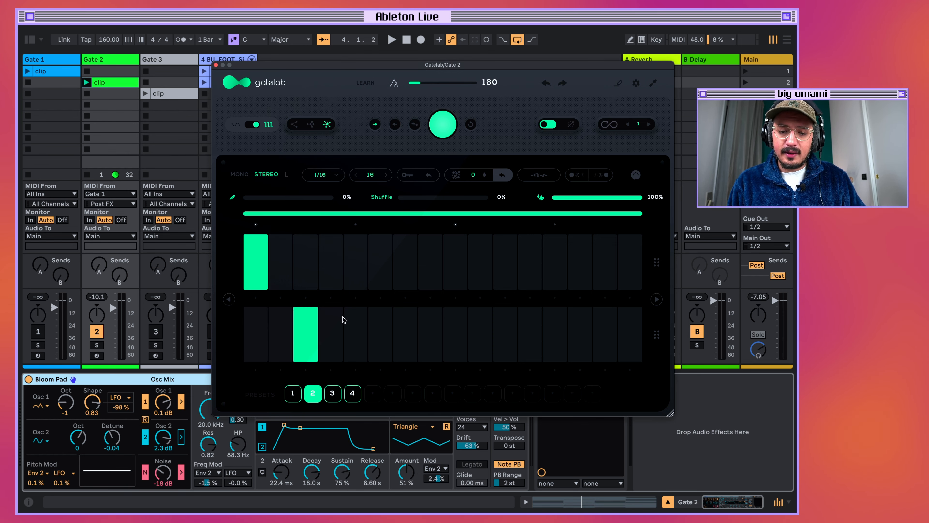
left_click(365, 265)
left_click(379, 347)
left_click(424, 271)
left_click(453, 333)
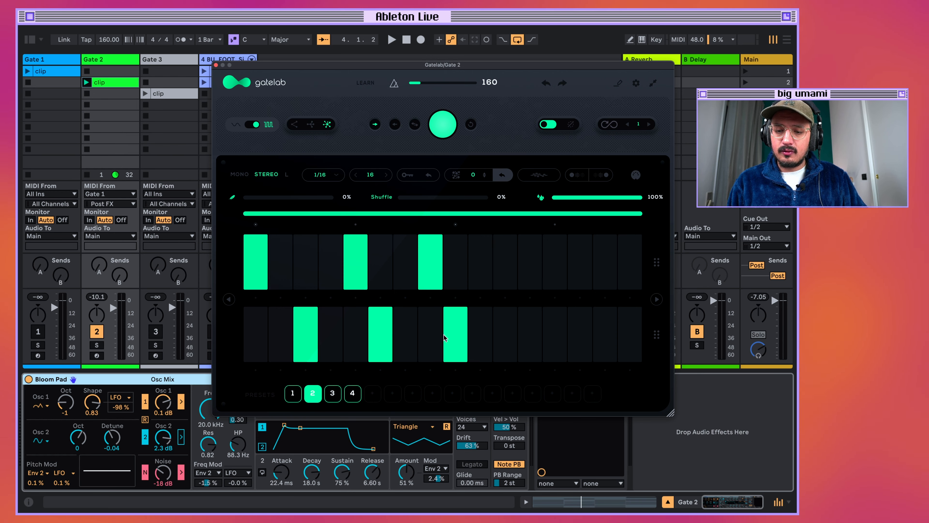
left_click(530, 271)
left_click(625, 336)
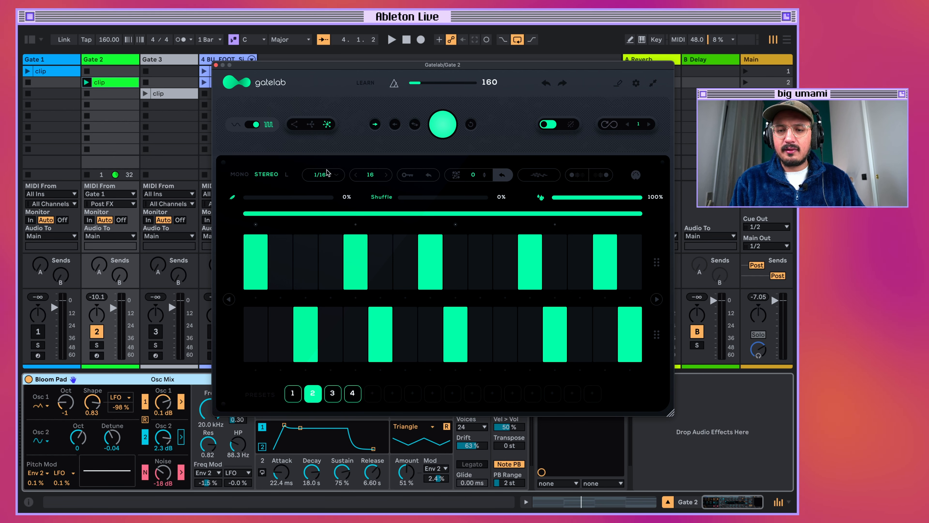
Audition the alternating pattern in stereo and in mono, and return the sequencer to stereo.
key("space")
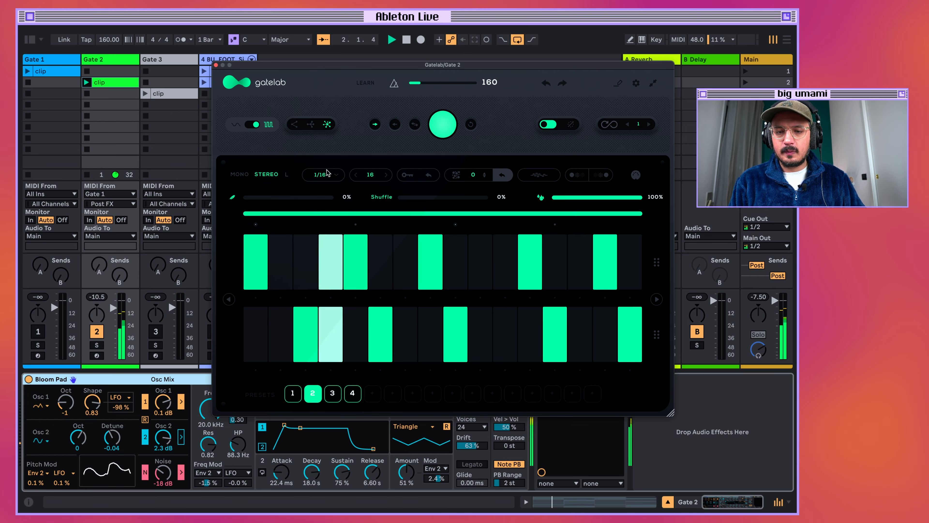
key("space")
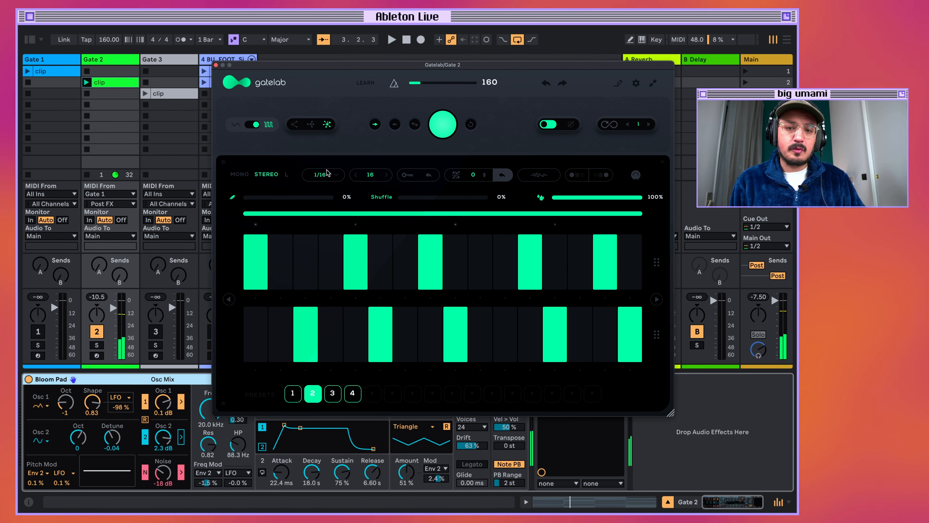
left_click(241, 175)
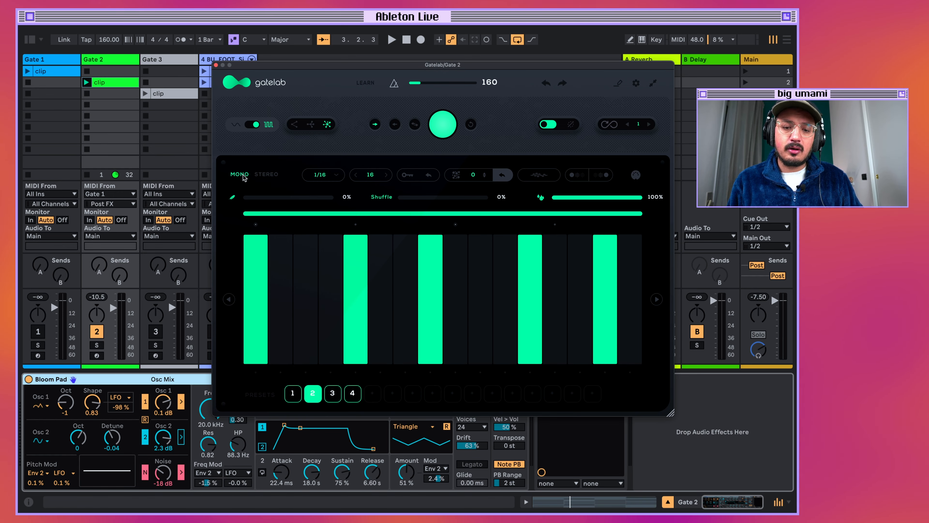
key("space")
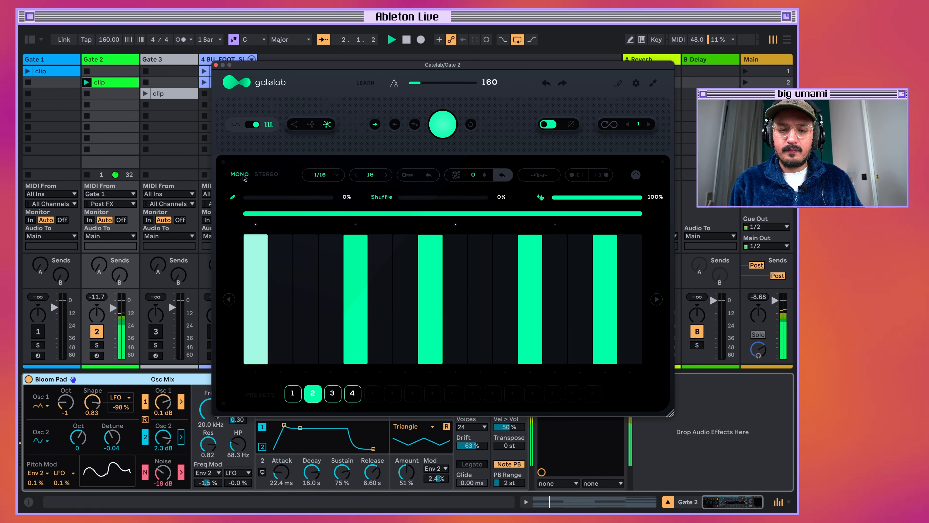
key("space")
left_click(266, 174)
Try the 1/1 step rate and set the sequencer's rate to 1/32.
left_click(336, 174)
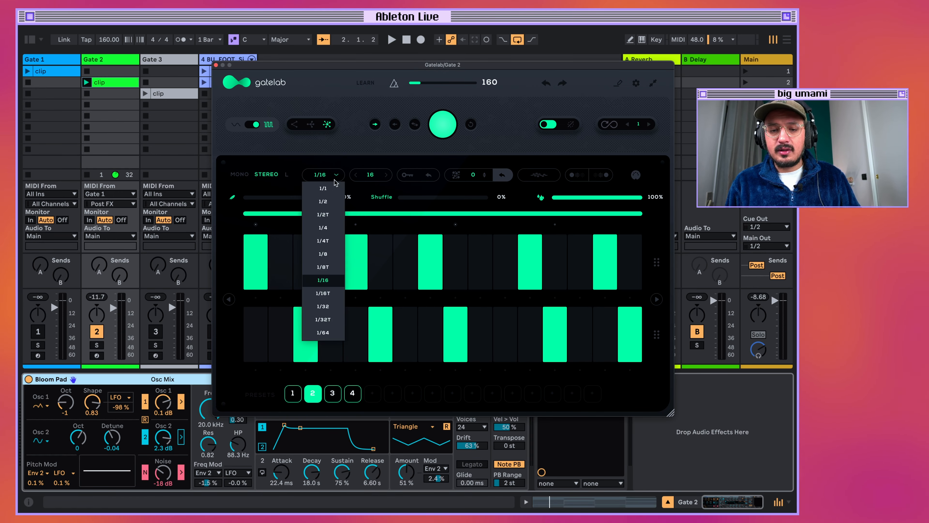
left_click(332, 187)
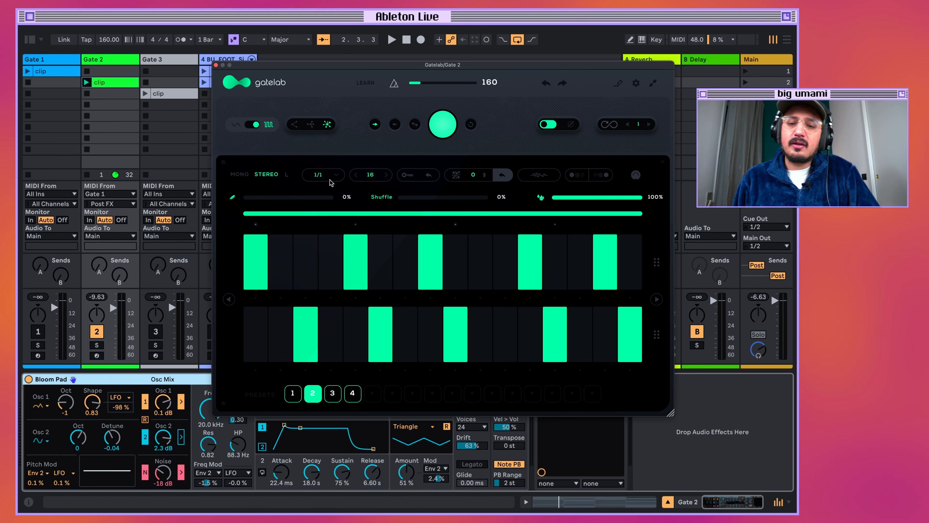
left_click(330, 176)
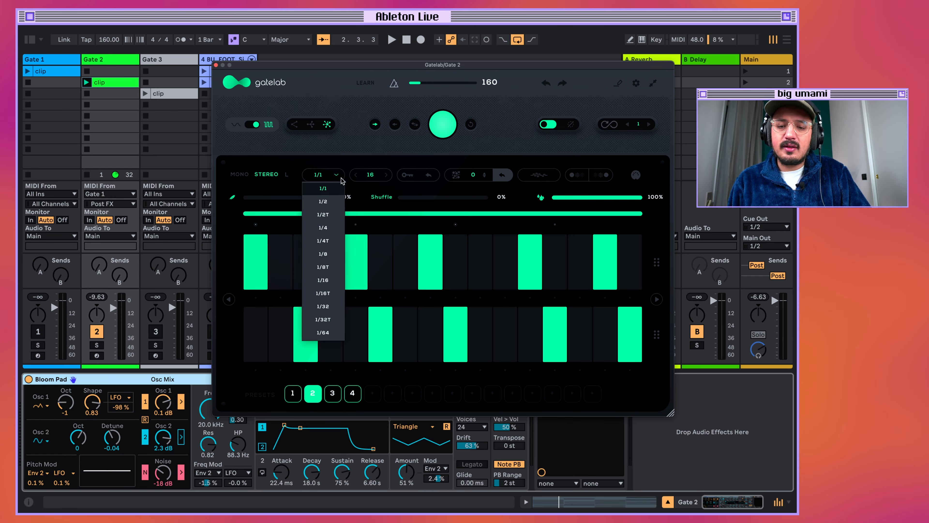
left_click(344, 307)
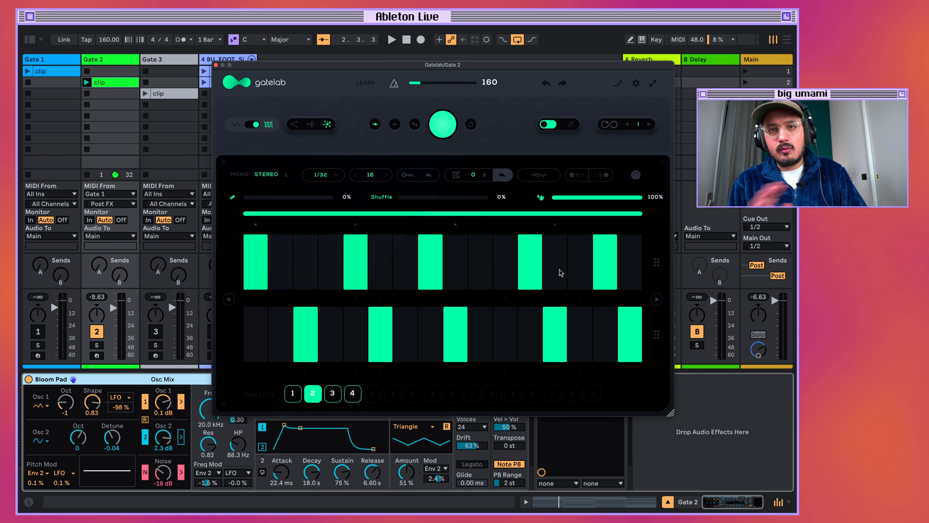
Audition the alternating stereo pattern at the 1/32 rate.
key("space")
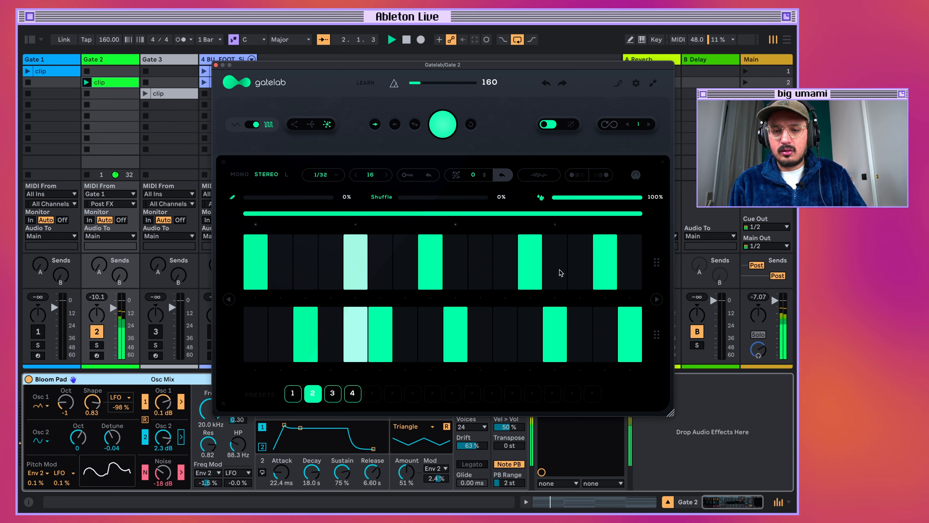
key("space")
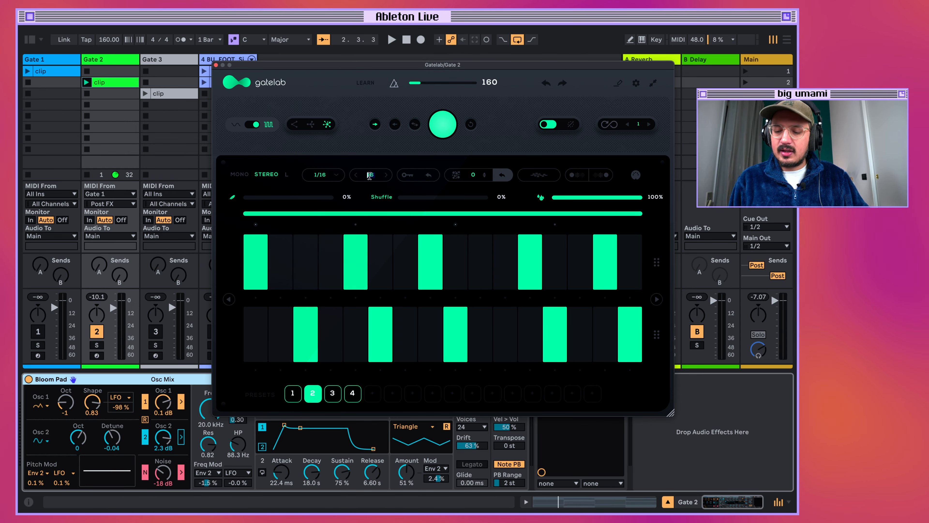
Set the sequencer to a 1/16 rate and 32 steps, and extend the loop range across the full pattern.
type("1")
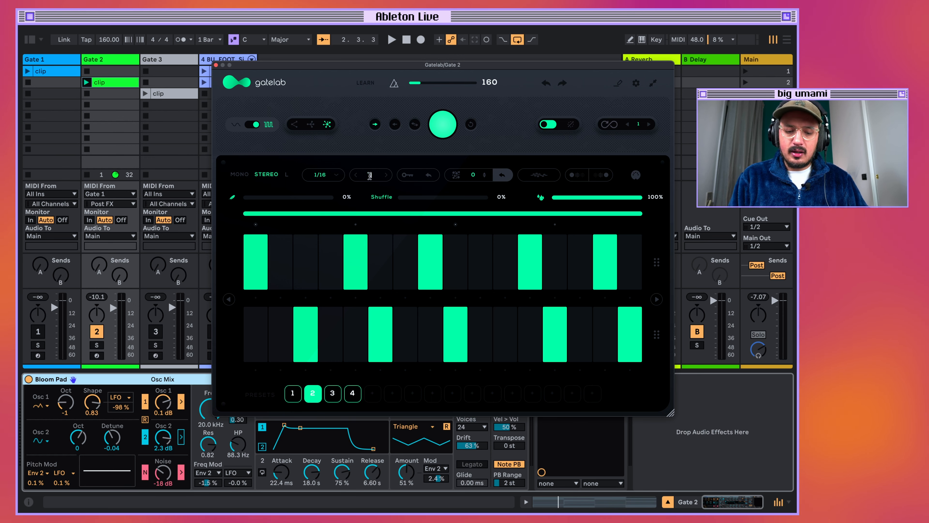
type("2")
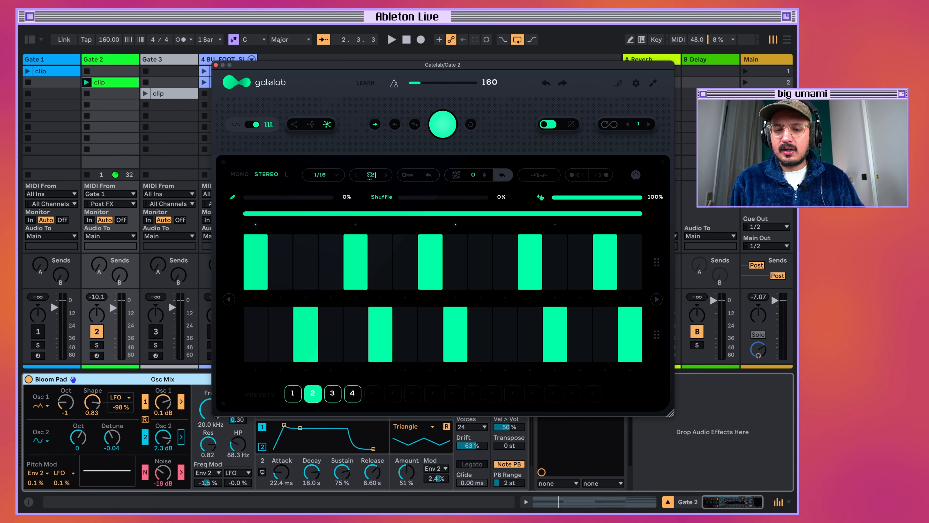
key("Return")
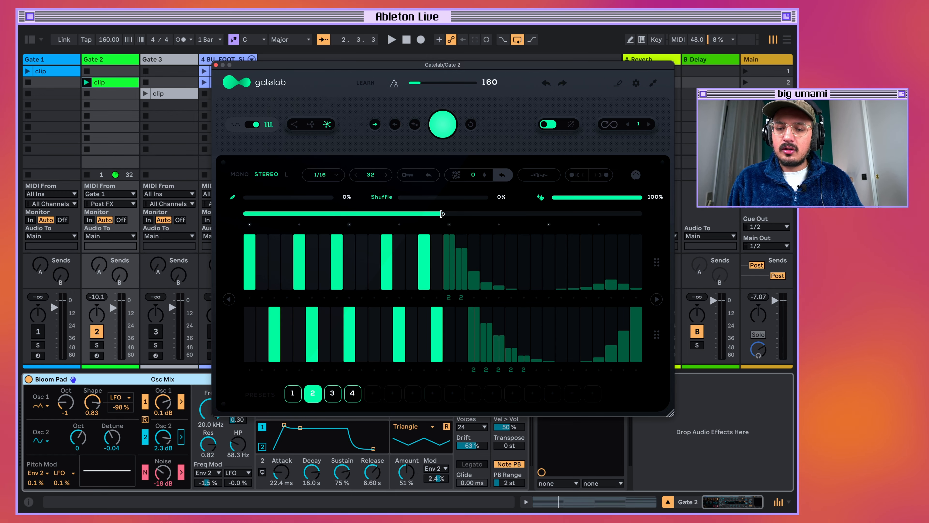
left_click_drag(443, 214, 689, 212)
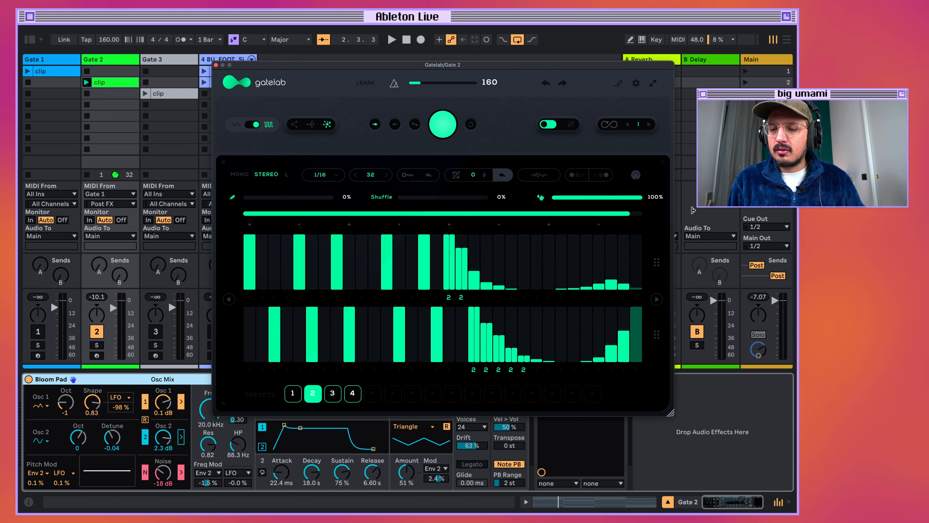
left_click_drag(628, 216, 664, 219)
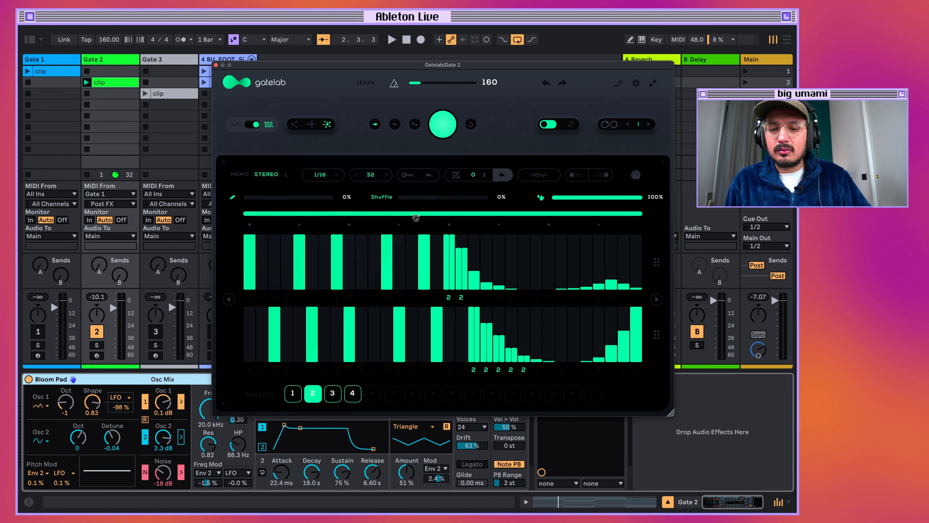
Set the sequencer's step count to 16.
left_click(377, 174)
key("BackSpace")
key("BackSpace")
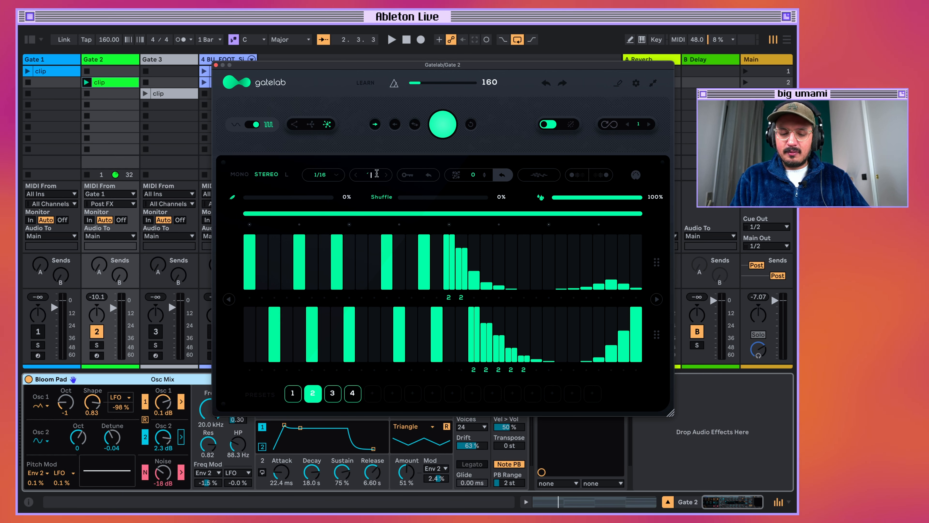
type("16")
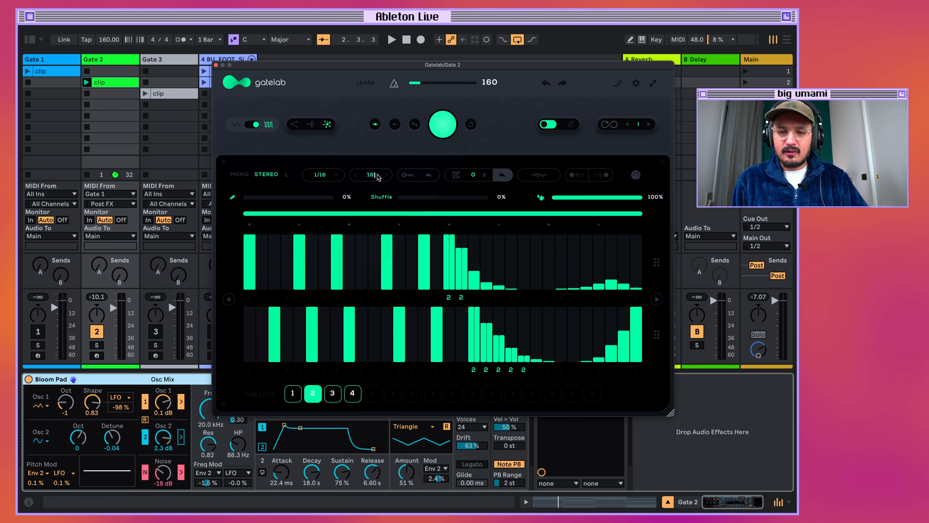
key("Return")
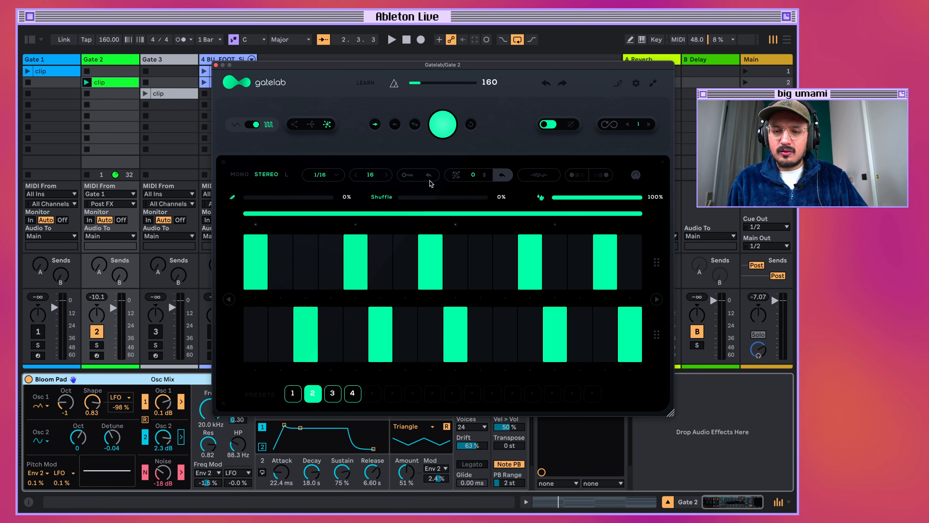
Lock steps 7, 8, 10, 13 and 16 in the upper lane and try toggling step 11.
left_click(403, 264)
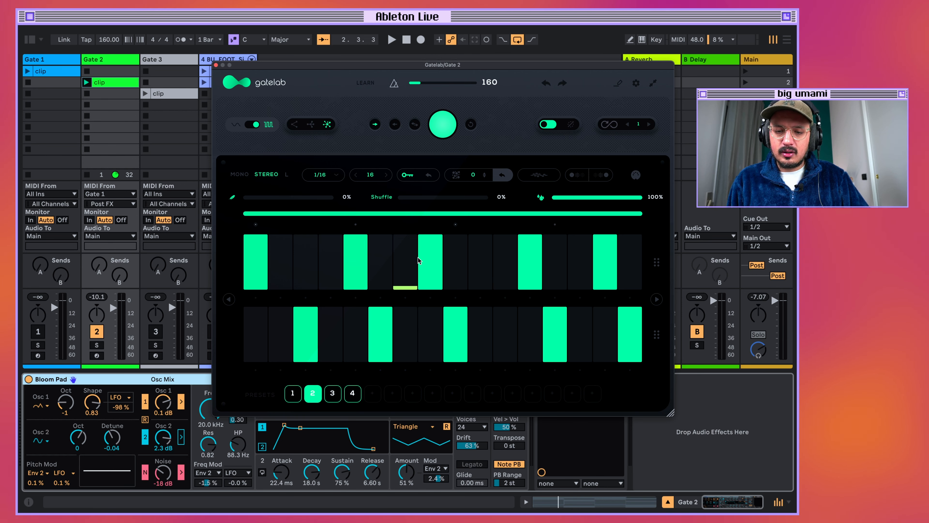
left_click(429, 261)
left_click(555, 277)
left_click(629, 285)
left_click(477, 280)
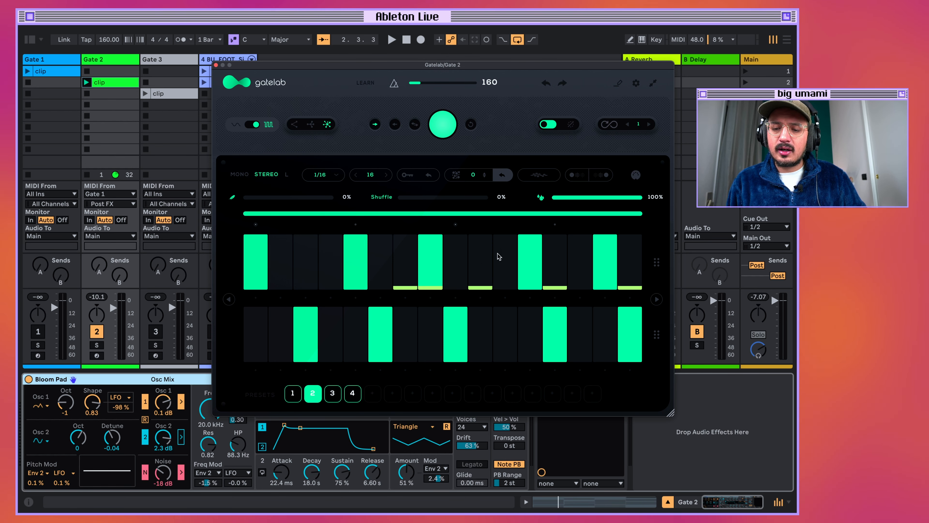
left_click(509, 271)
left_click(503, 271)
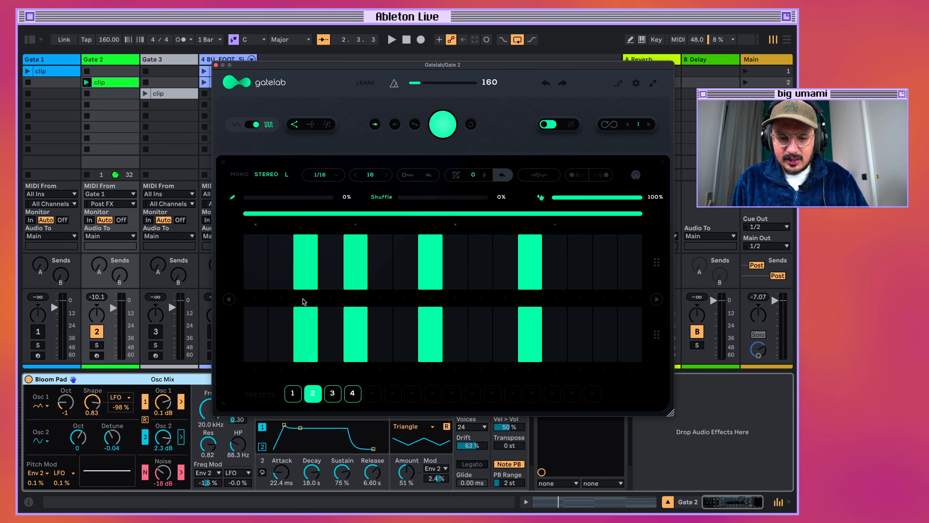
Cycle step 3's subdivision through H, 2 and 3 in both the upper and lower lanes.
left_click(305, 301)
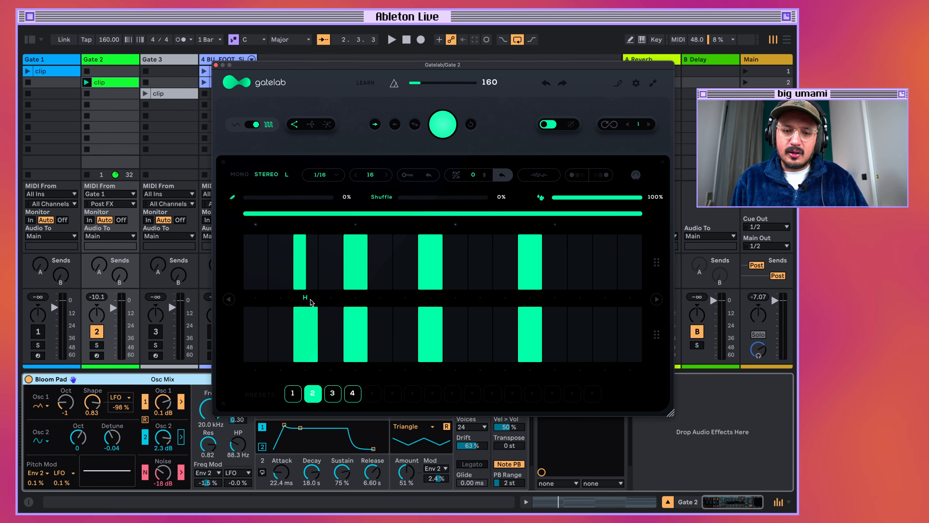
left_click(305, 298)
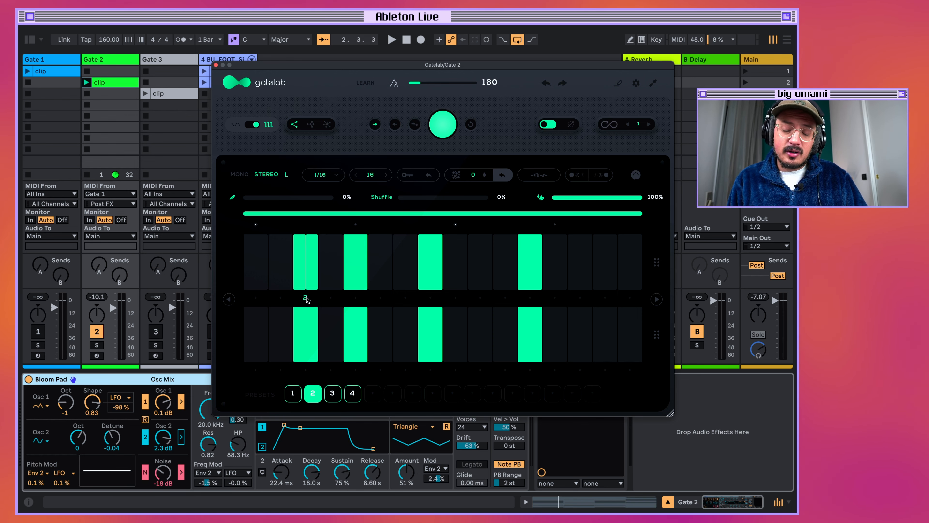
left_click(306, 299)
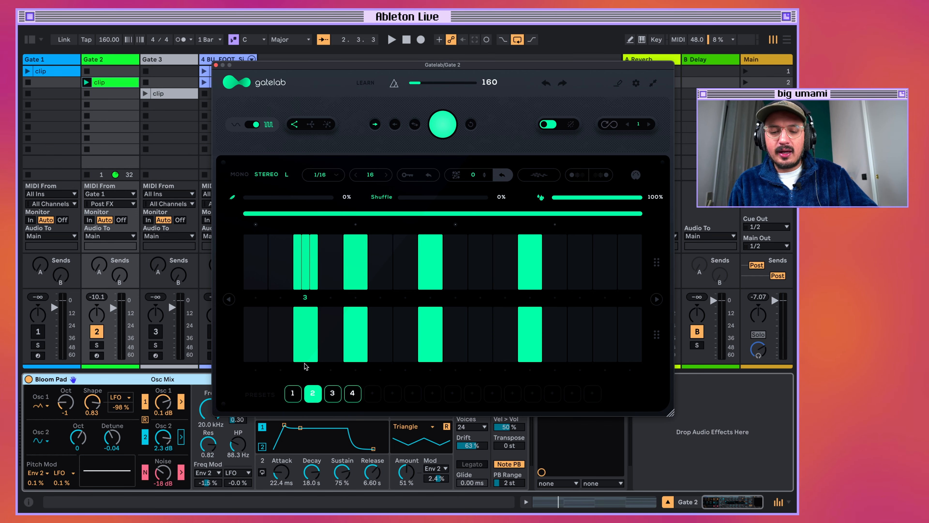
left_click(306, 373)
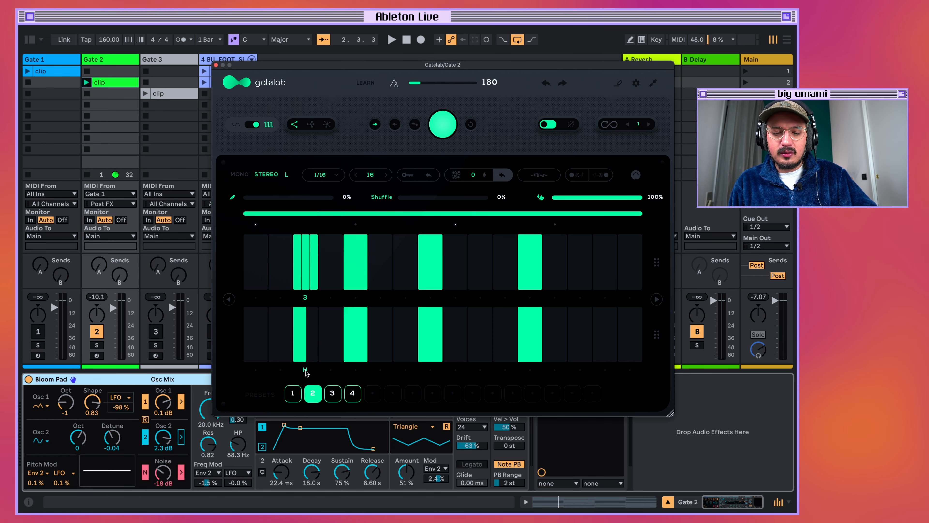
left_click(305, 370)
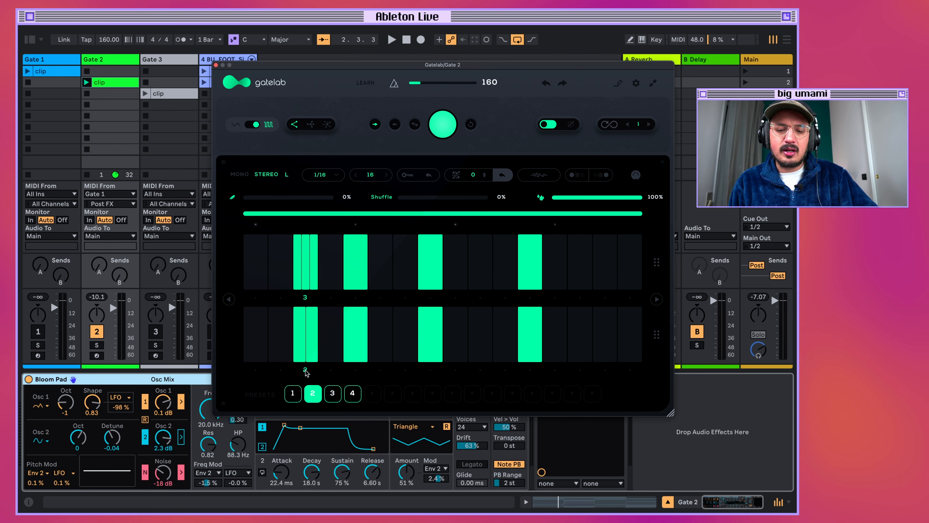
left_click(303, 298)
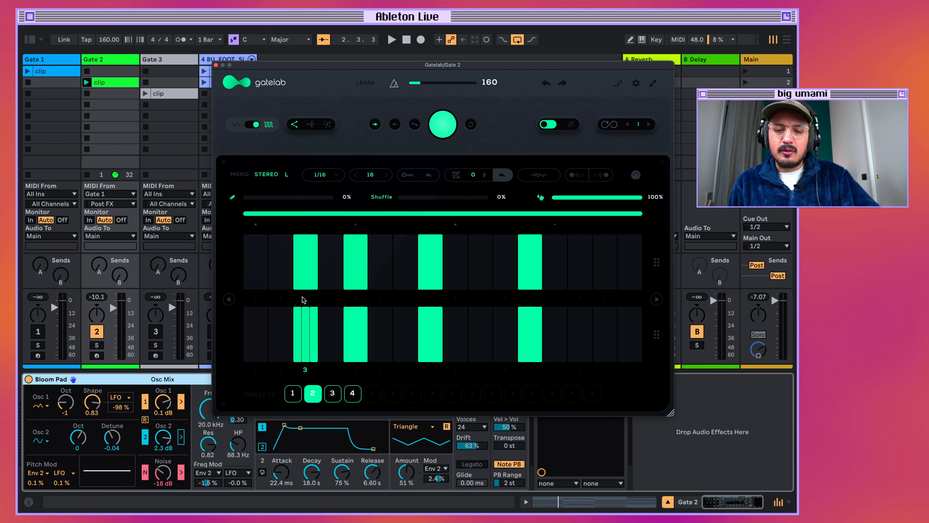
Set steps 3 and 5 to the H subdivision in both lanes and play the pattern.
left_click(303, 299)
left_click(308, 300)
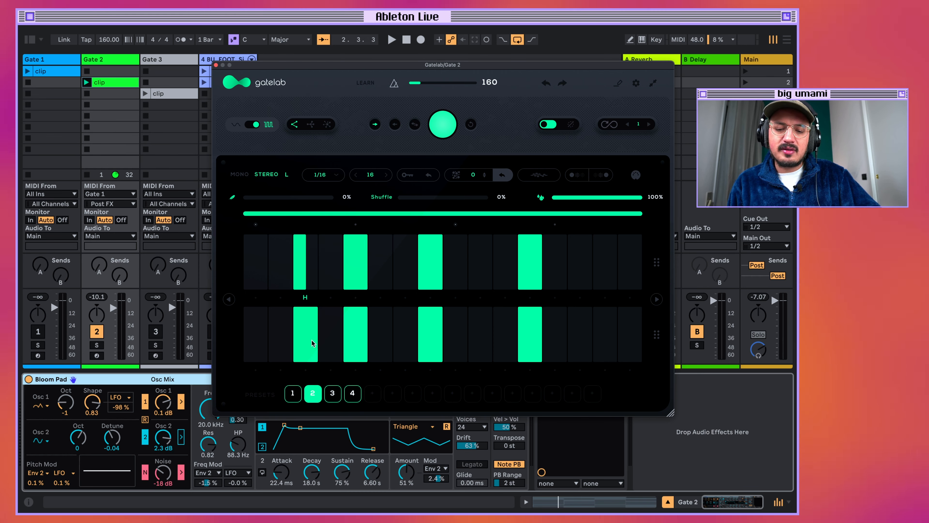
left_click(308, 369)
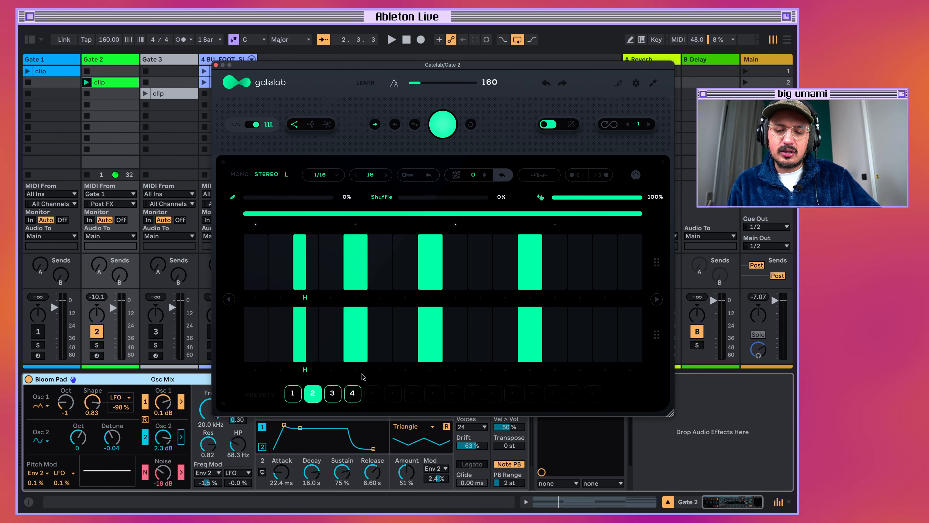
left_click(355, 369)
left_click(354, 297)
key("space")
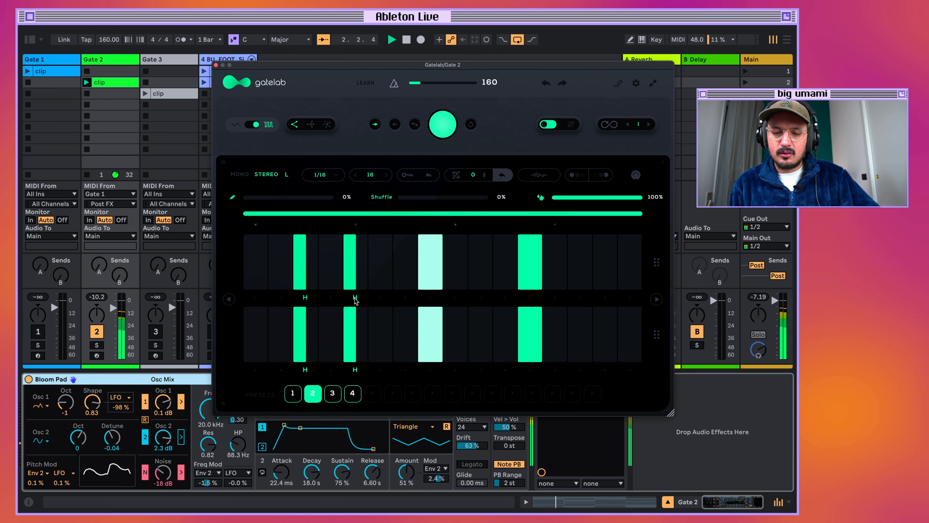
Set steps 3 and 5 to a subdivision of 2 in both lanes and audition the pattern.
left_click(355, 297)
left_click(305, 298)
left_click(305, 370)
left_click(355, 369)
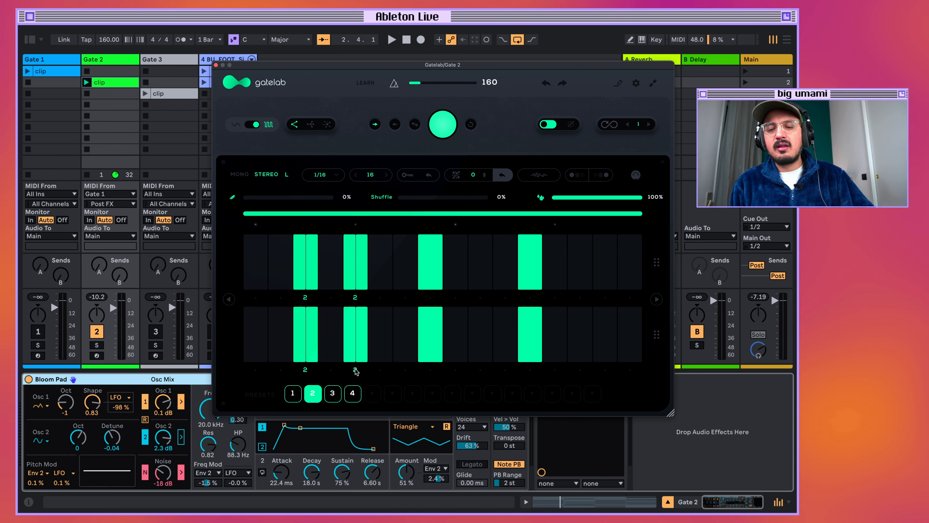
key("space")
key("space")
Audition steps 3 and 5 with a subdivision of 3 in both lanes, and reset all step subdivisions.
left_click(355, 370)
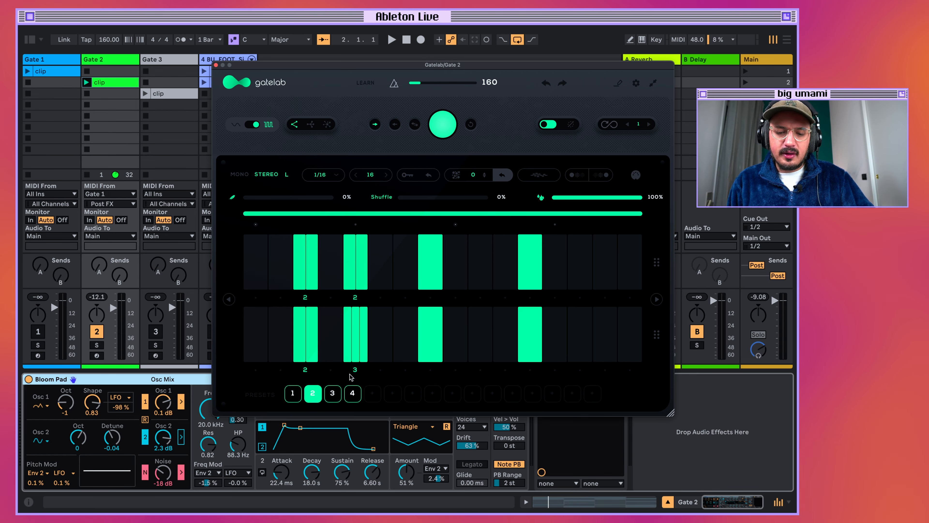
left_click(305, 370)
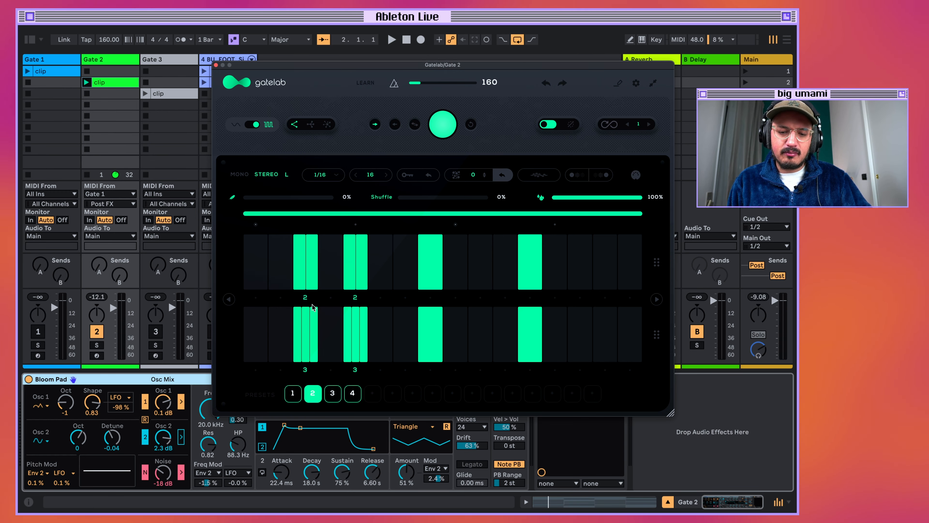
left_click(356, 297)
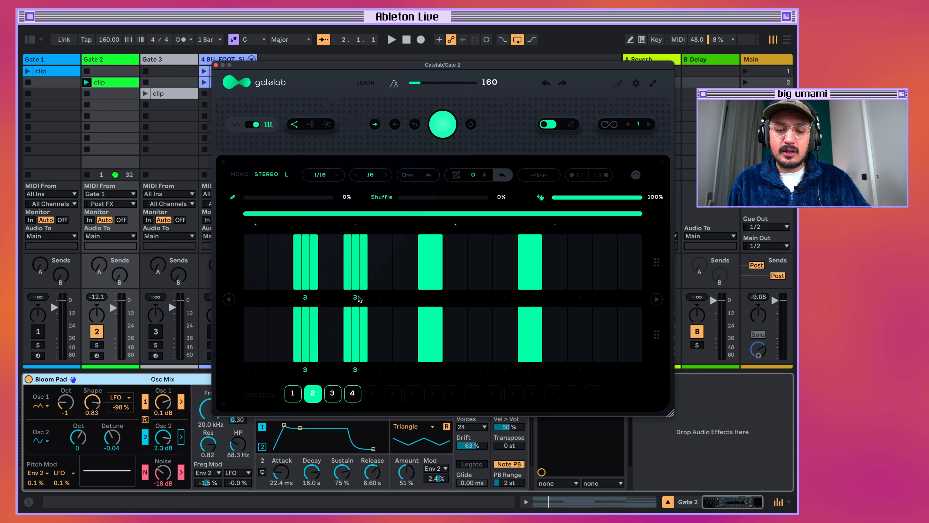
key("space")
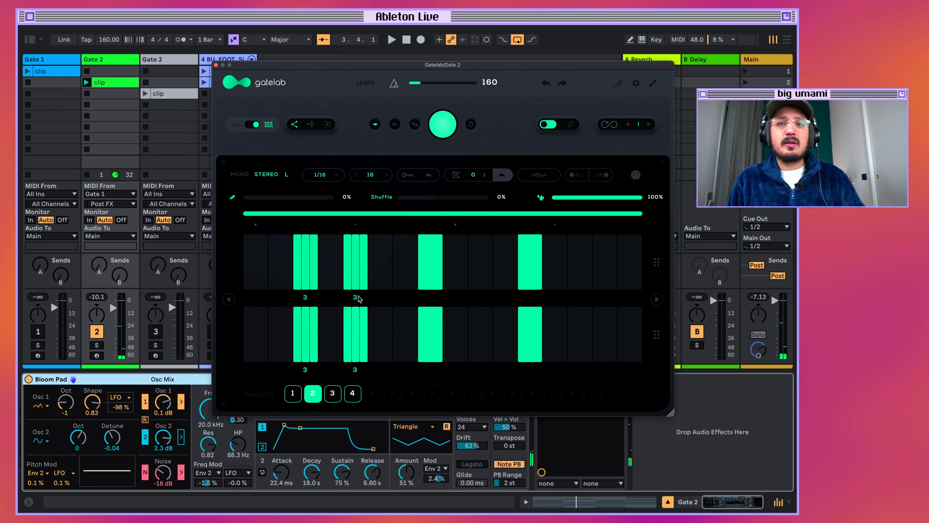
key("space")
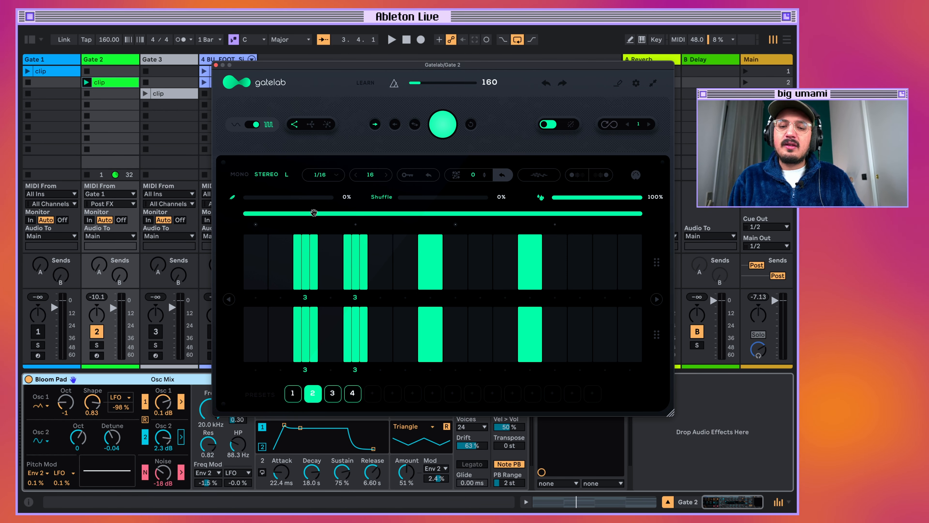
left_click(502, 175)
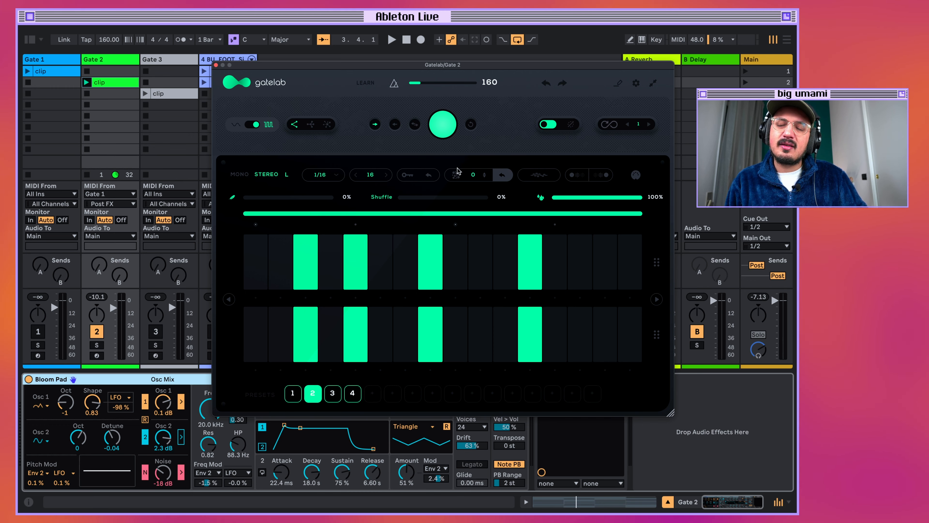
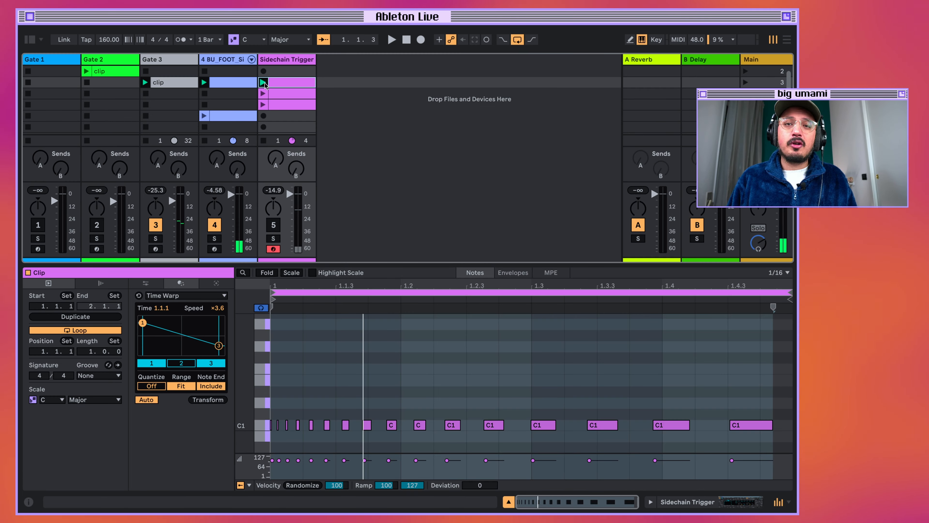
Stop playback and group the Gate on the Gate 3 track into an Audio Effect Rack with an empty dry chain and a wet chain.
key("space")
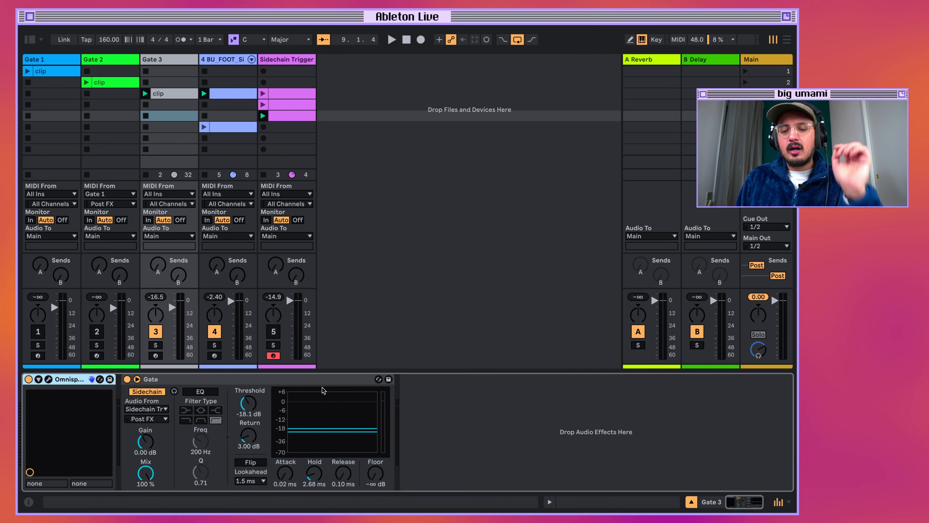
left_click(323, 383)
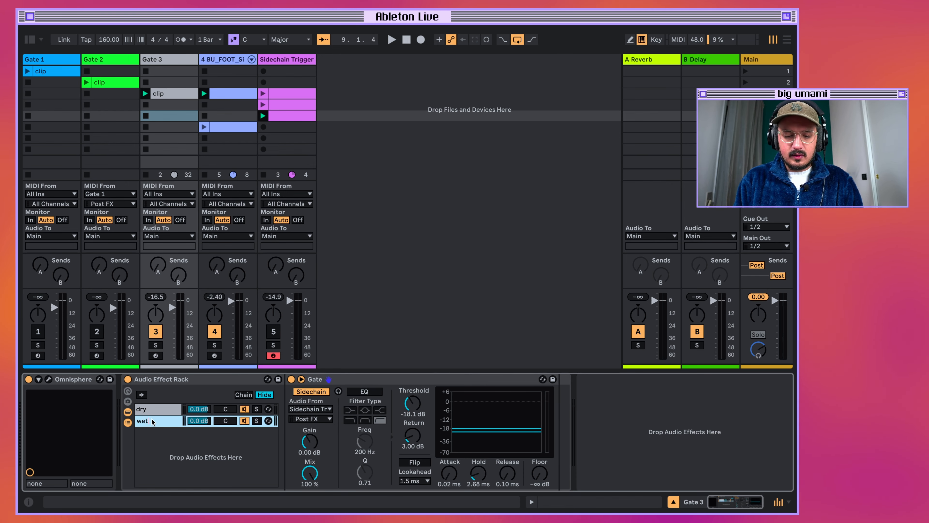
left_click(154, 409)
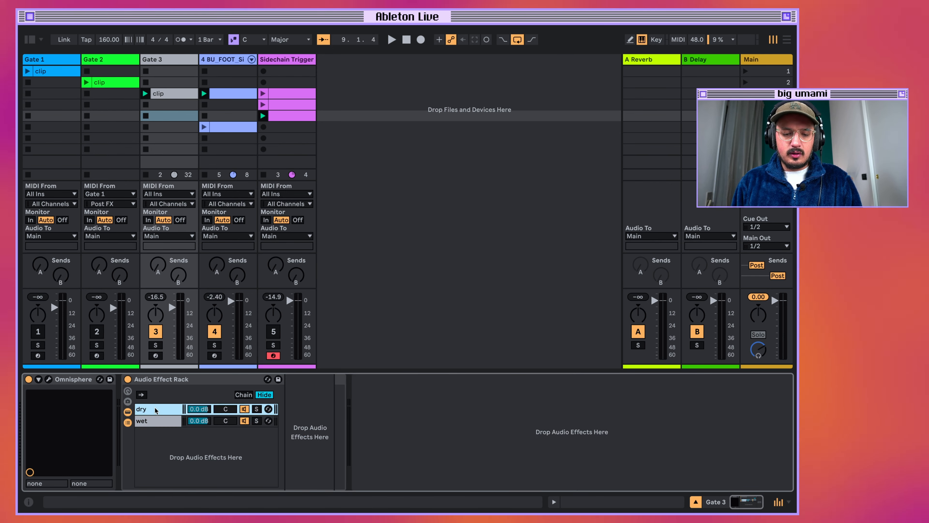
left_click(151, 420)
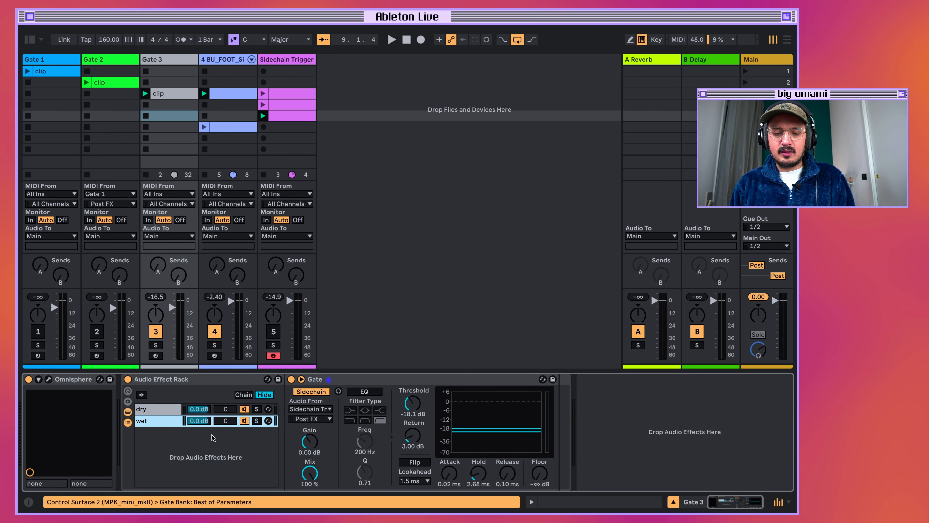
Extend the dry and wet chain zones across the full 0–127 range with opposite fades that crossfade them.
left_click(243, 395)
left_click(153, 409)
left_click_drag(283, 411, 599, 419)
left_click_drag(283, 422, 596, 404)
Map the rack's chain selector to Macro 1 and reduce the rack to four macros.
left_click(128, 390)
left_click(577, 379)
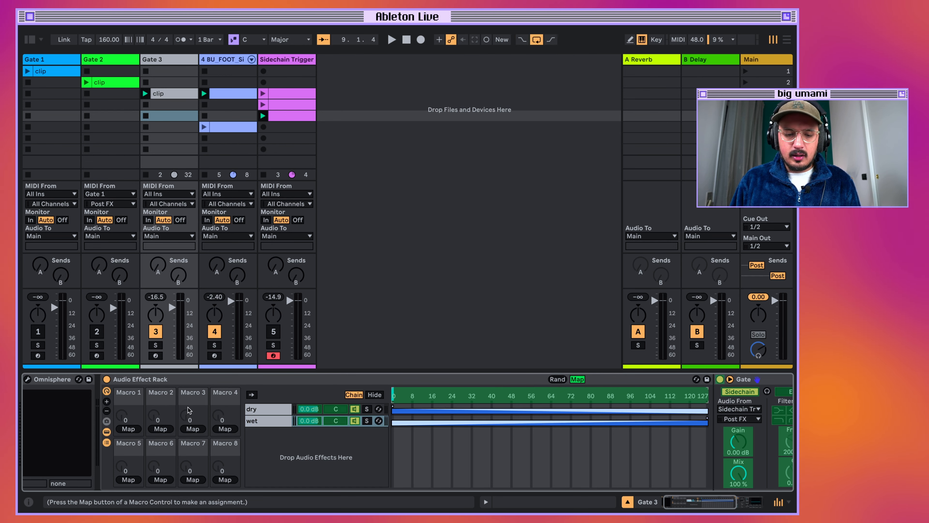
left_click(129, 428)
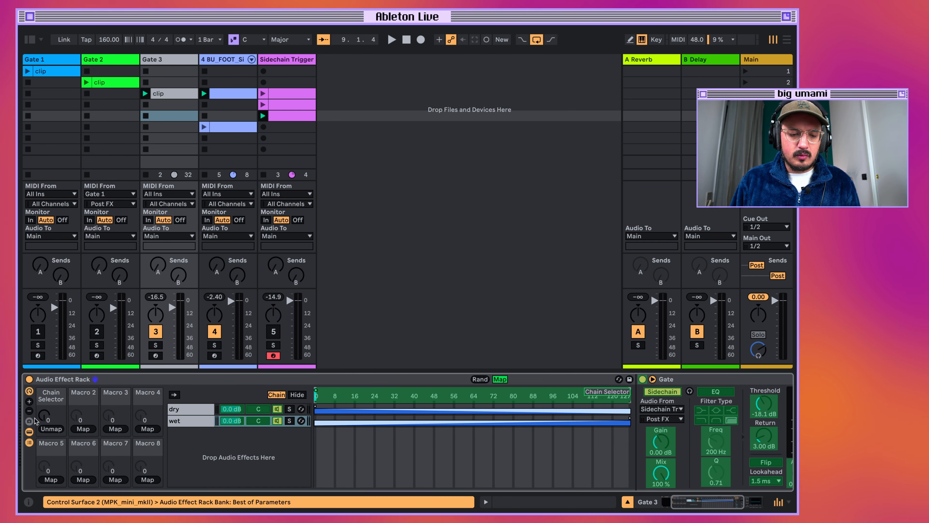
left_click(29, 411)
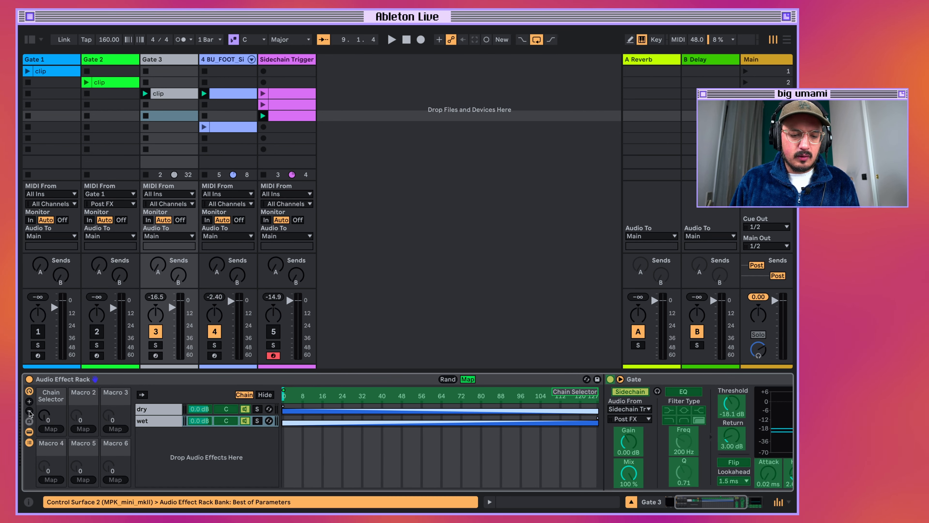
left_click(30, 411)
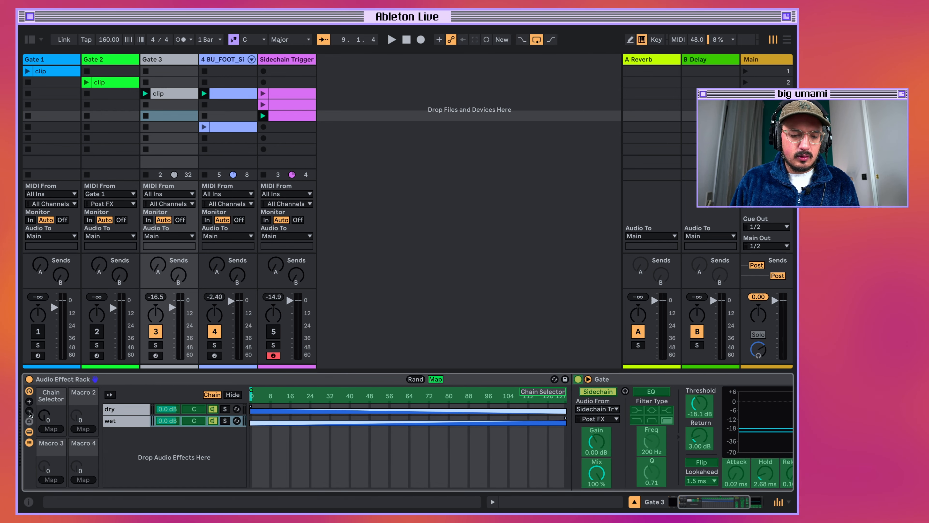
Rename the chain selector macro to "dry wet".
left_click(31, 391)
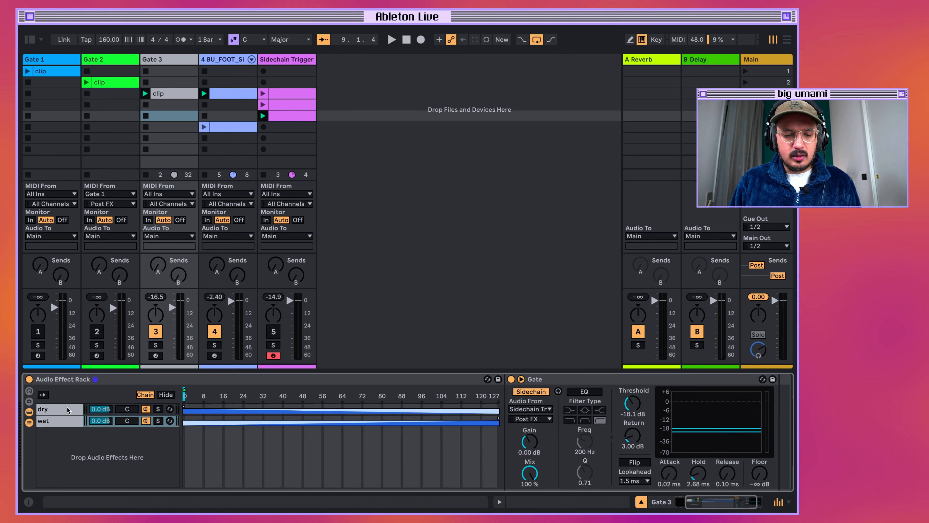
left_click(30, 391)
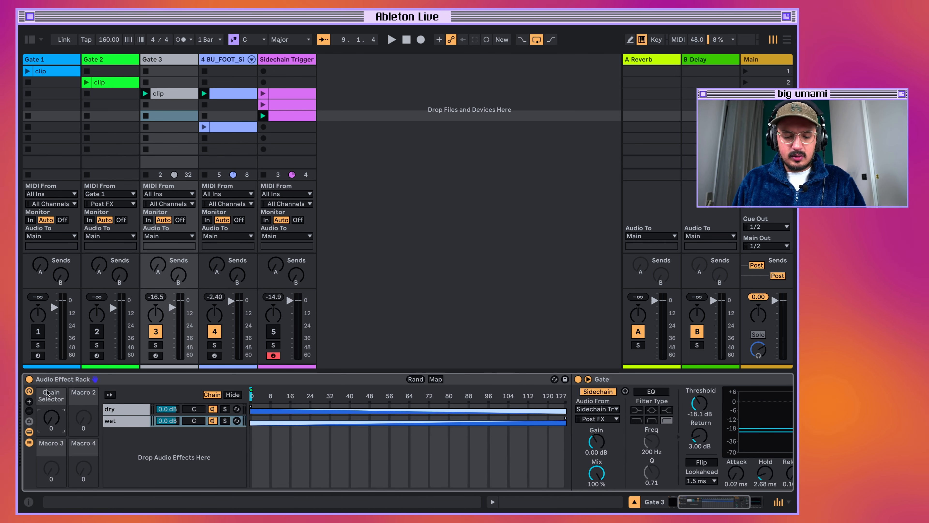
left_click(48, 392)
key("super+r")
key("BackSpace")
type("ry wet")
key("Return")
Play the loop while raising the dry wet macro to 127, and stop playback.
key("space")
left_click_drag(52, 417, 51, 366)
type("d")
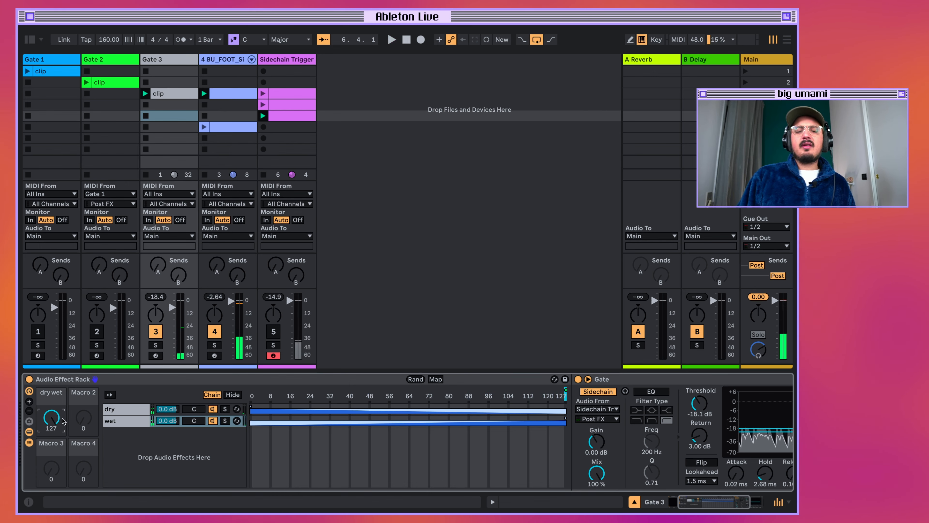
key("space")
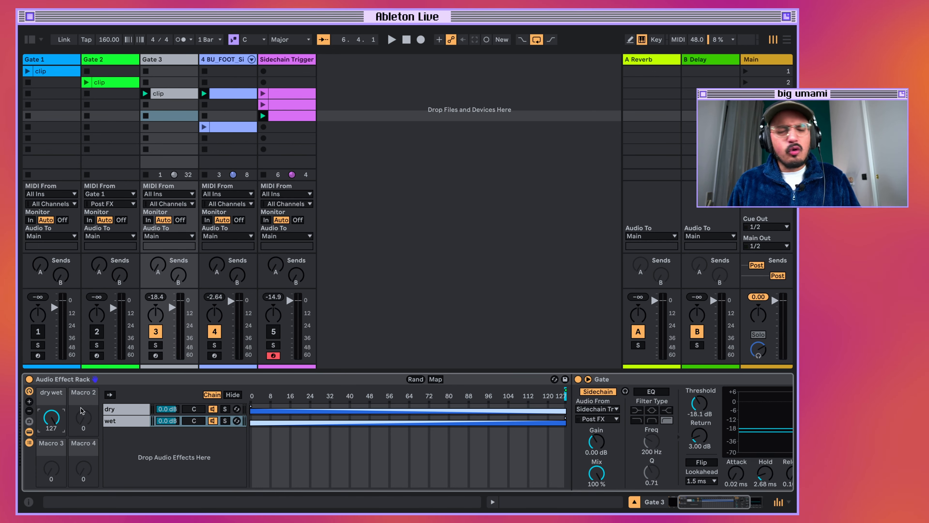
scroll(179, 461, "right", 4)
scroll(187, 430, "left", 6)
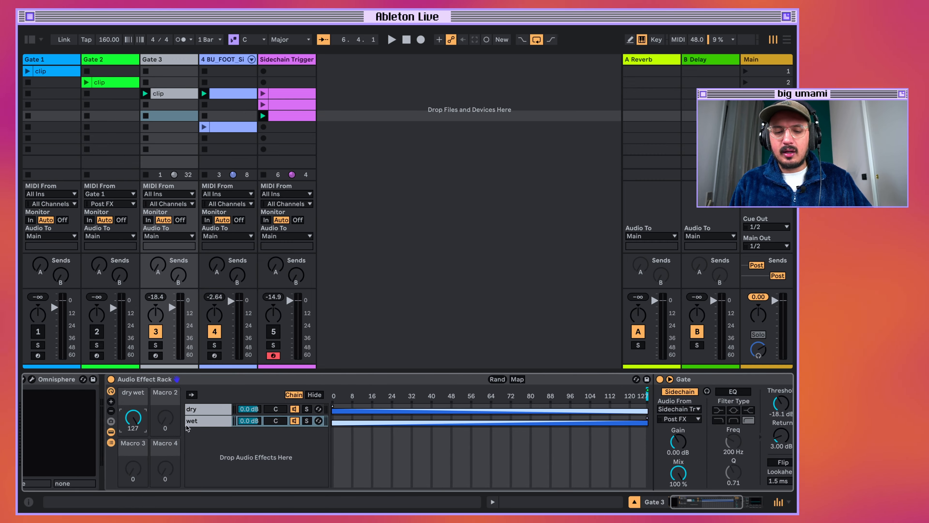
scroll(403, 432, "right", 5)
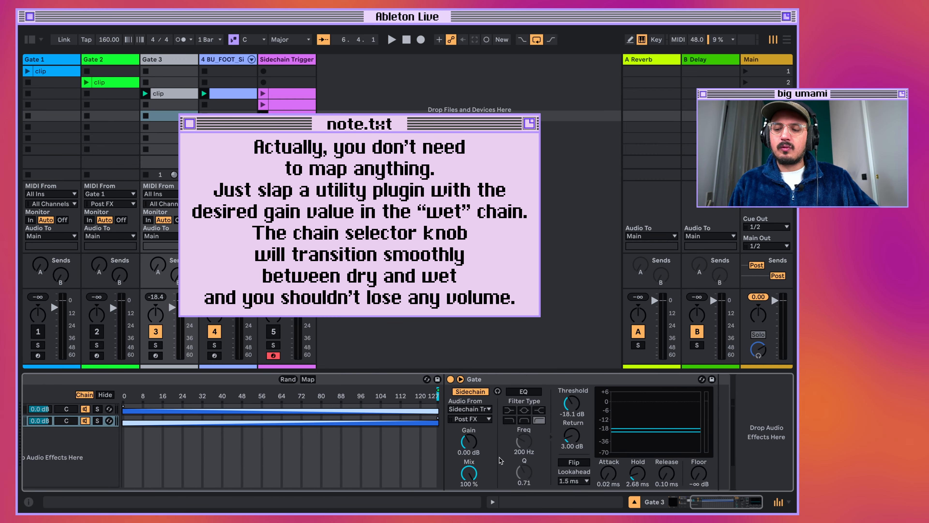
scroll(126, 471, "left", 5)
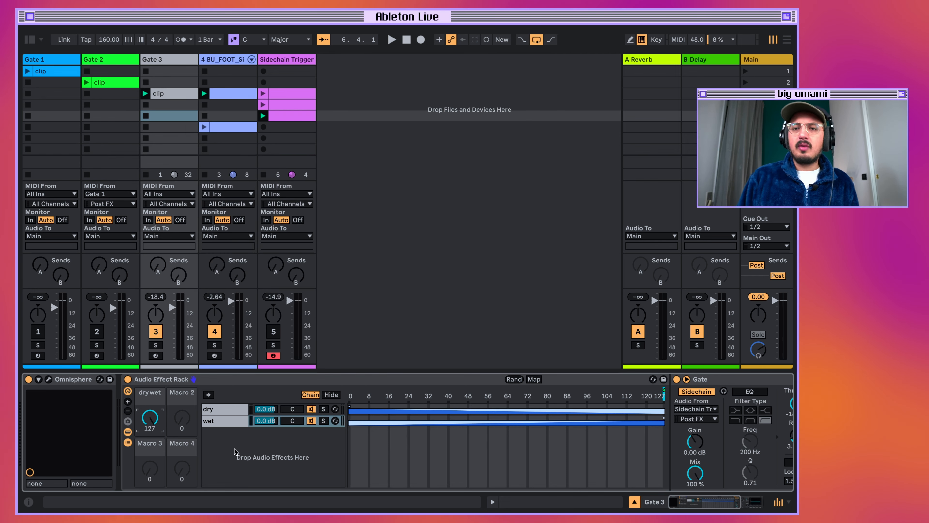
Duplicate the wet chain and pan the two wet chains 50L and 50R.
left_click(227, 420)
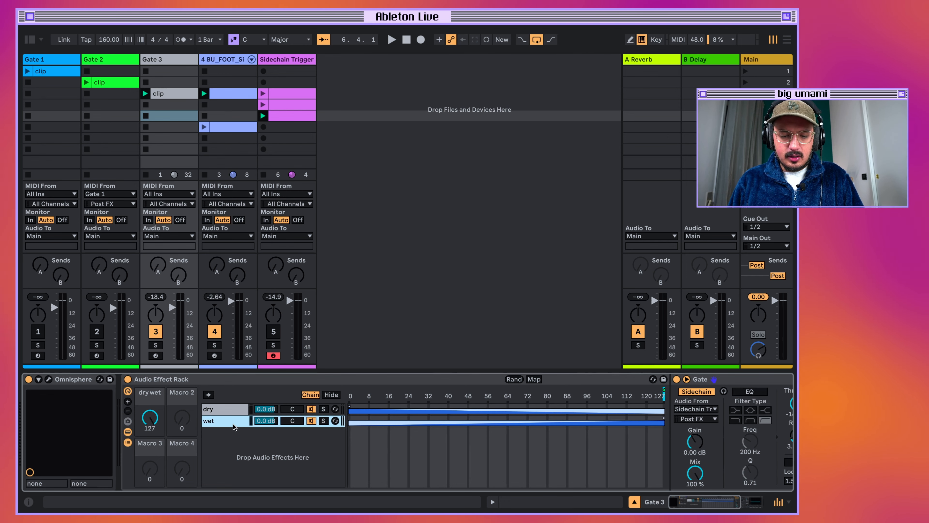
key("ctrl+d")
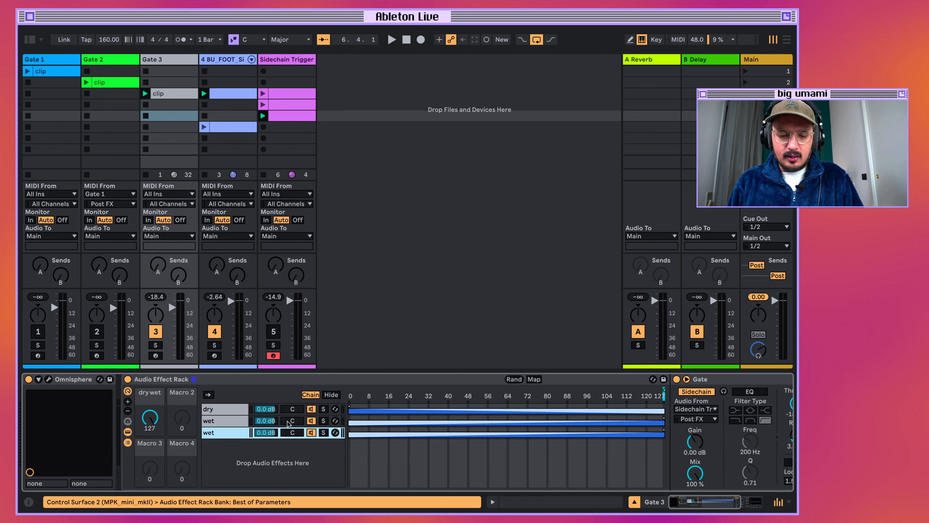
mouse_move(293, 420)
left_mouse_down()
mouse_move(295, 434)
mouse_move(293, 402)
left_mouse_up()
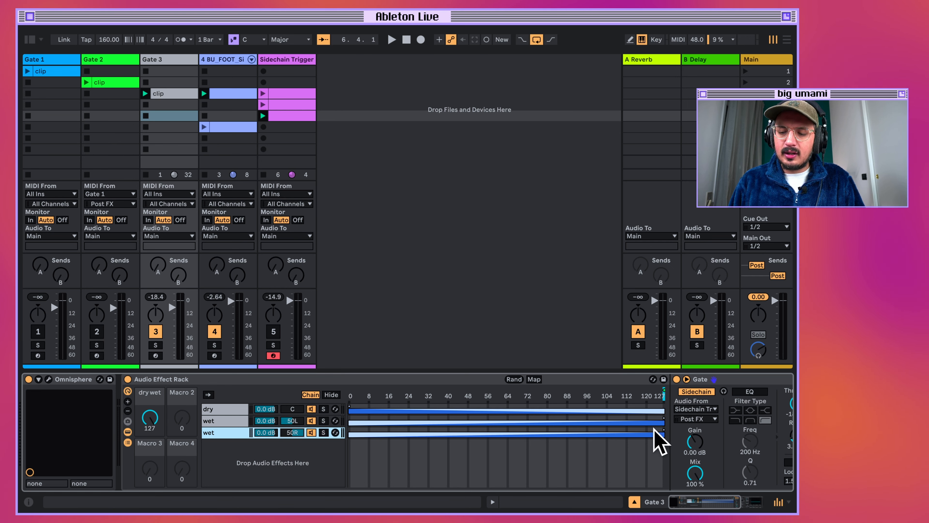
Audition the panned wet chains with the dry wet macro at 127.
left_click_drag(148, 428, 148, 347)
key("space")
key("space")
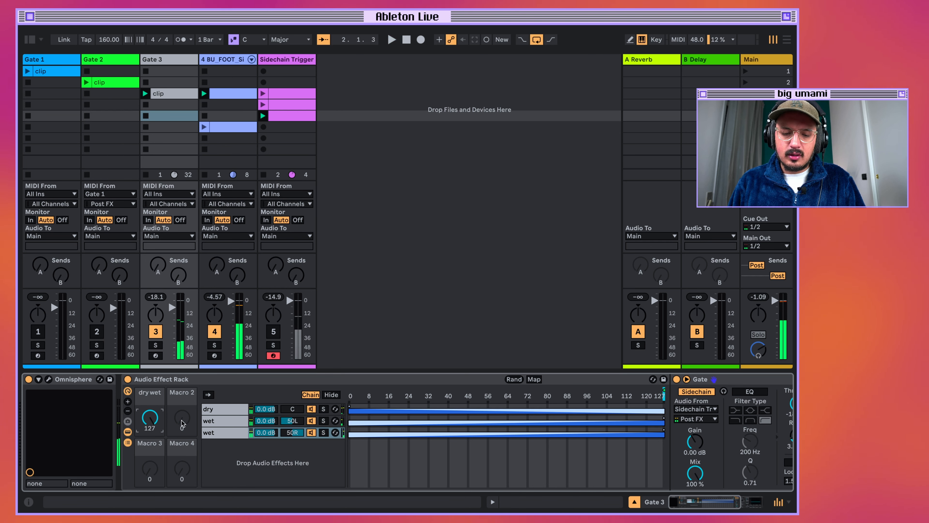
Rename the 50L chain to "wet L" and the 50R chain to "wet R".
scroll(734, 466, "right", 2)
left_click(178, 422)
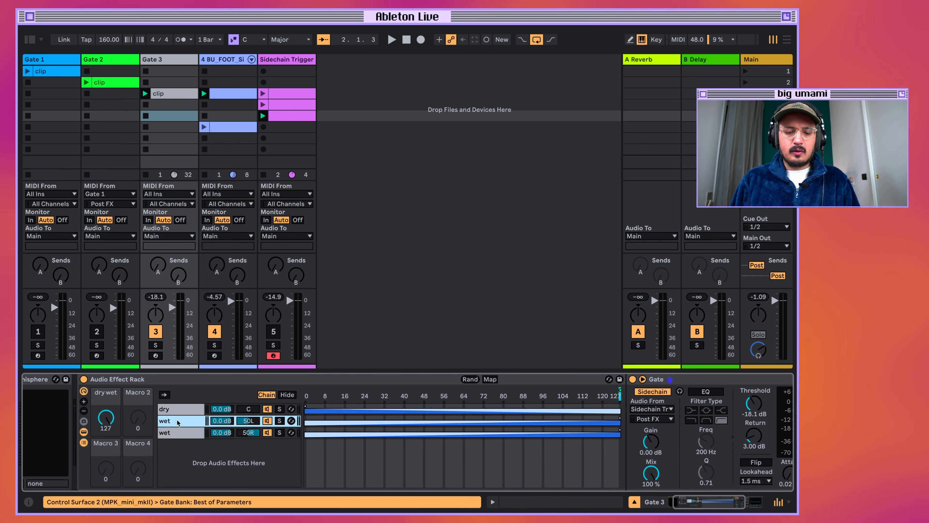
key("super+r")
type("L")
key("Return")
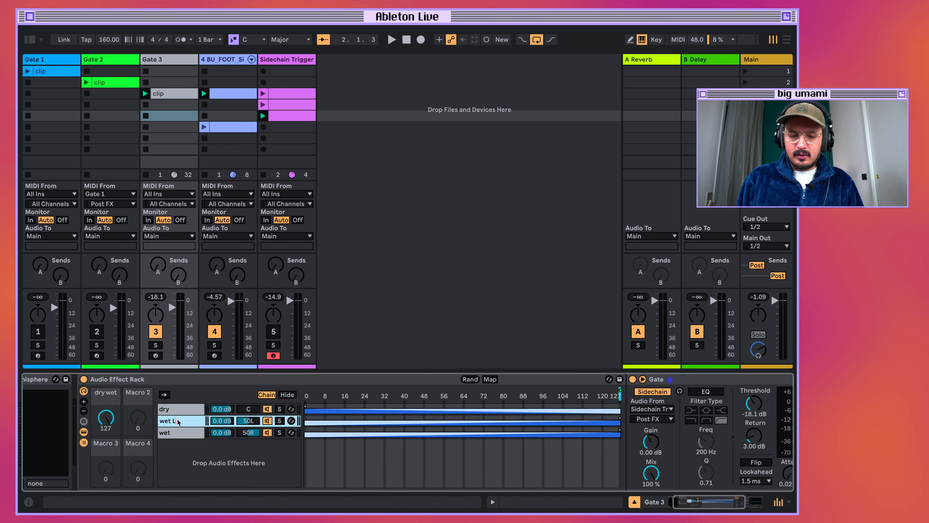
left_click(183, 433)
key("super+r")
type("R")
Set the wet R chain's Gate to 51.2 ms attack, 1.79 ms hold and 123 ms release, adjusting it during playback.
scroll(90, 434, "right", 2)
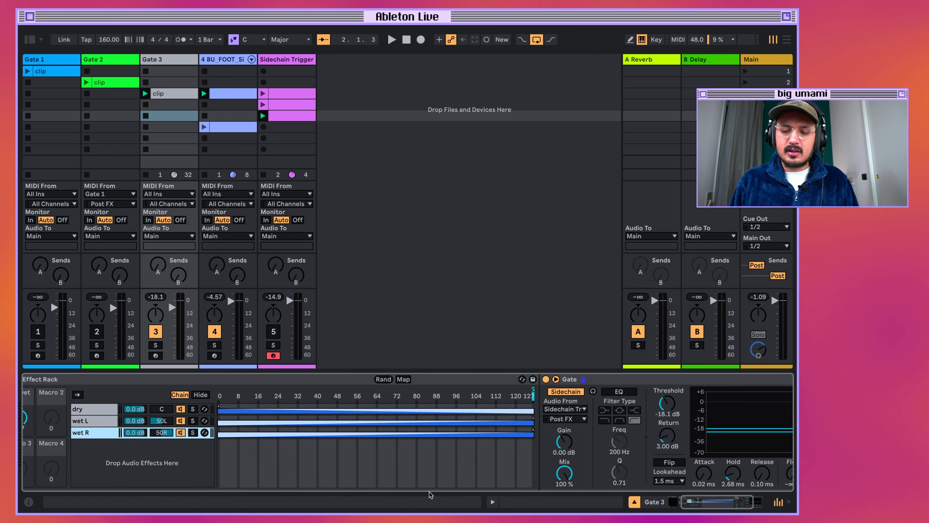
scroll(632, 482, "right", 3)
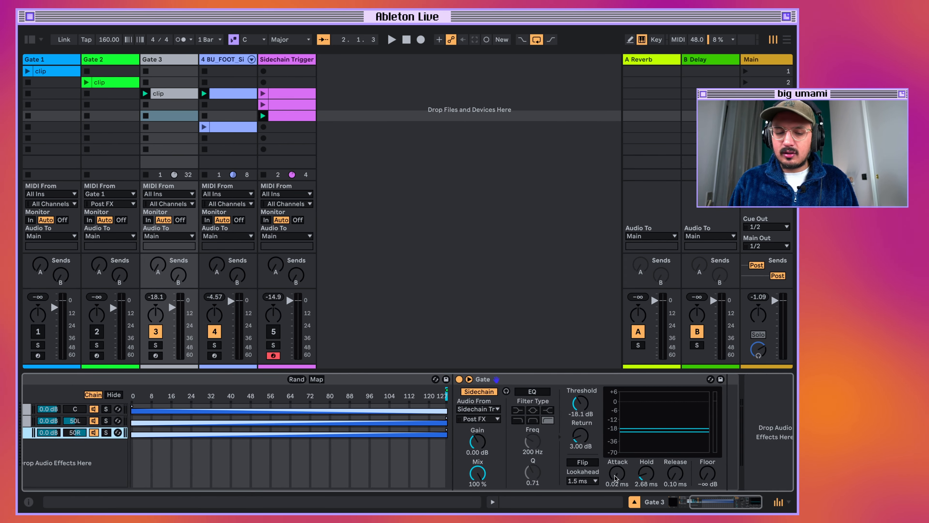
mouse_move(632, 481)
left_mouse_down()
mouse_move(631, 447)
mouse_move(617, 475)
left_mouse_up()
left_click_drag(674, 474, 645, 484)
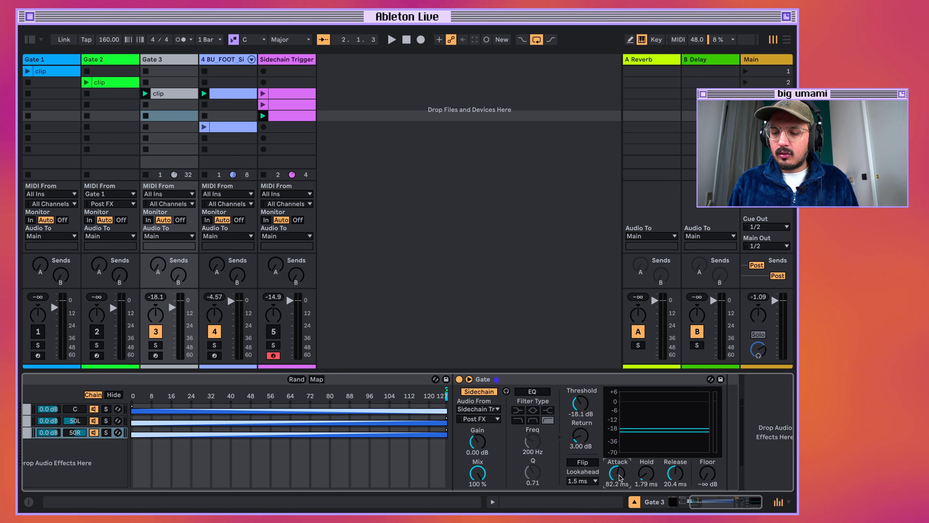
left_click_drag(618, 475, 618, 478)
key("space")
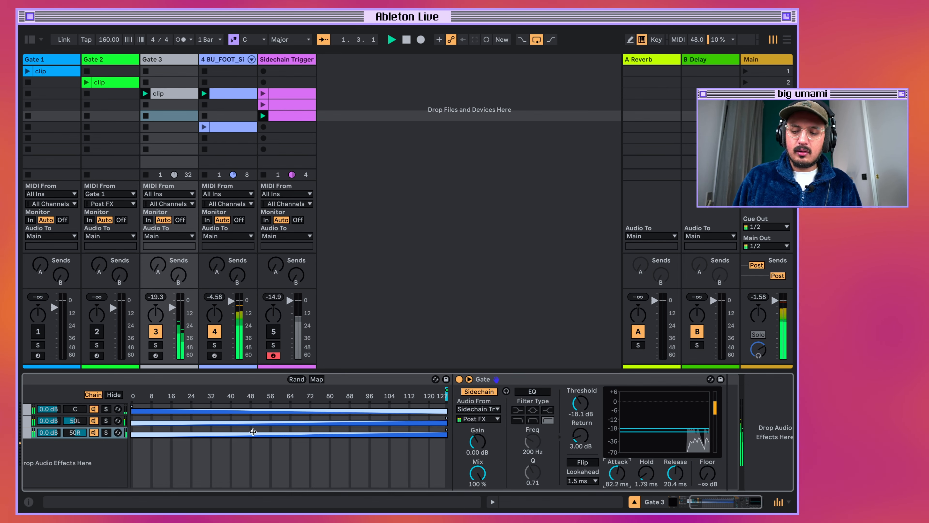
left_click_drag(624, 470, 676, 456)
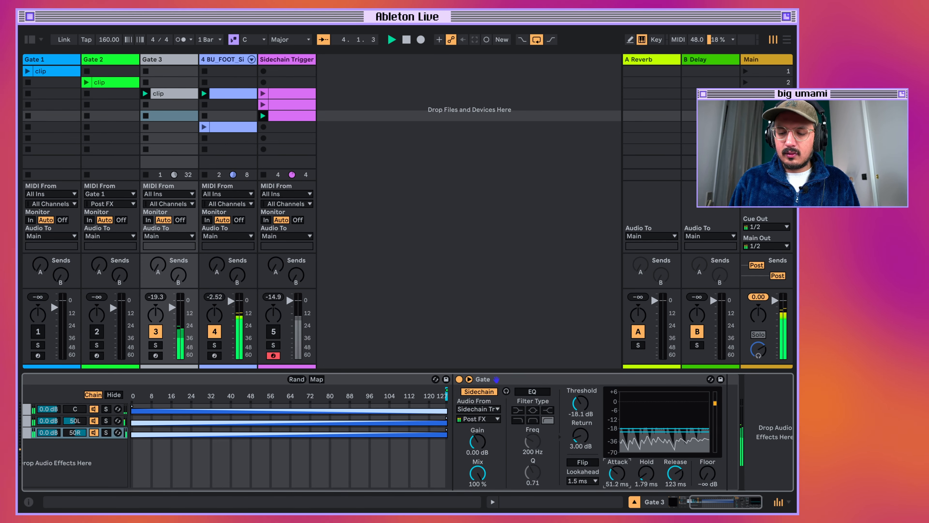
left_click_drag(613, 477, 612, 480)
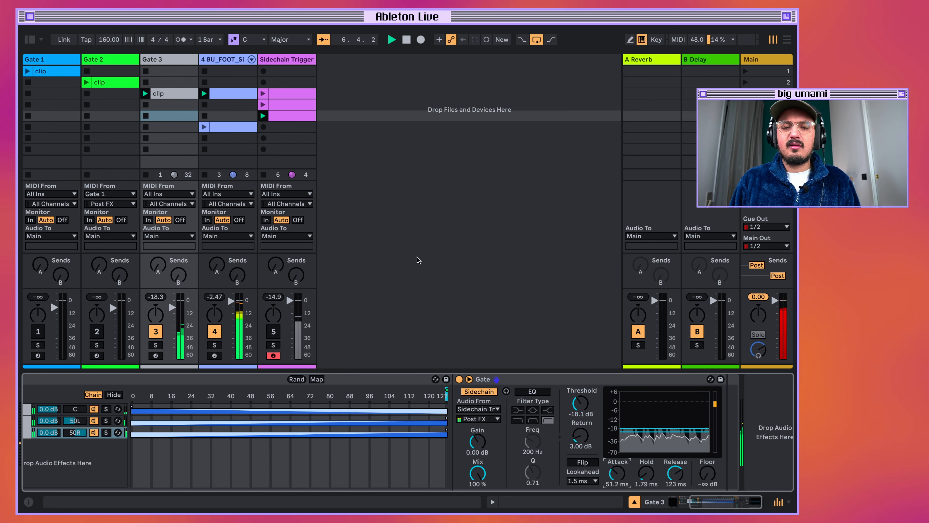
Audition the first and second Sidechain Trigger clips in turn, and return to Gate 3's effect rack.
left_click(262, 94)
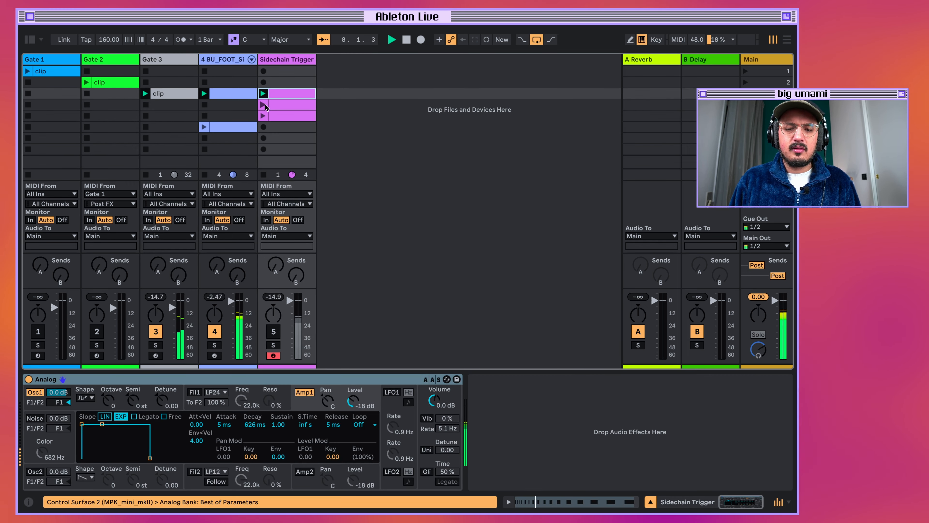
left_click(262, 105)
left_click(169, 105)
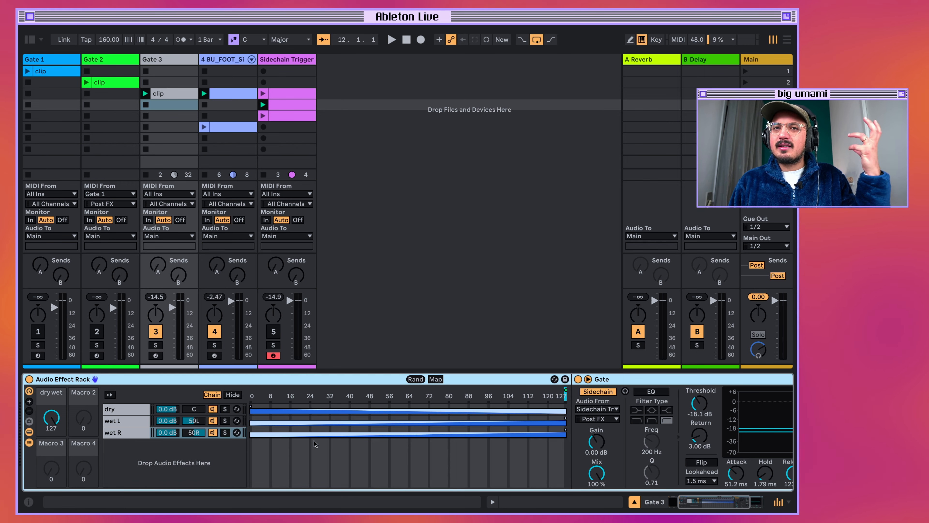
Refine the wet R chain's Gate to 48.8 ms attack, 3.80 ms hold and 42.6 ms release while auditioning the pattern.
key("space")
scroll(457, 446, "right", 5)
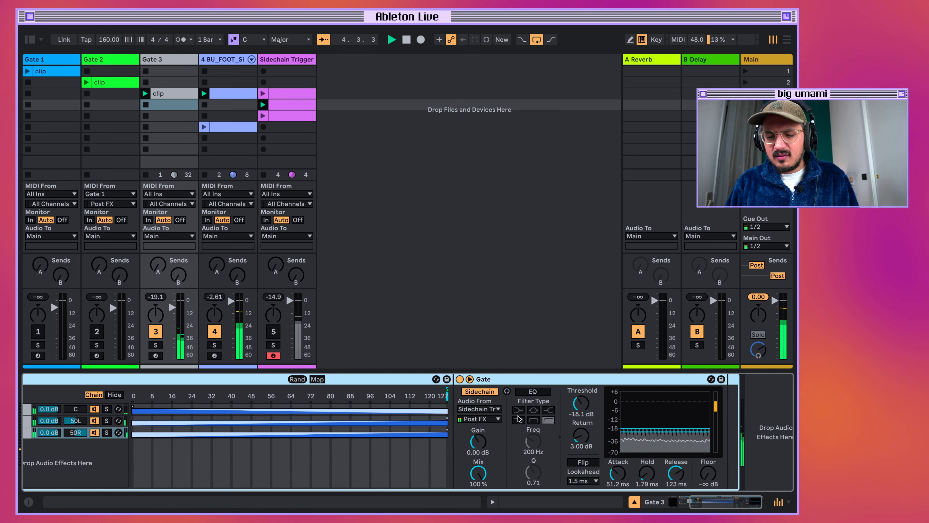
key("space")
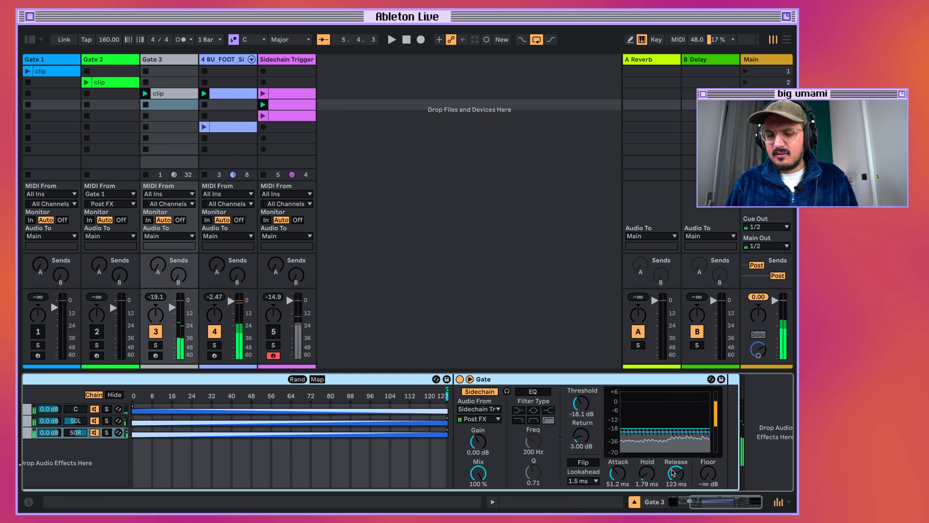
left_click_drag(675, 475, 676, 468)
key("space")
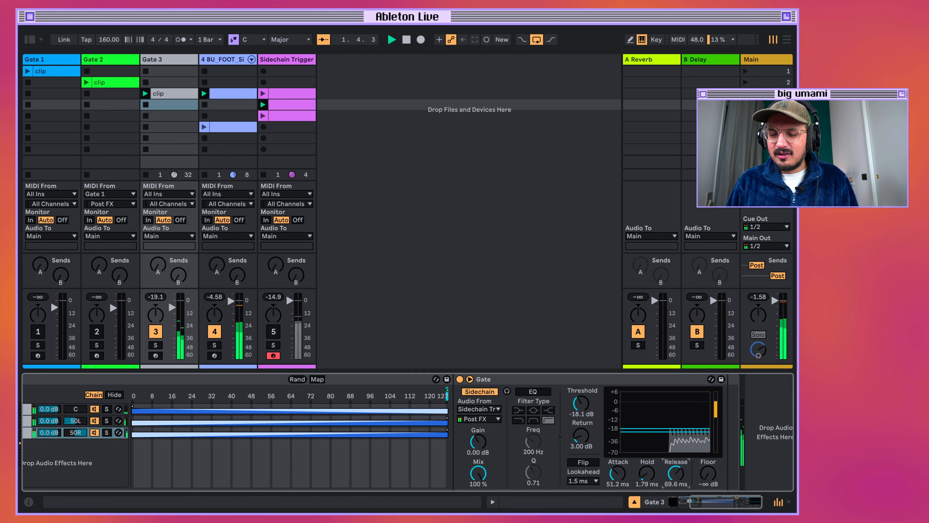
left_click_drag(618, 473, 646, 478)
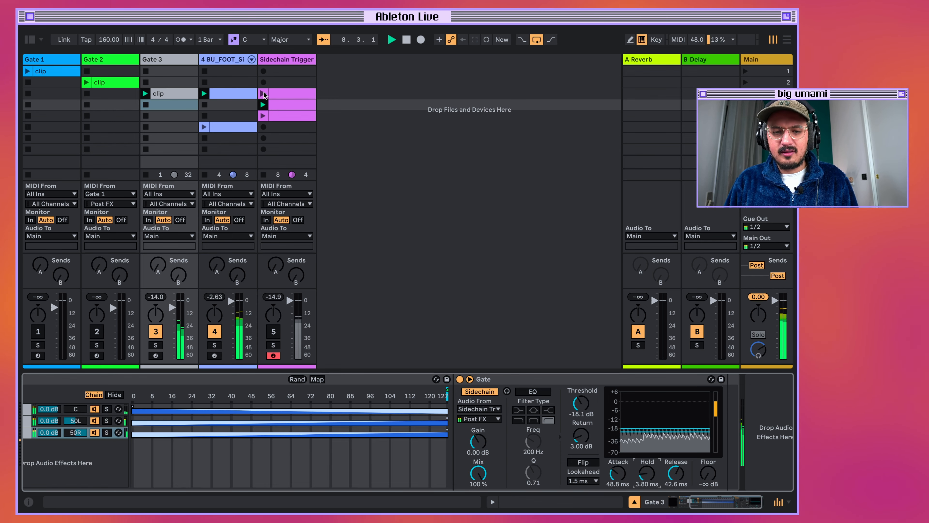
Compare the first and second Sidechain Trigger clips during playback, stop playback, and select the Sidechain Trigger track.
left_click(280, 106)
key("Return")
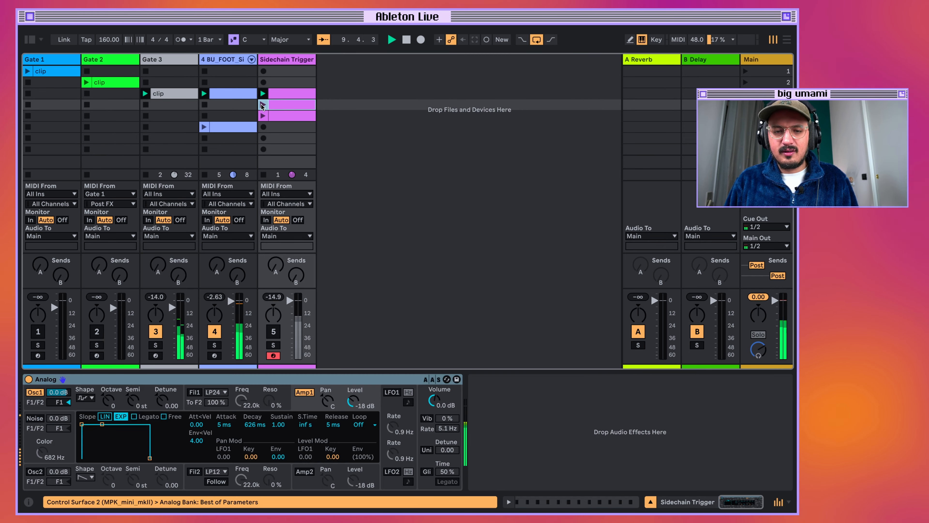
key("space")
left_click(289, 59)
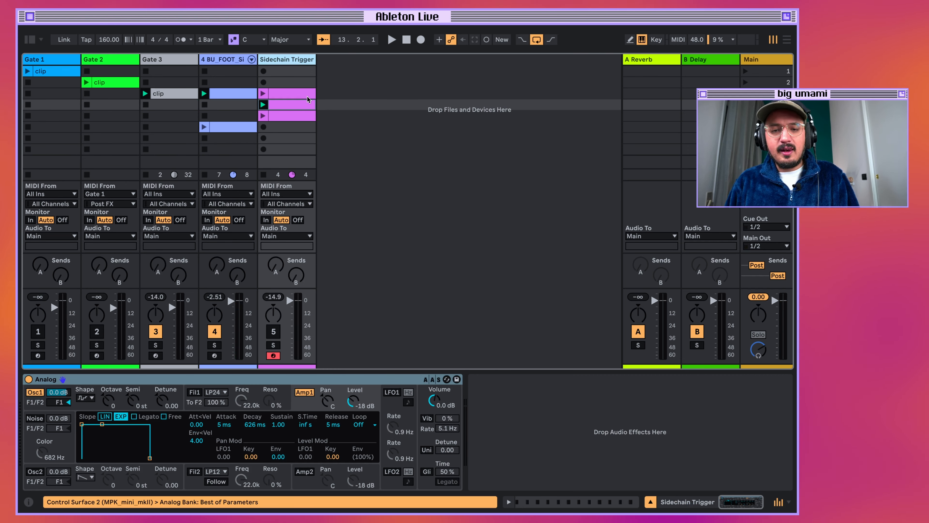
Duplicate the Sidechain Trigger track with its clips and rename the copy Sidechain Trigger R.
key("super+d")
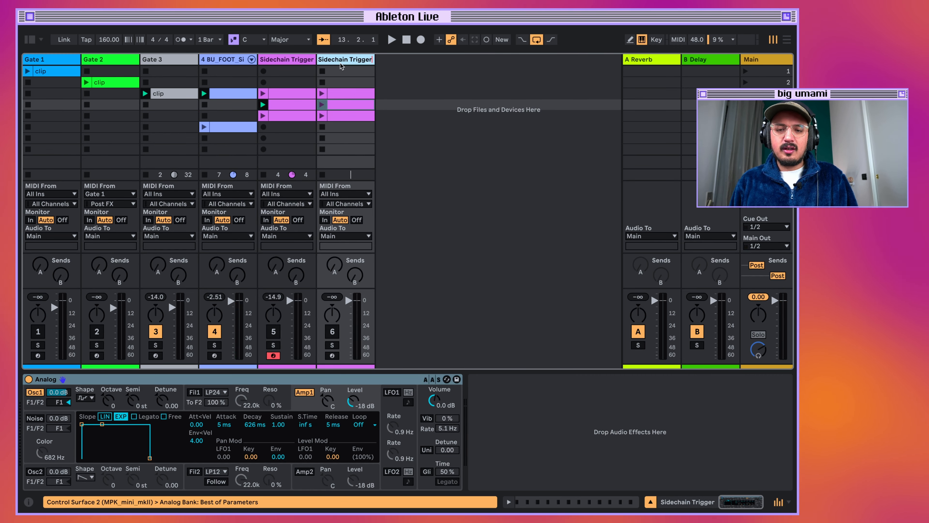
key("super+r")
type("R")
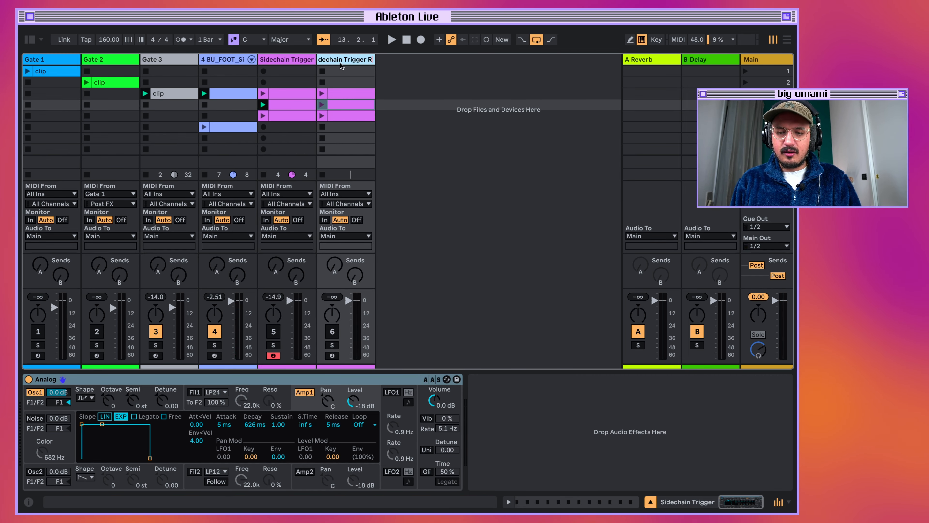
key("Return")
Rename the original Sidechain Trigger track as Sidechain Trigger L.
left_click(309, 61)
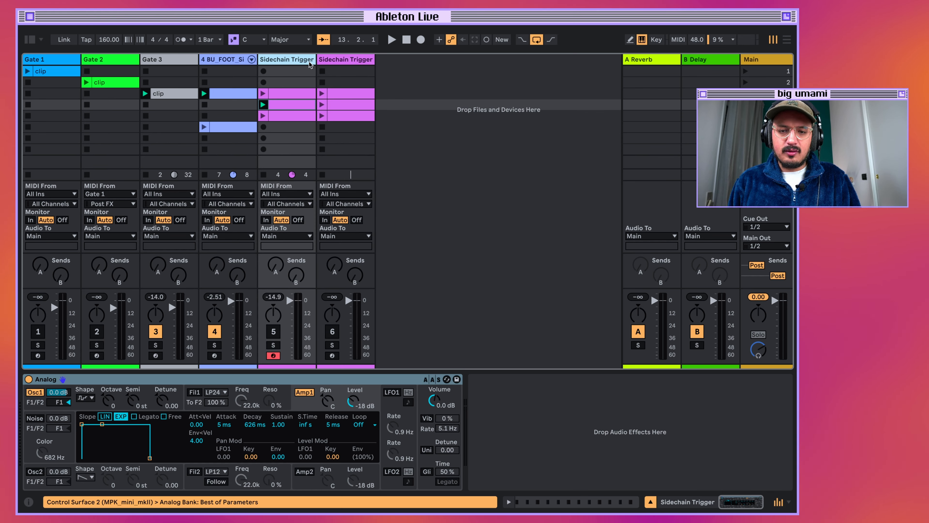
type("L")
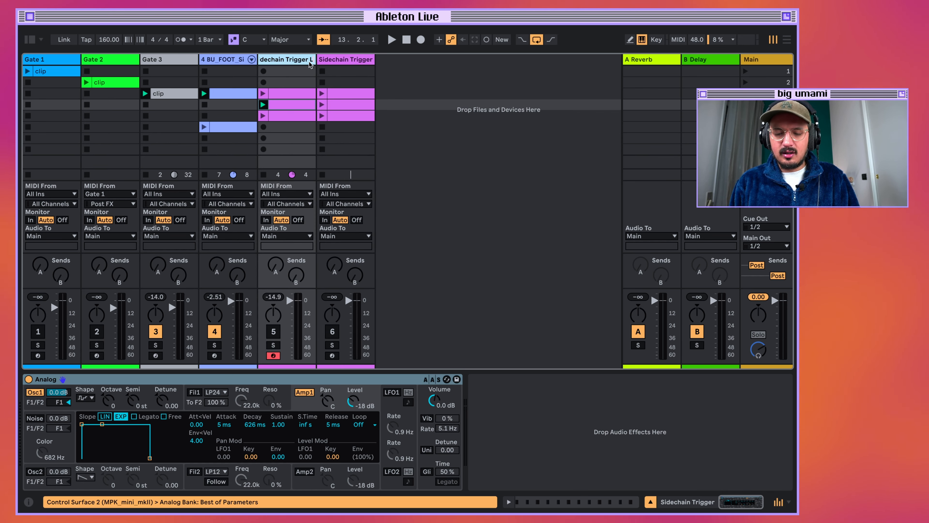
key("Return")
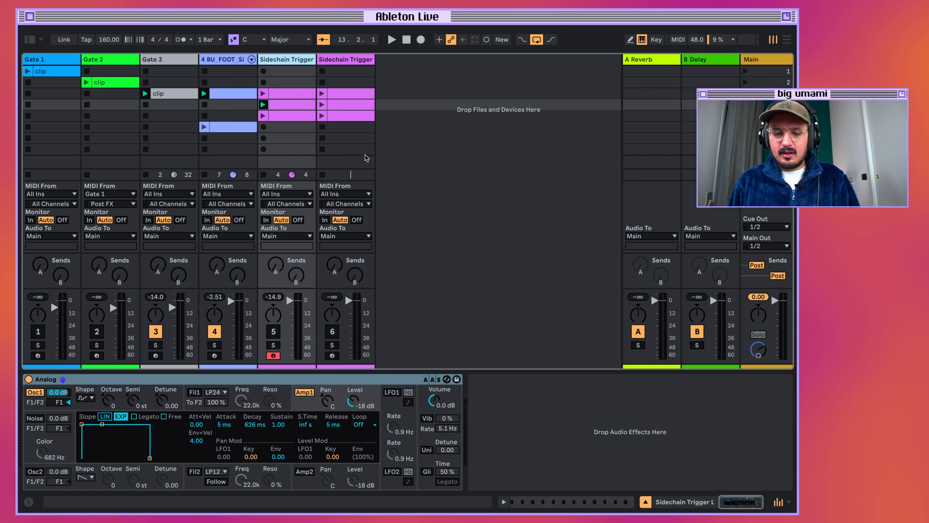
In Gate 3's rack, choose Sidechain Trigger L as the sidechain source for the wet L chain's Gate.
left_click(175, 61)
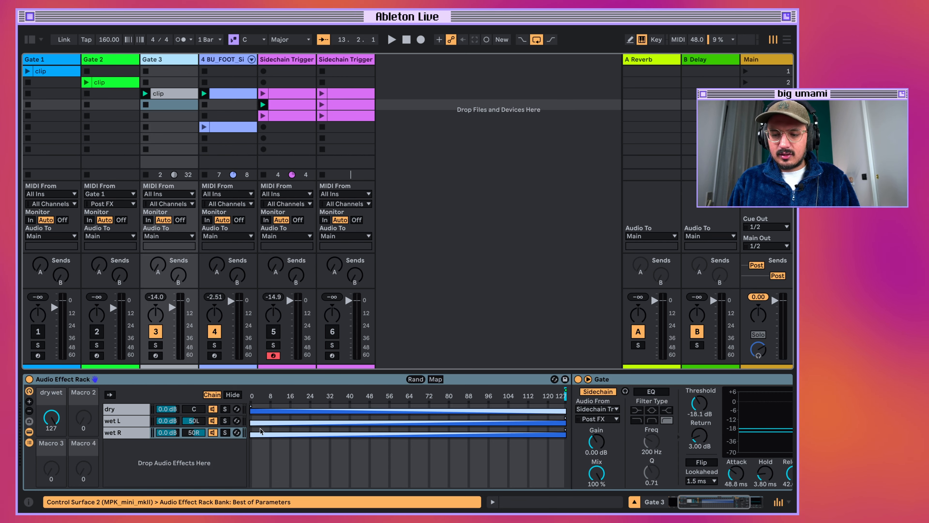
left_click(603, 409)
left_click(603, 410)
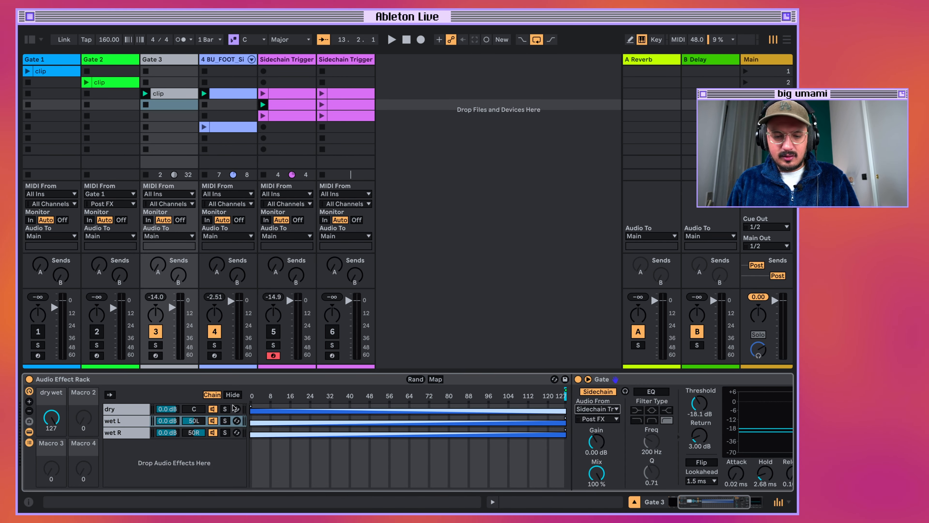
Select the rack's wet R chain, and launch the third clip on Sidechain Trigger R.
left_click(120, 433)
left_click(322, 116)
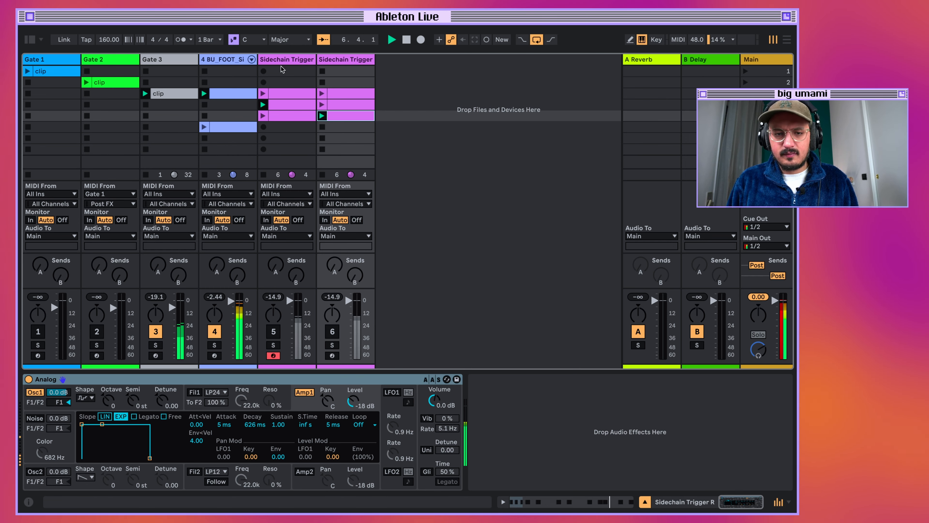
Reduce the macros of Gate 3's Audio Effect Rack to the single dry wet control and colour it burnt orange.
left_click(166, 61)
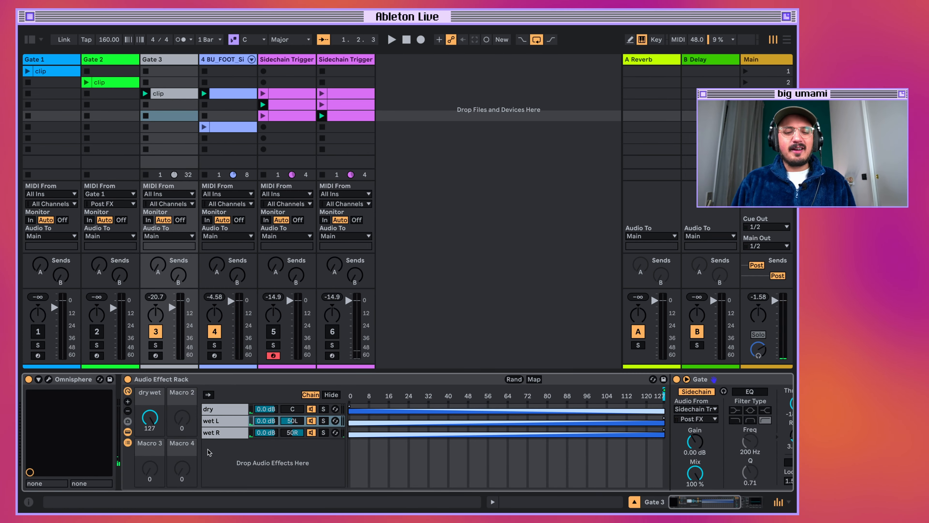
left_click(127, 411)
left_click(128, 410)
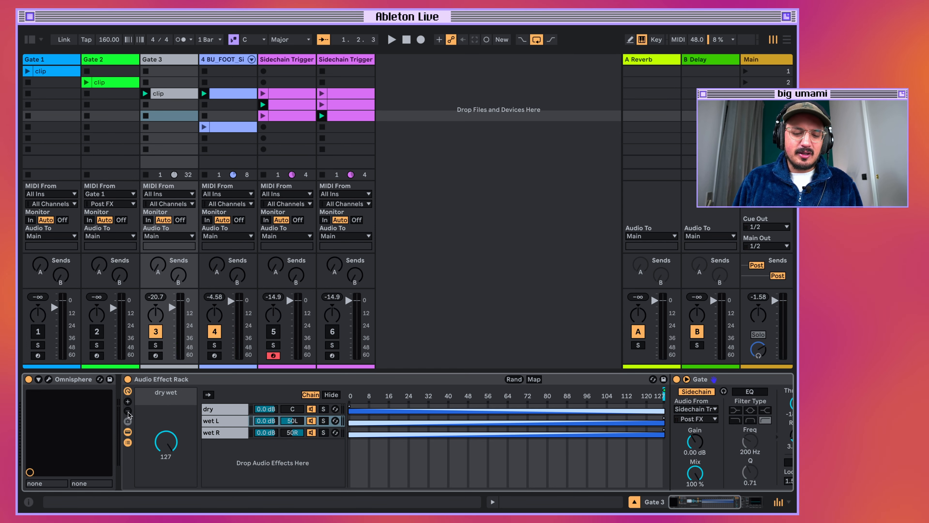
right_click(186, 404)
left_click(207, 394)
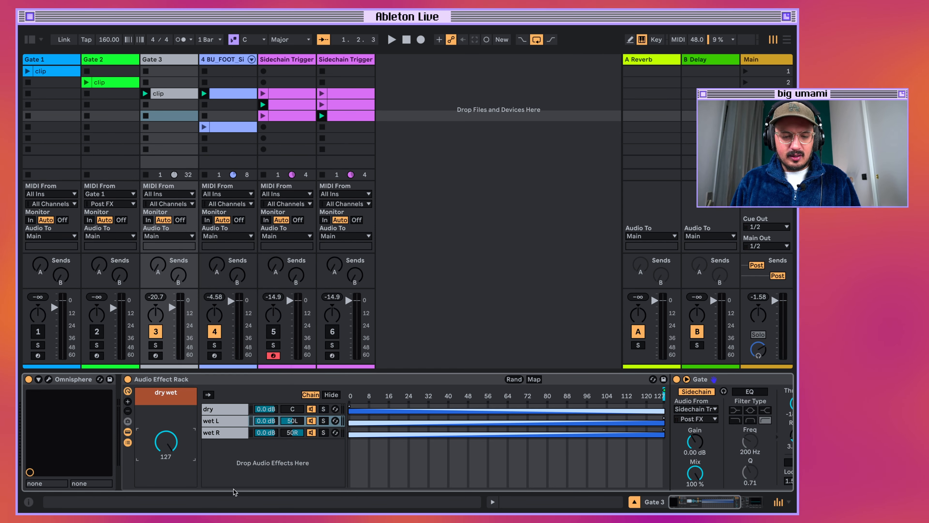
Collapse the rack to show only its macro and save it as an Audio Effect Rack preset named Noise Gate Plus.
left_click(128, 443)
left_click(196, 380)
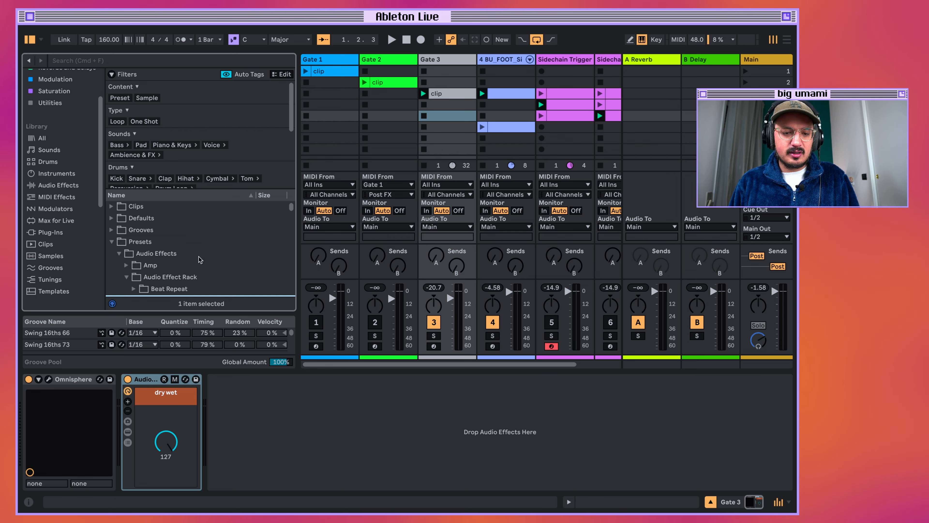
type("noise gate ")
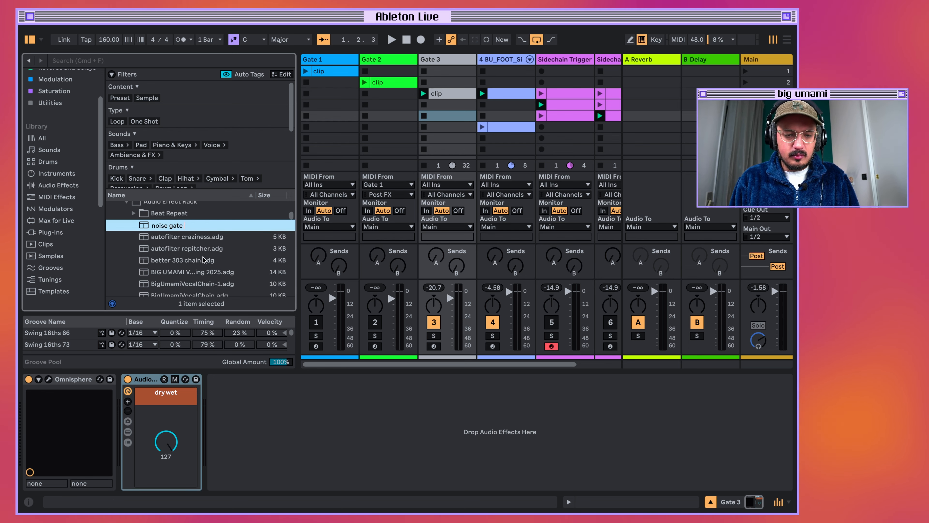
type("Plus.adg")
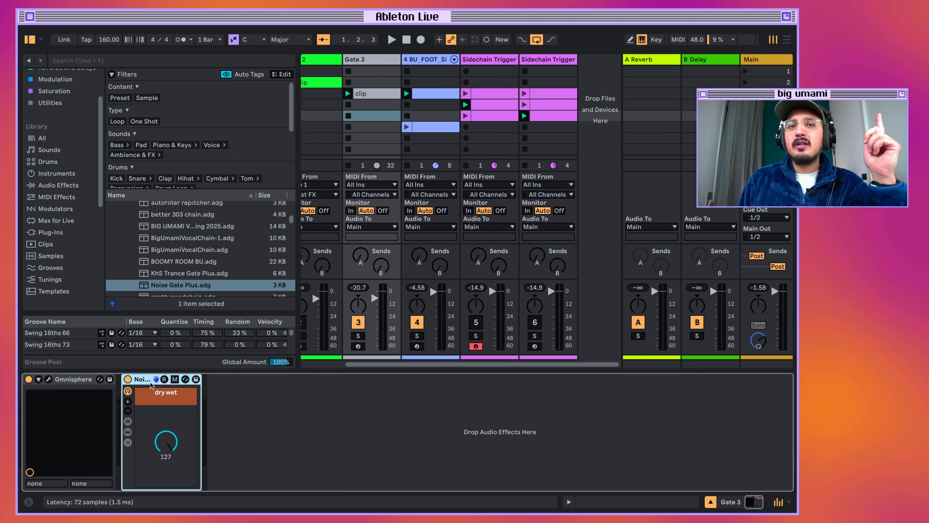